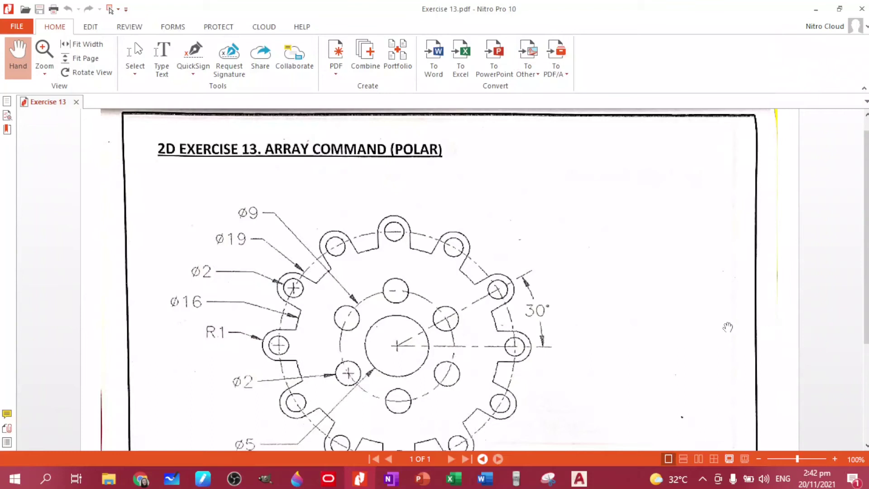
# Switch from the Exercise 13 PDF to AutoCAD and draw a horizontal and a vertical construction line crossing at one point
pyautogui.scroll(-2, 704, 317)
pyautogui.scroll(2, 704, 317)
pyautogui.scroll(-2, 651, 230)
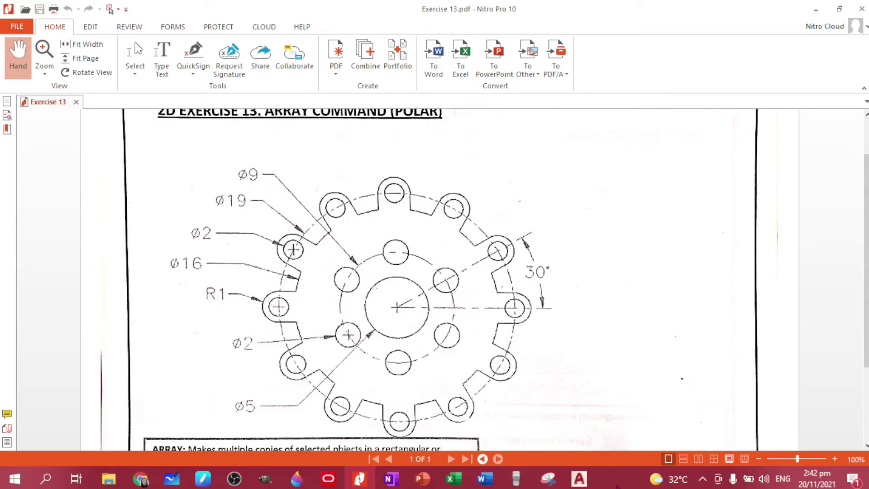
pyautogui.click(579, 479)
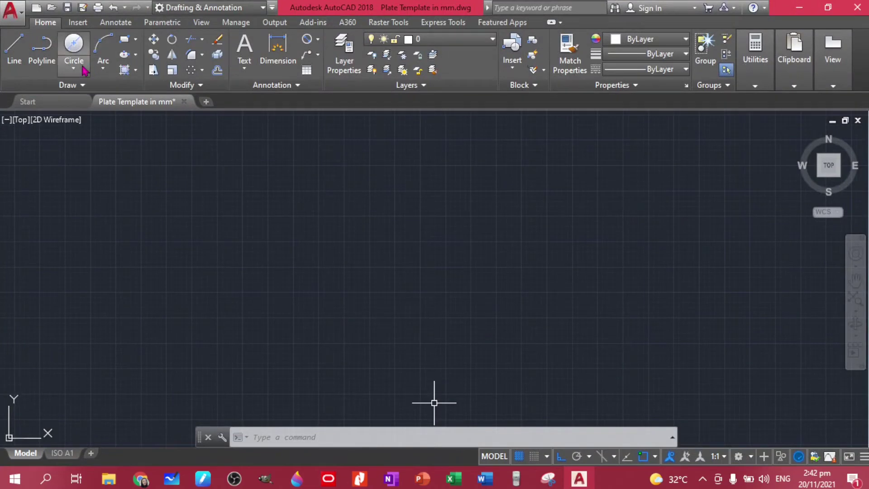
pyautogui.click(46, 86)
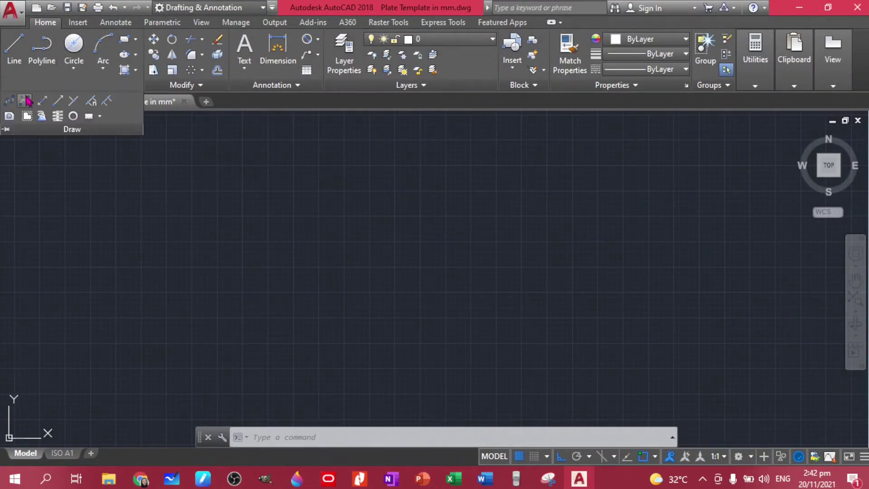
pyautogui.click(44, 101)
pyautogui.click(392, 259)
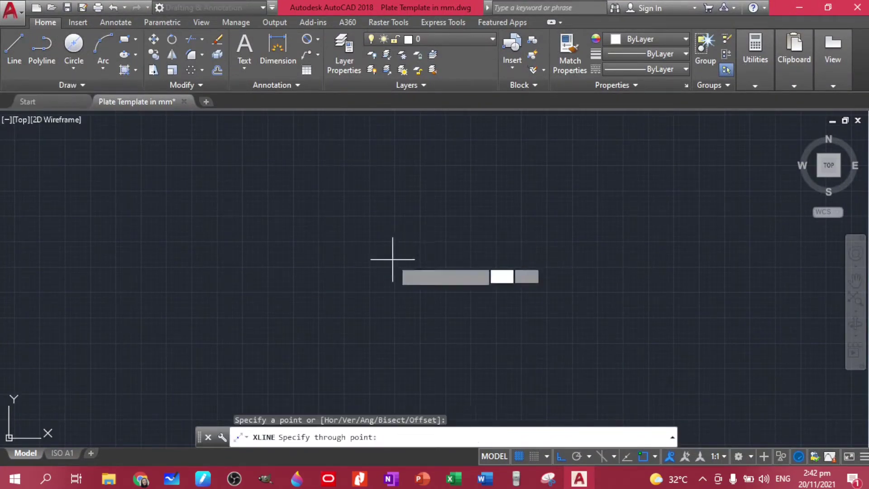
pyautogui.click(734, 243)
pyautogui.click(392, 258)
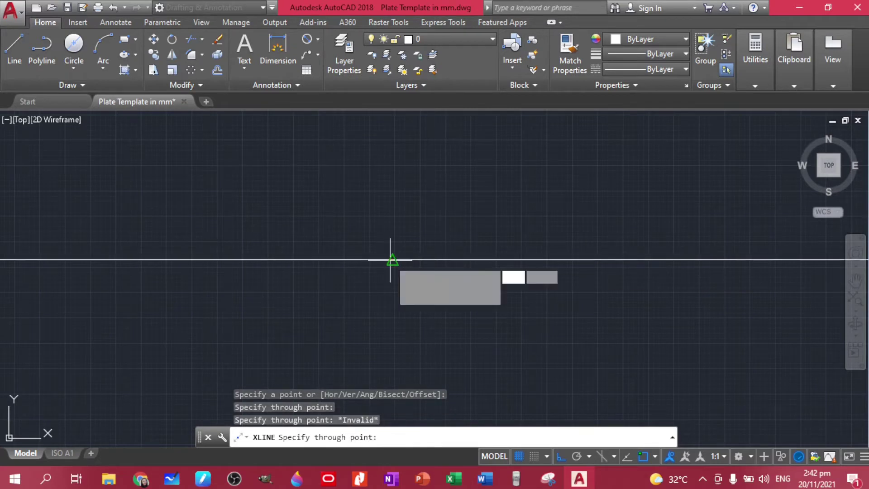
pyautogui.click(398, 287)
pyautogui.press('Escape')
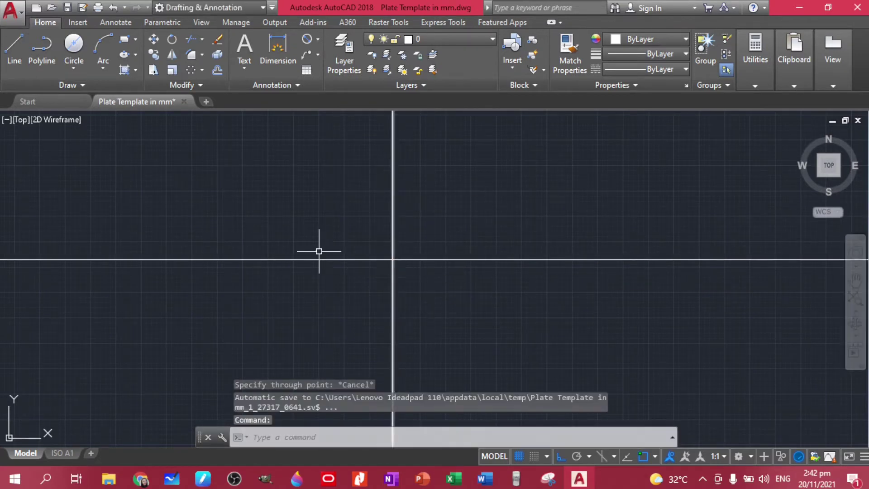
# Draw a circle of diameter 16 mm centred on the intersection of the two construction lines
pyautogui.click(74, 67)
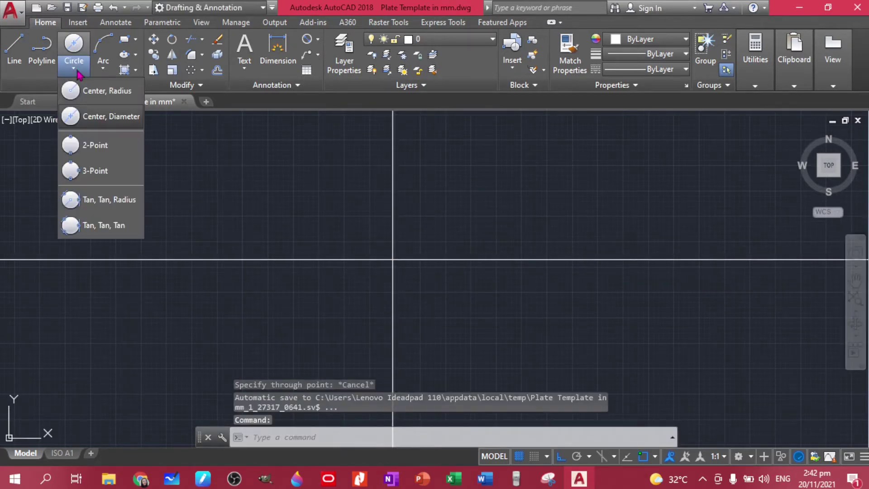
pyautogui.click(102, 117)
pyautogui.click(393, 260)
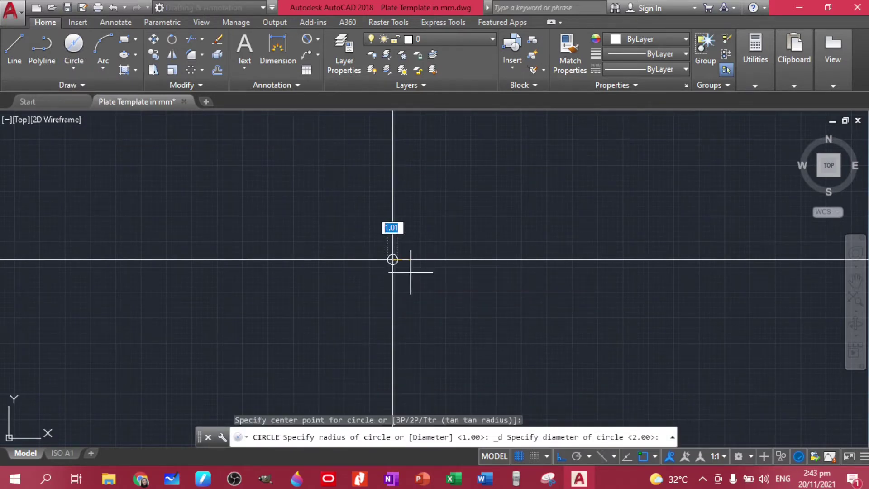
pyautogui.write('1')
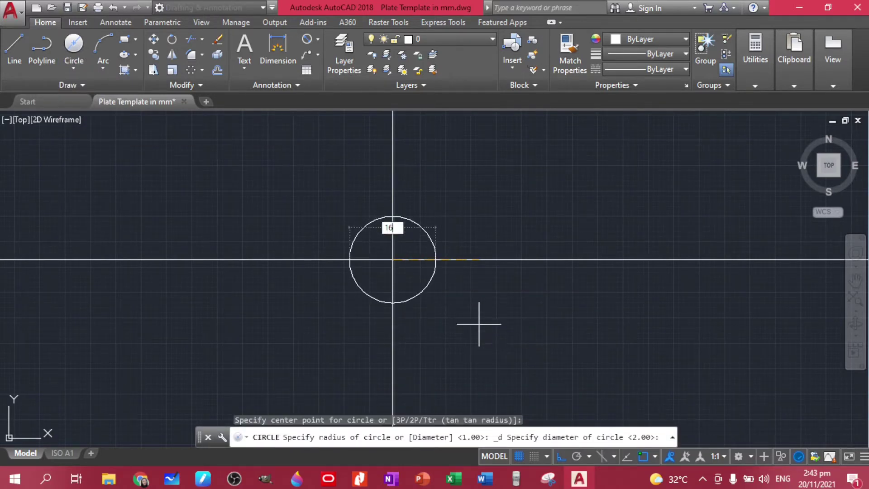
pyautogui.write('6')
pyautogui.press('Return')
# Draw a concentric circle of diameter 19 mm at the construction lines' intersection
pyautogui.click(73, 67)
pyautogui.click(90, 113)
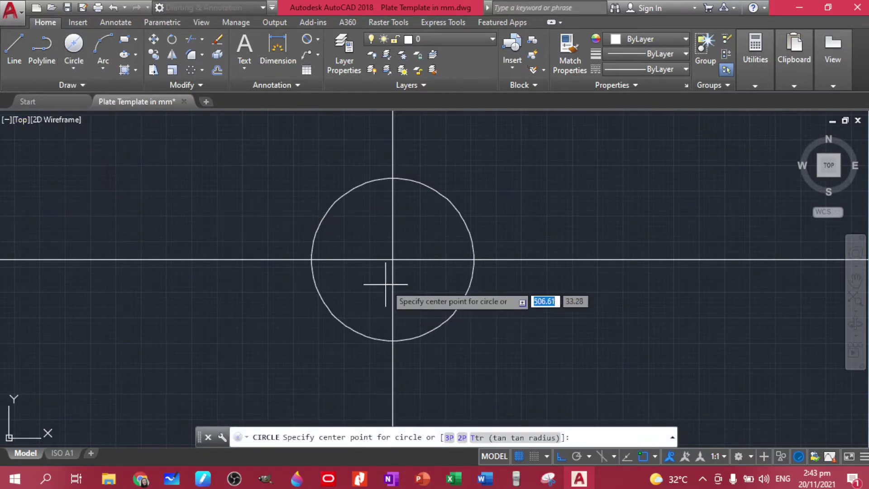
pyautogui.click(393, 259)
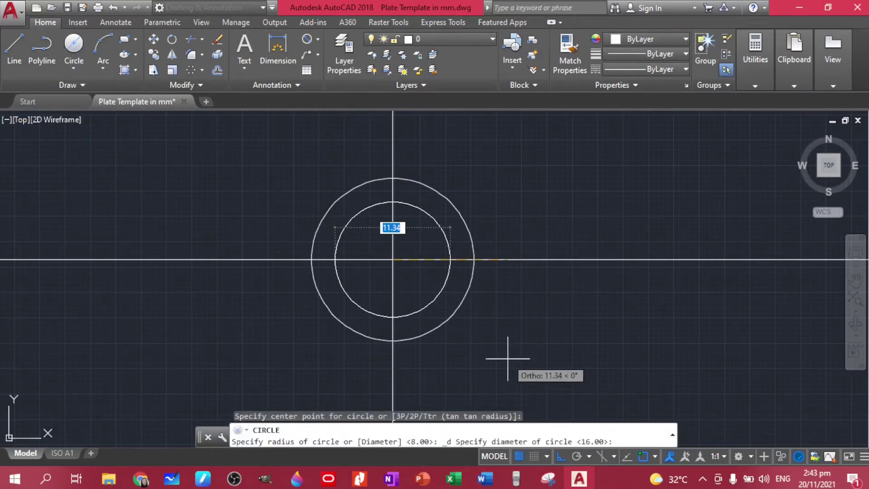
pyautogui.write('19')
pyautogui.press('Return')
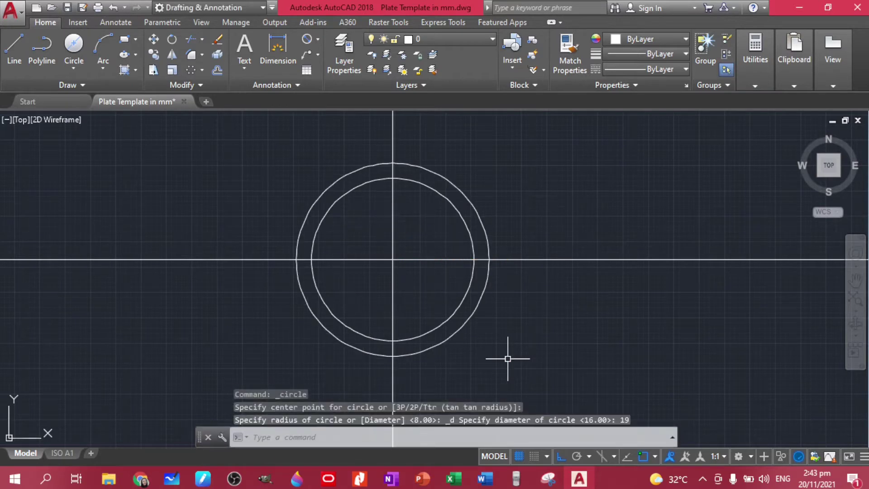
# Check the hole and lobe sizes in the Exercise 13 PDF and draw a 1 mm diameter circle in AutoCAD, left of the large circles
pyautogui.scroll(3, 447, 247)
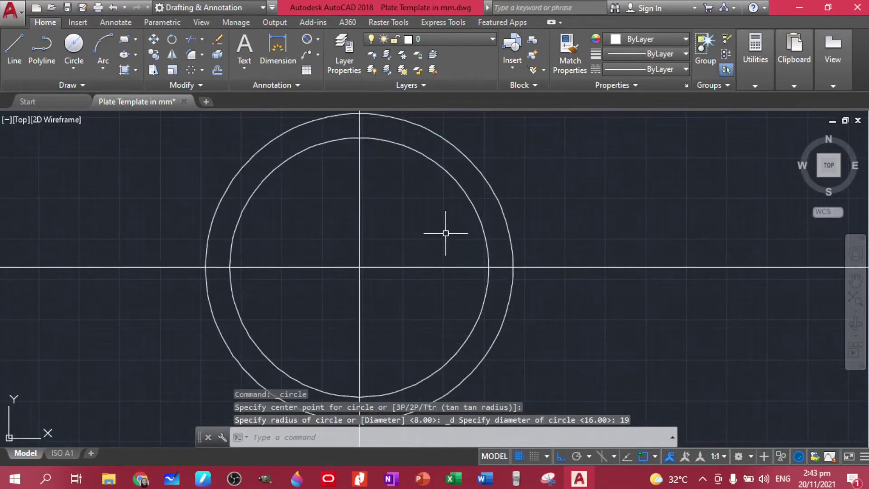
pyautogui.scroll(-3, 446, 233)
pyautogui.click(359, 479)
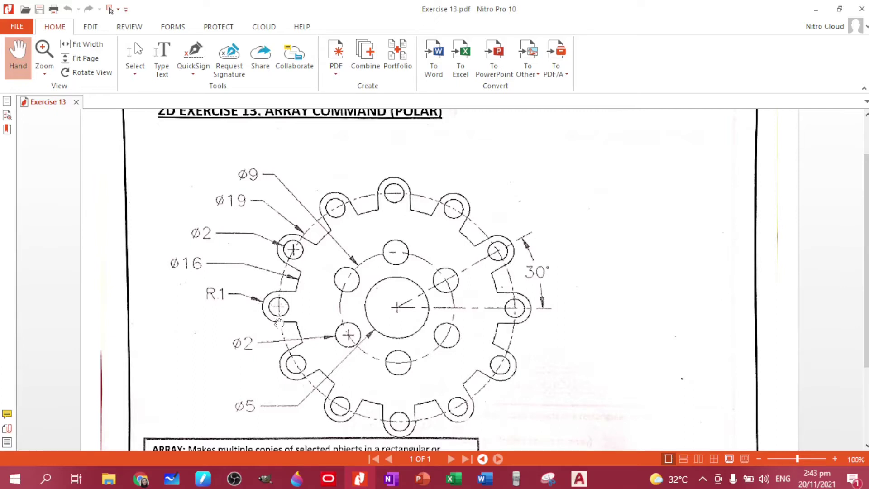
pyautogui.click(578, 479)
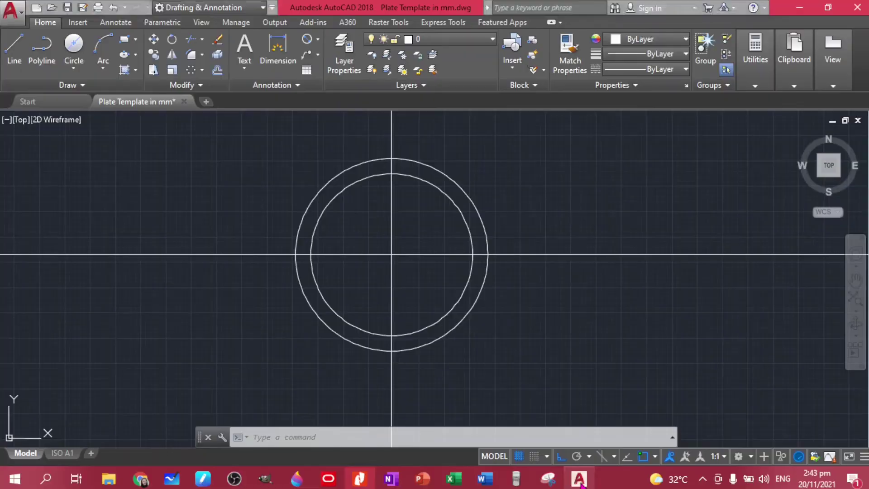
pyautogui.click(73, 68)
pyautogui.click(110, 117)
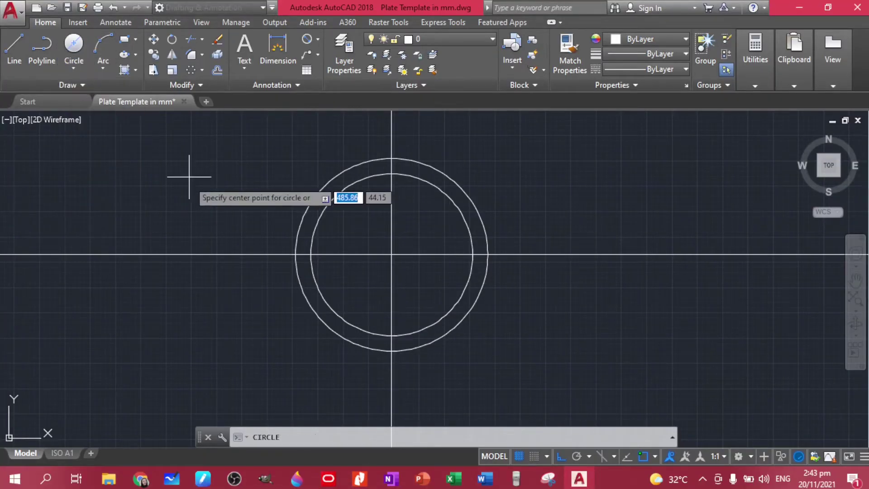
pyautogui.click(204, 200)
pyautogui.write('1')
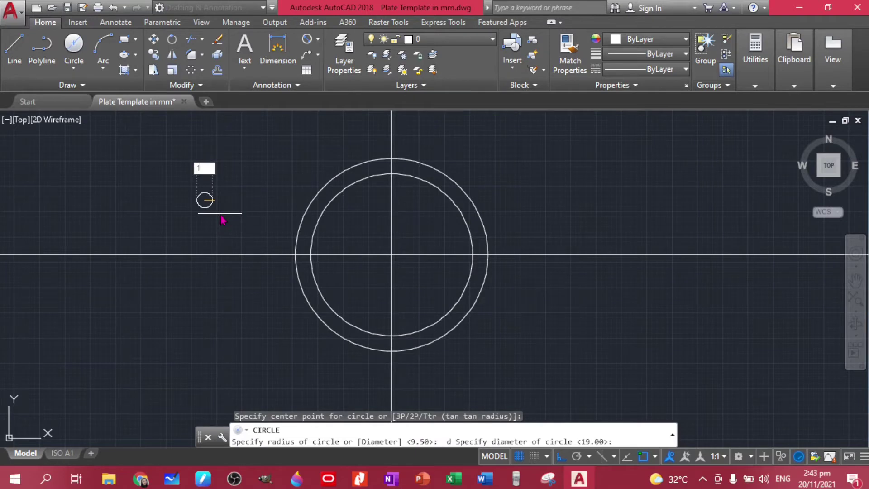
pyautogui.press('Return')
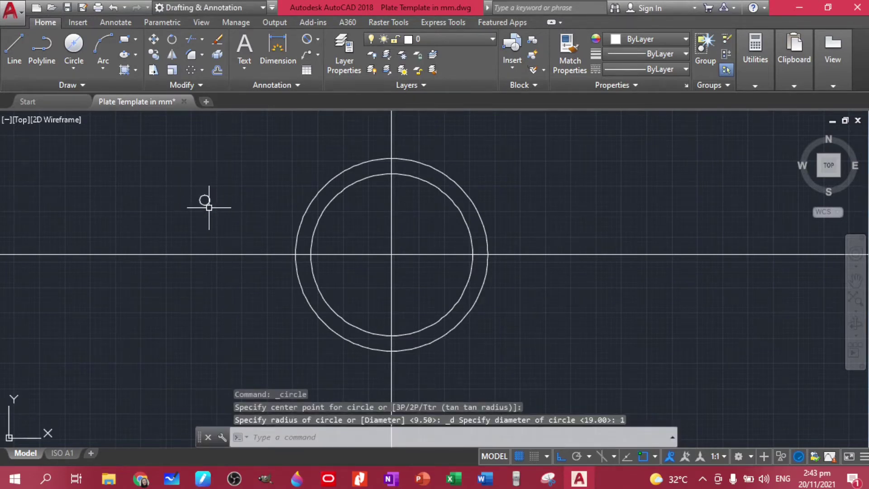
# Turn on polar tracking and move the small circle by its centre to where the 19 mm circle's left side meets the horizontal line
pyautogui.scroll(5, 209, 206)
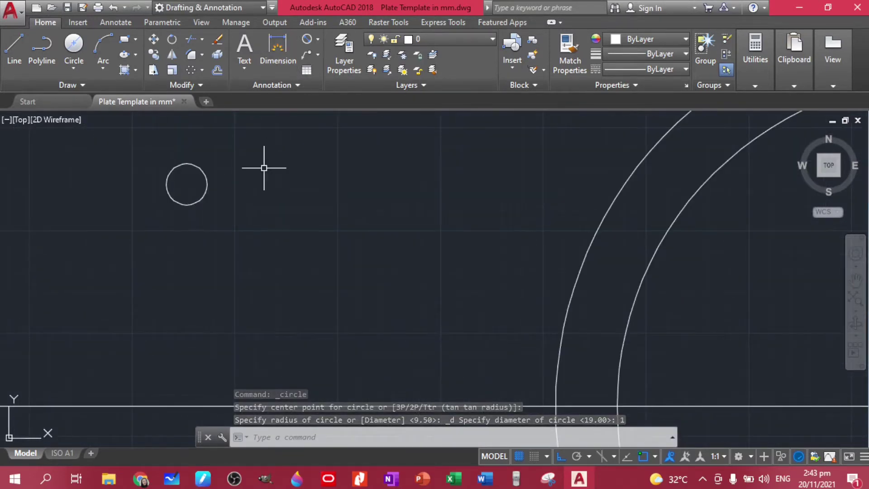
pyautogui.scroll(-2, 264, 168)
pyautogui.click(247, 199)
pyautogui.click(190, 146)
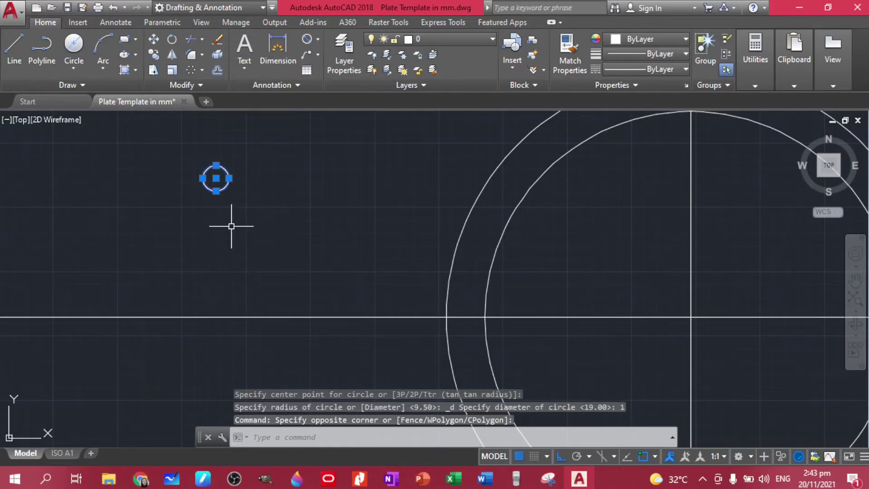
pyautogui.write('m')
pyautogui.press('Return')
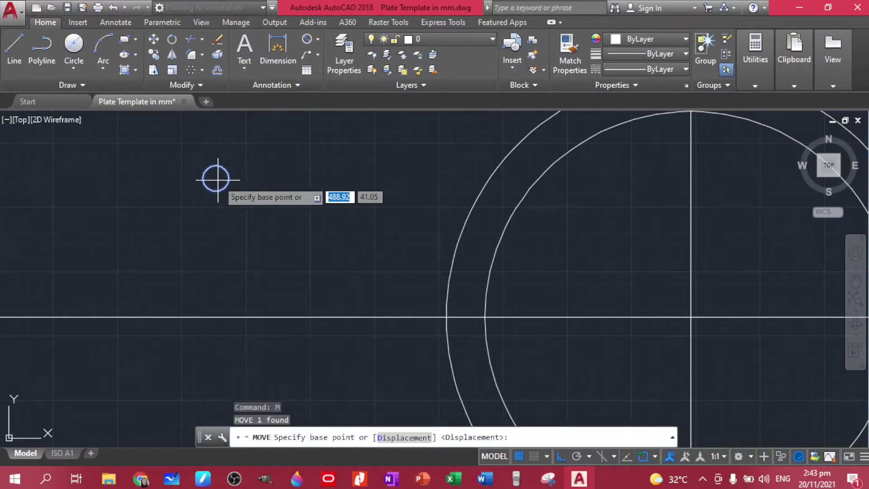
pyautogui.click(576, 456)
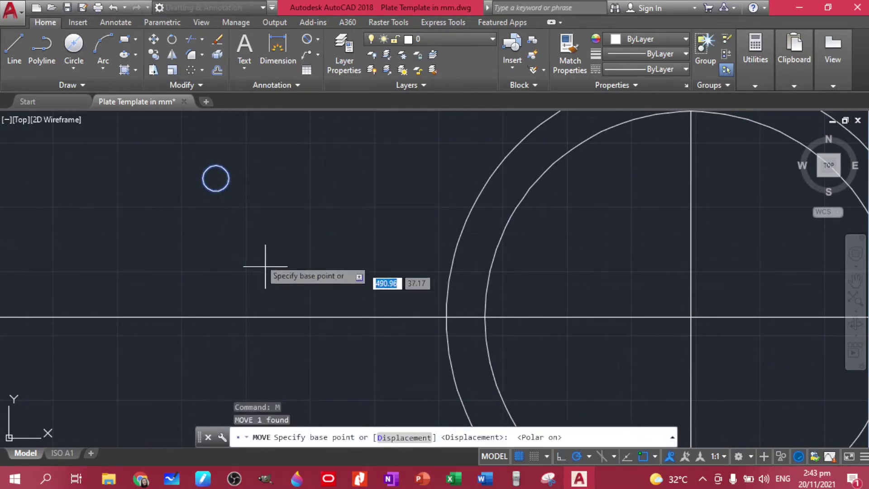
pyautogui.click(215, 179)
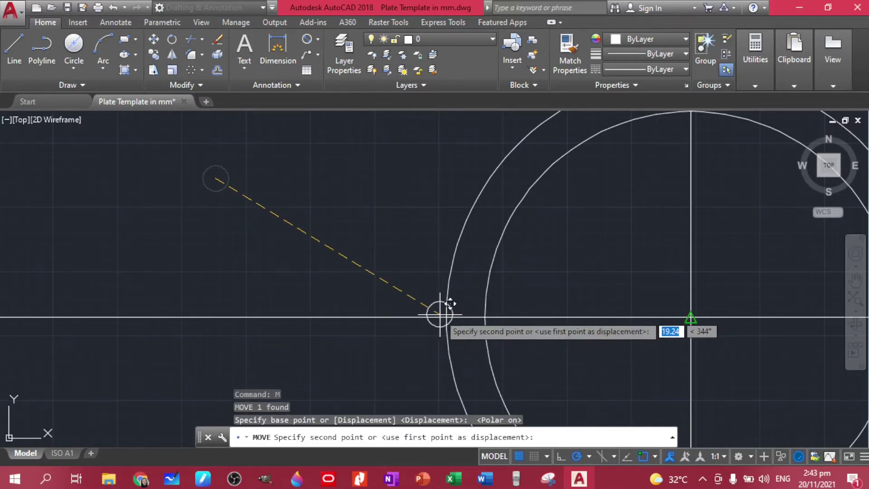
pyautogui.click(456, 307)
pyautogui.press('Escape')
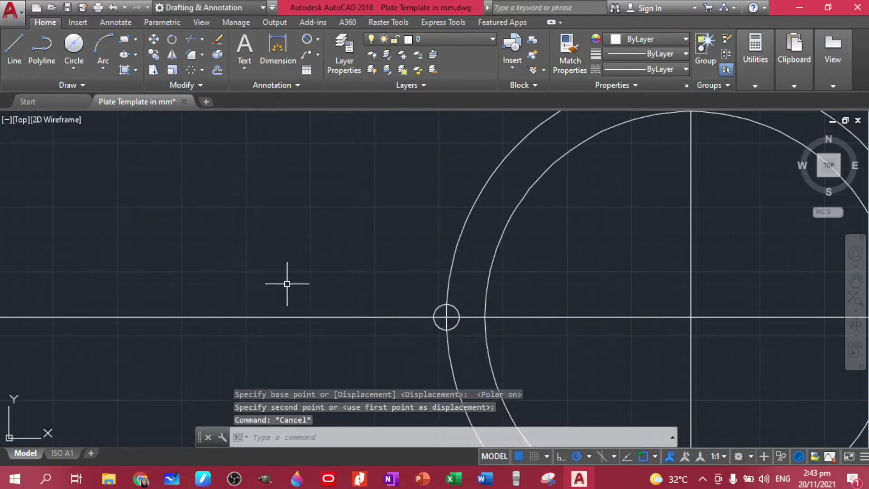
pyautogui.click(277, 55)
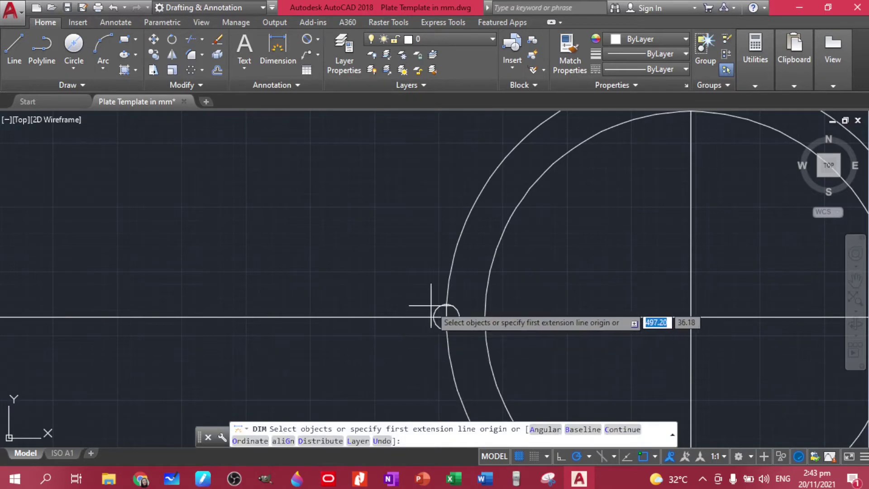
pyautogui.press('Escape')
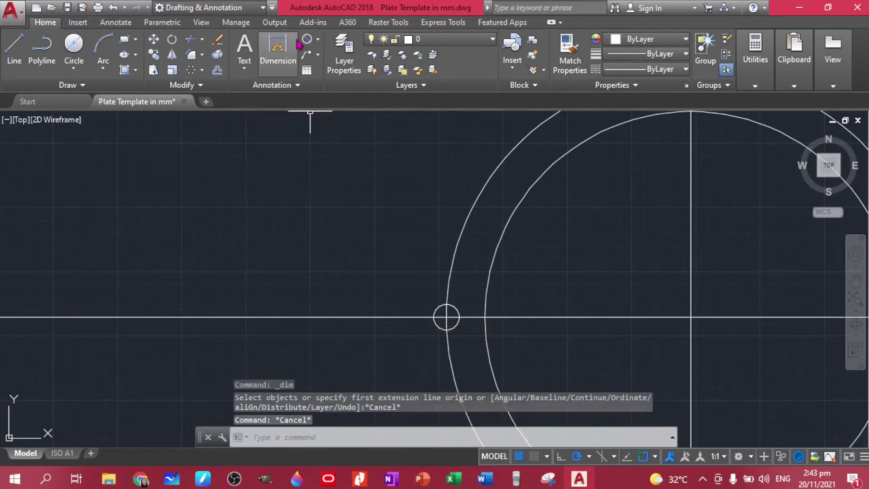
pyautogui.click(281, 54)
pyautogui.press('Escape')
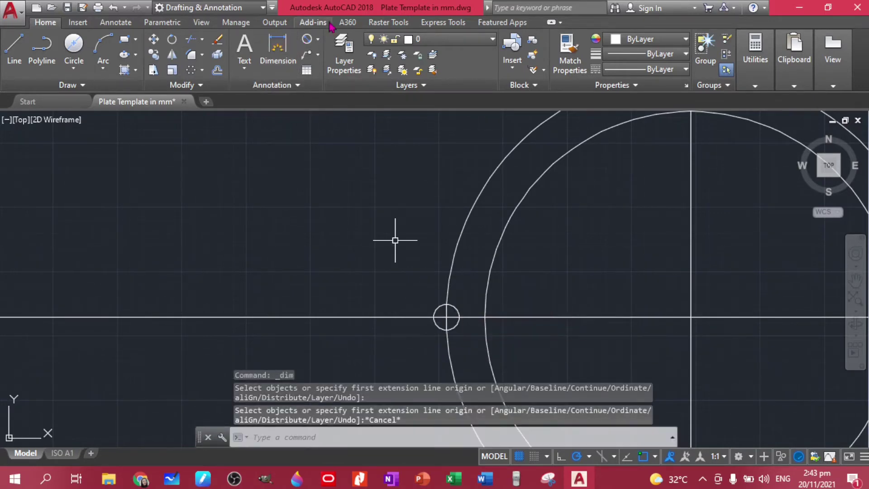
# Check the small circle's size with a diameter dimension and erase that dimension
pyautogui.click(308, 42)
pyautogui.click(438, 308)
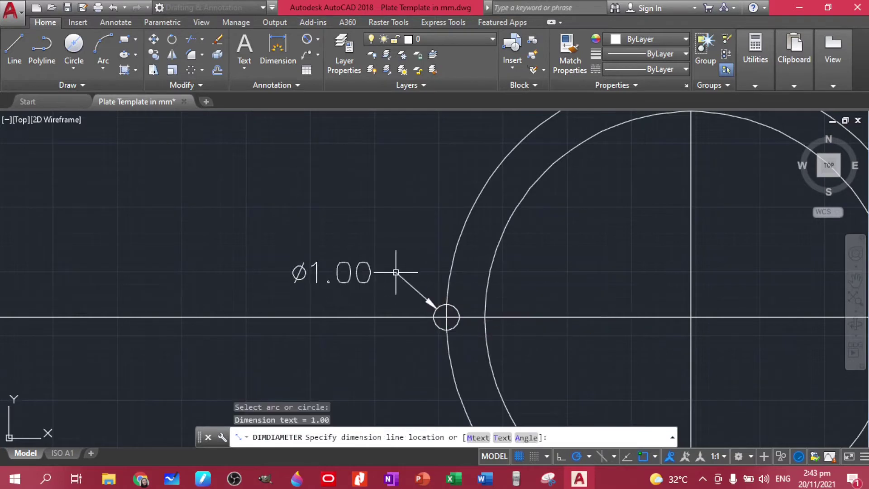
pyautogui.click(396, 272)
pyautogui.press('Escape')
pyautogui.press('Escape')
pyautogui.moveTo(397, 286); pyautogui.dragTo(289, 220)
pyautogui.press('Delete')
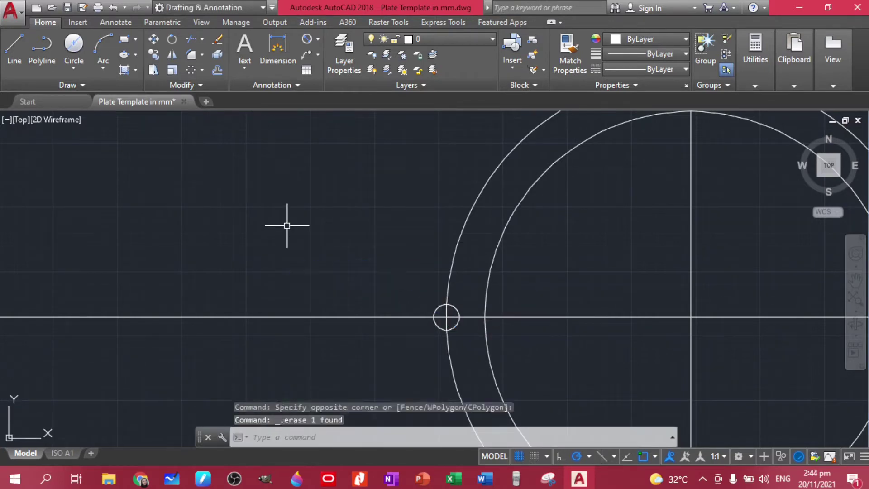
# Draw a circle of diameter 2 mm in the empty space left of the large circles
pyautogui.click(74, 64)
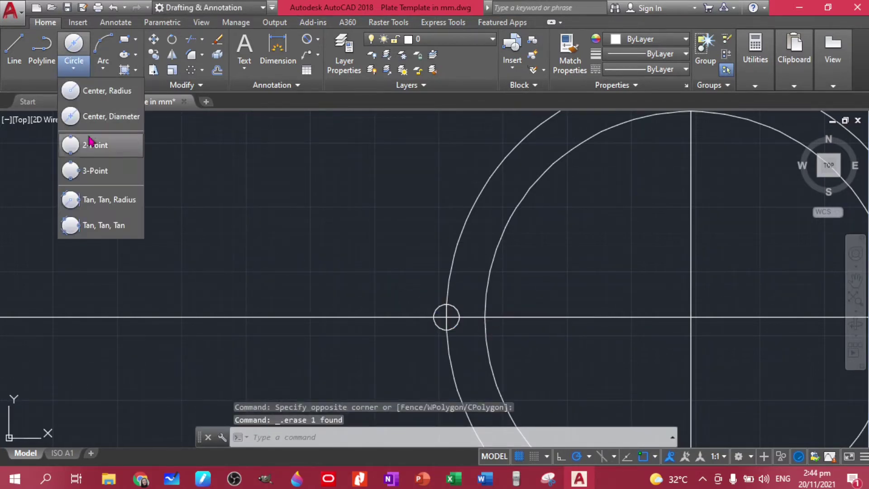
pyautogui.click(98, 116)
pyautogui.click(230, 229)
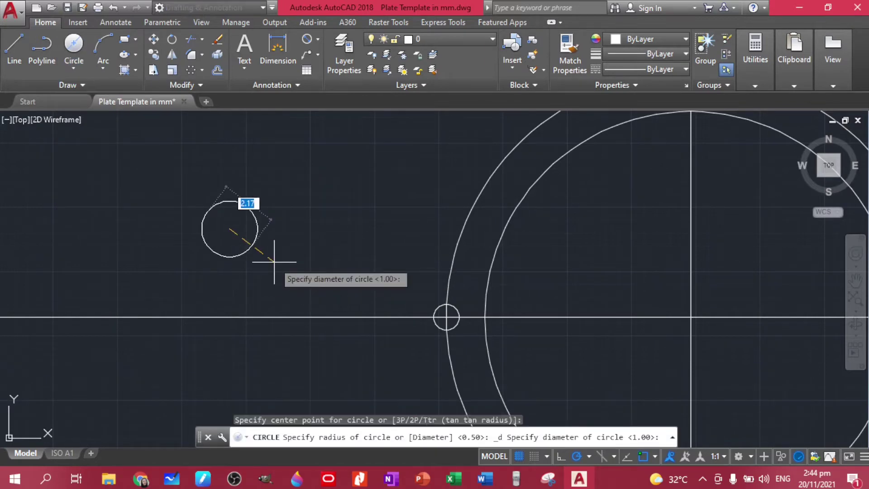
pyautogui.write('2')
pyautogui.press('Return')
# Move the 2 mm circle by its centre onto the centre of the 1 mm circle on the 19 mm circle
pyautogui.click(271, 240)
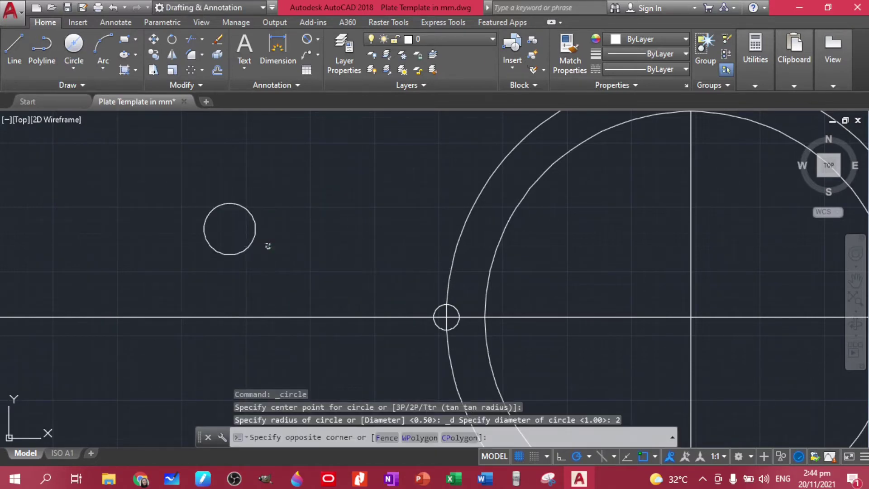
pyautogui.click(221, 278)
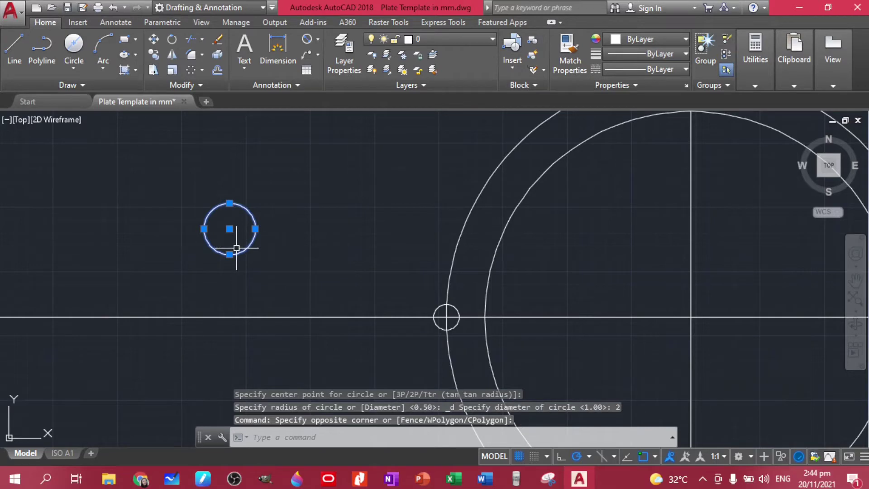
pyautogui.write('m')
pyautogui.press('Return')
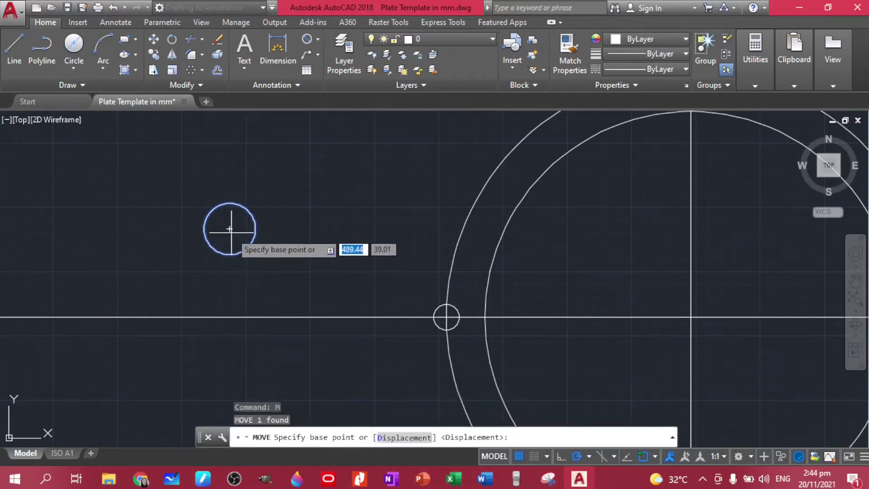
pyautogui.click(230, 229)
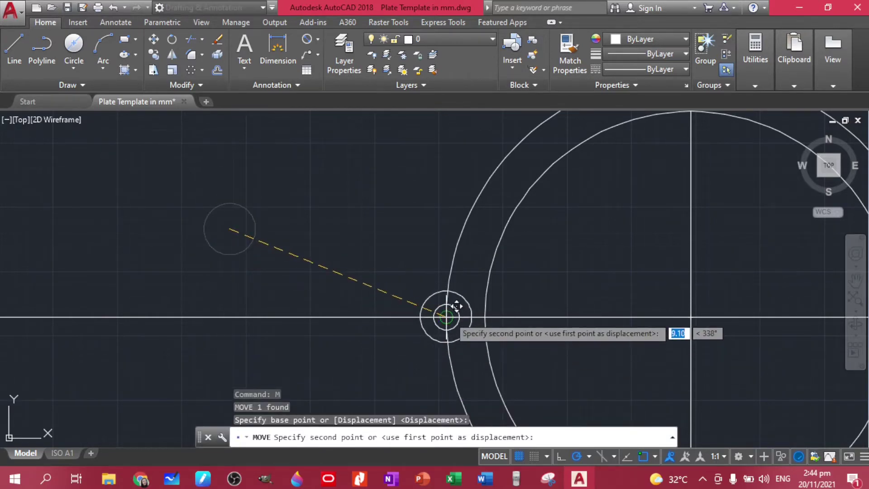
pyautogui.click(457, 307)
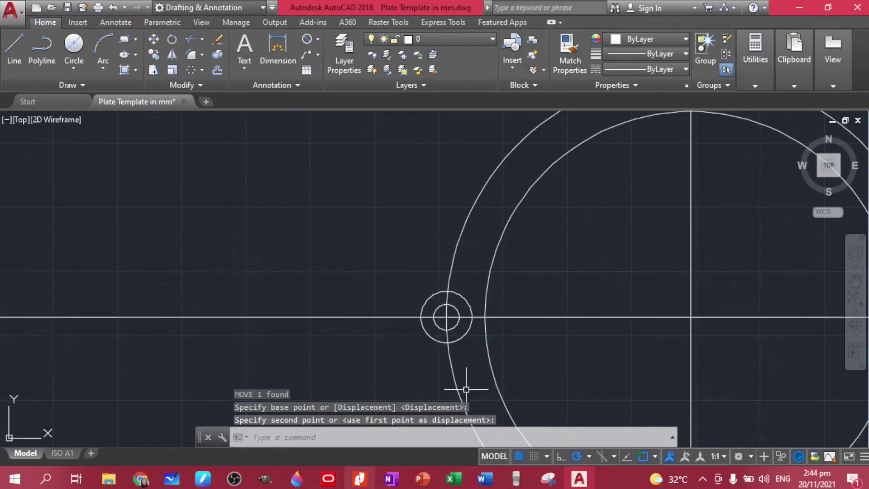
# Check the lobe shape in the Exercise 13 PDF and trim away the half of the 2 mm circle inside the 19 mm circle in AutoCAD
pyautogui.hotkey('alt', 'Tab')
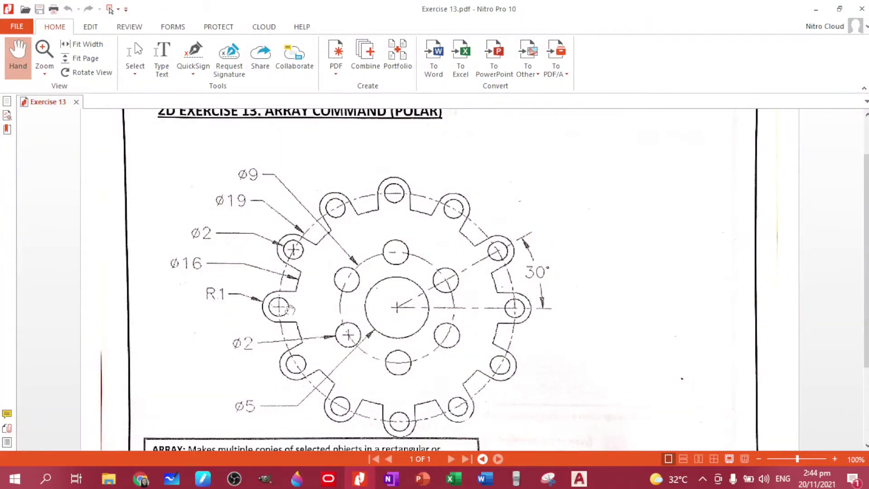
pyautogui.click(579, 479)
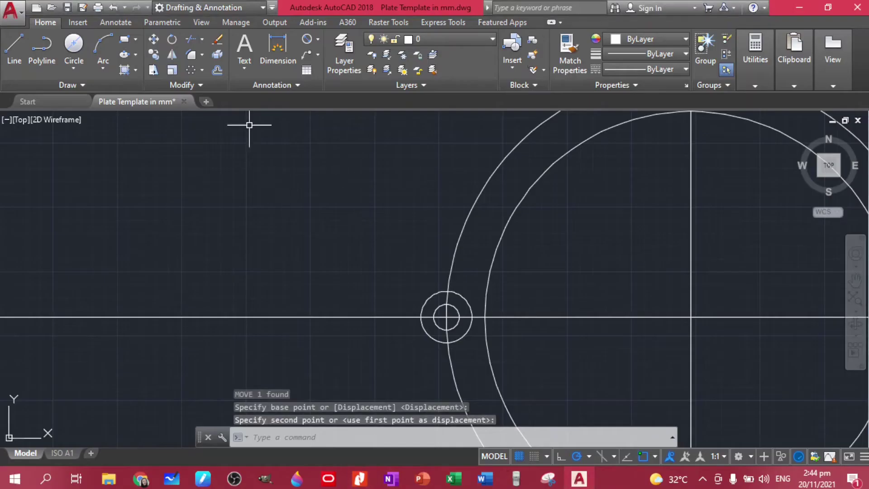
pyautogui.write('tr')
pyautogui.press('Return')
pyautogui.press('Return')
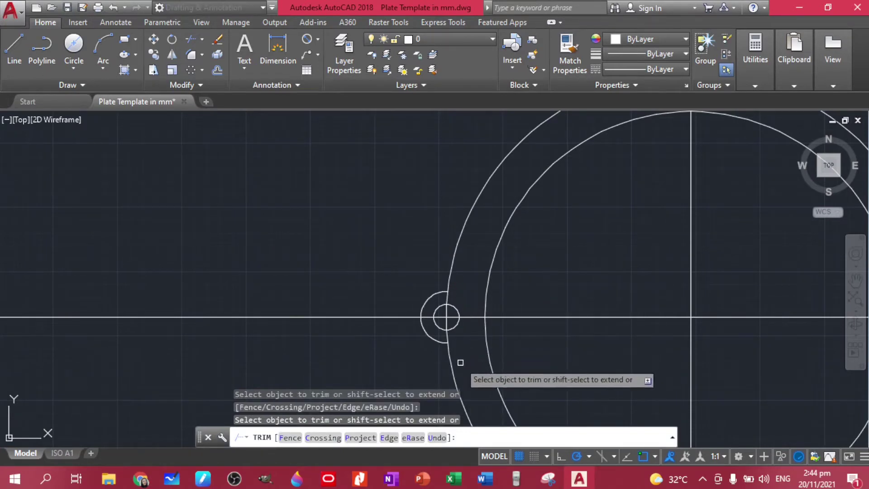
pyautogui.press('Escape')
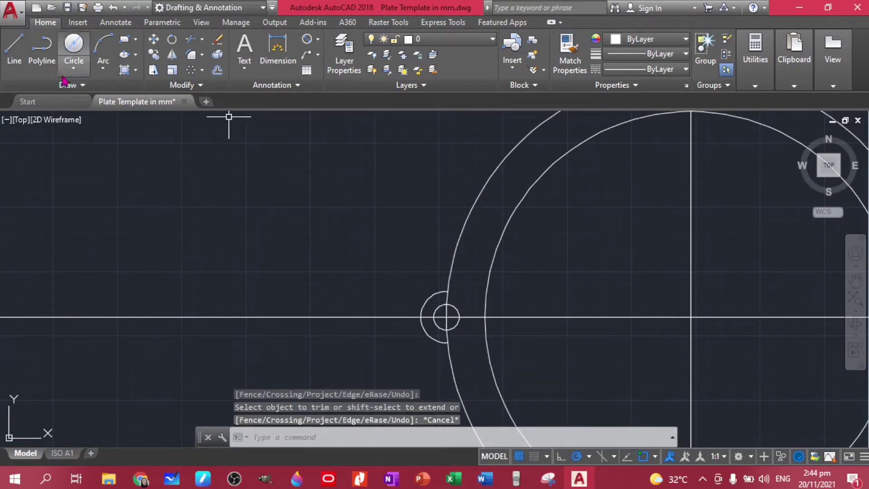
# With Ortho on, draw two equal horizontal lines from the ends of the lobe arc to just inside the 16 mm circle
pyautogui.click(14, 47)
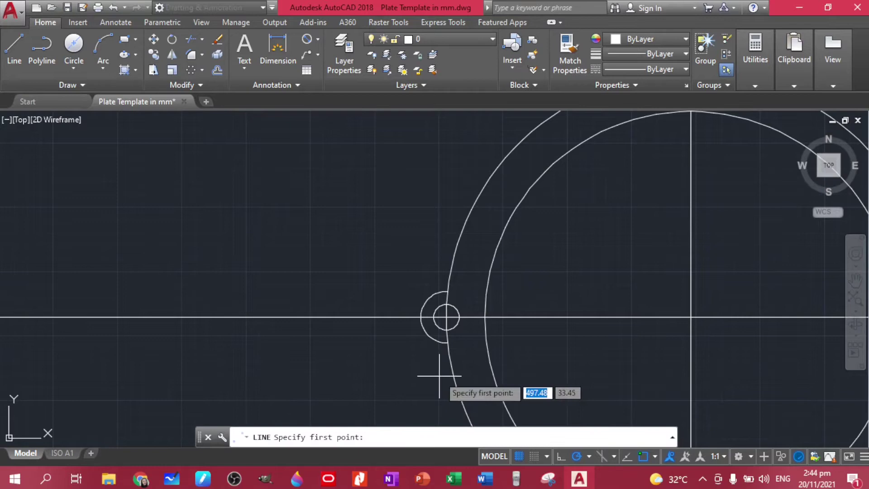
pyautogui.click(448, 291)
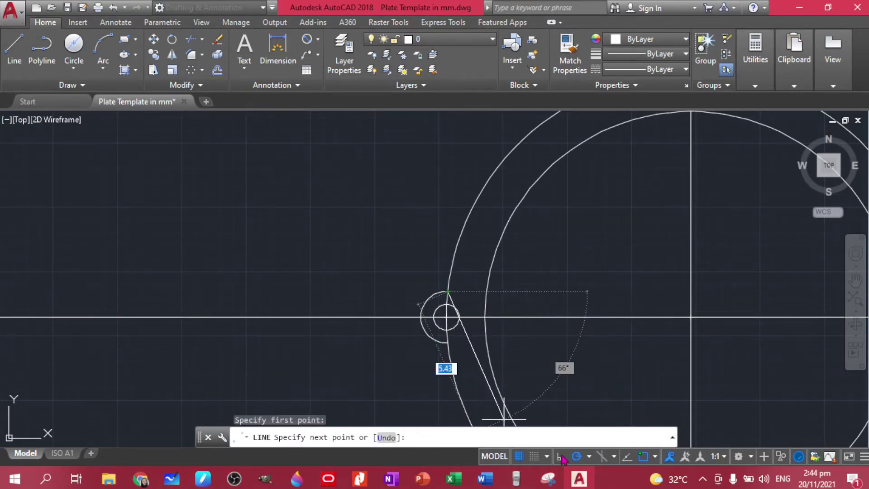
pyautogui.press('F8')
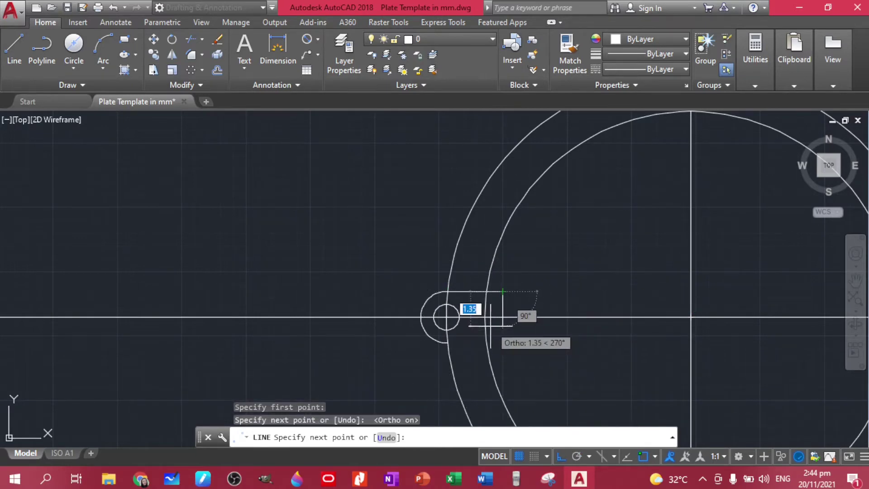
pyautogui.press('Return')
pyautogui.press('Return')
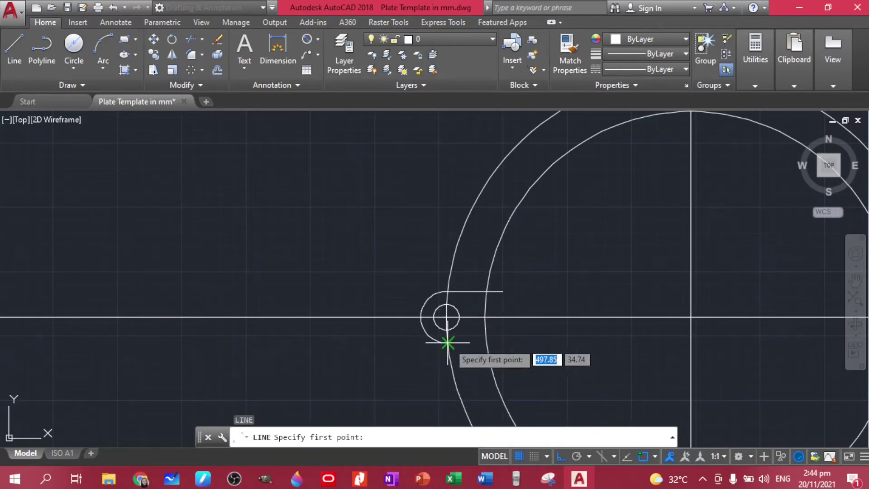
pyautogui.click(447, 343)
pyautogui.click(502, 342)
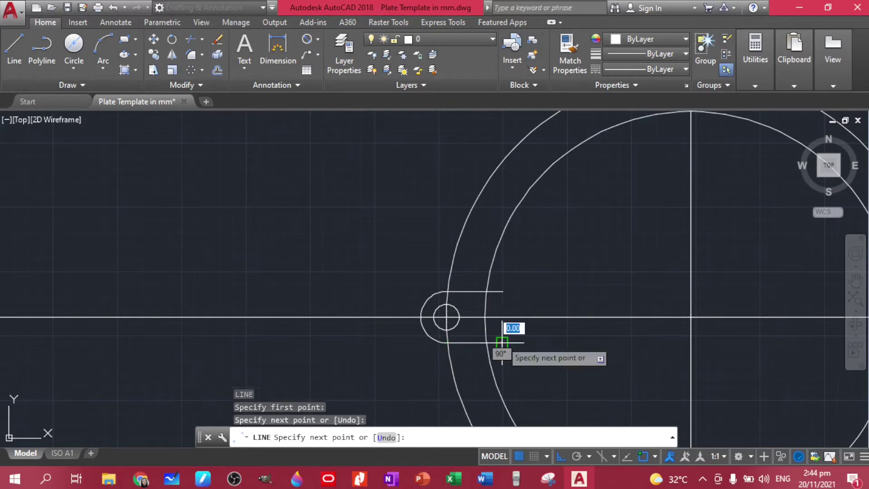
pyautogui.press('Return')
# Trim the ends of both lobe lines inside the 16 mm circle and the 16 mm circle's segment between them
pyautogui.write('tr')
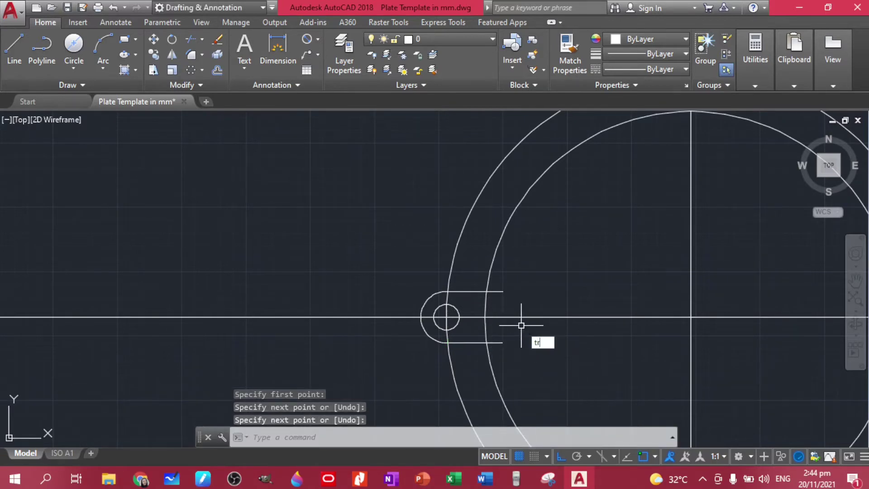
pyautogui.press('Return')
pyautogui.press('Return')
pyautogui.click(522, 368)
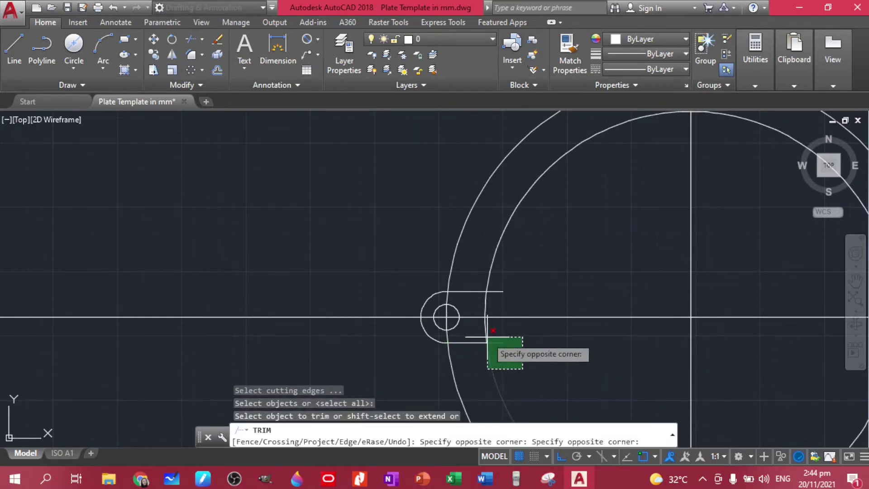
pyautogui.click(498, 340)
pyautogui.click(499, 292)
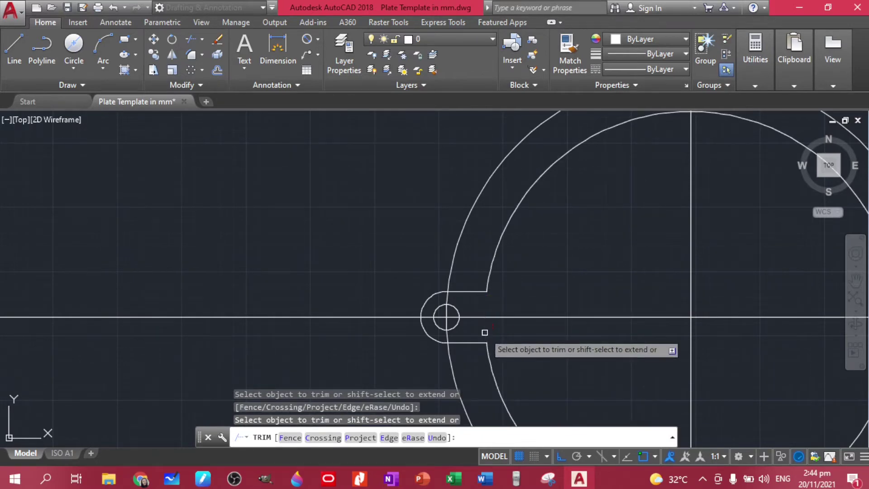
pyautogui.press('Escape')
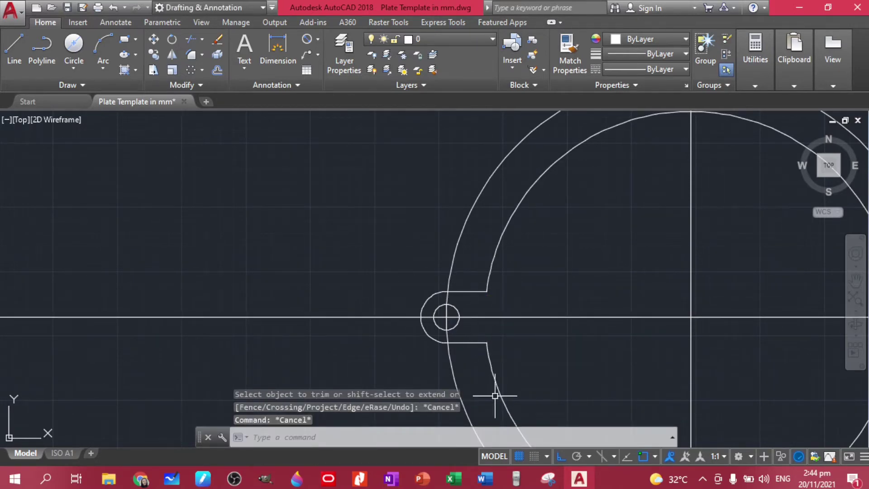
# Examine the lobe arrangement and angular spacing in the Exercise 13 PDF and return to the AutoCAD drawing
pyautogui.scroll(-2, 561, 308)
pyautogui.moveTo(570, 306)
pyautogui.mouseDown(button='middle')
pyautogui.moveTo(423, 248)
pyautogui.moveTo(404, 254)
pyautogui.mouseUp(button='middle')
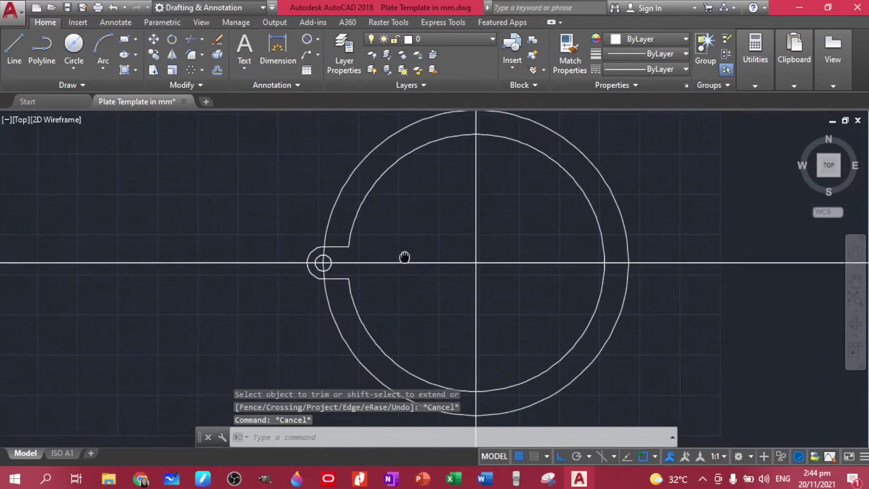
pyautogui.scroll(-1, 403, 257)
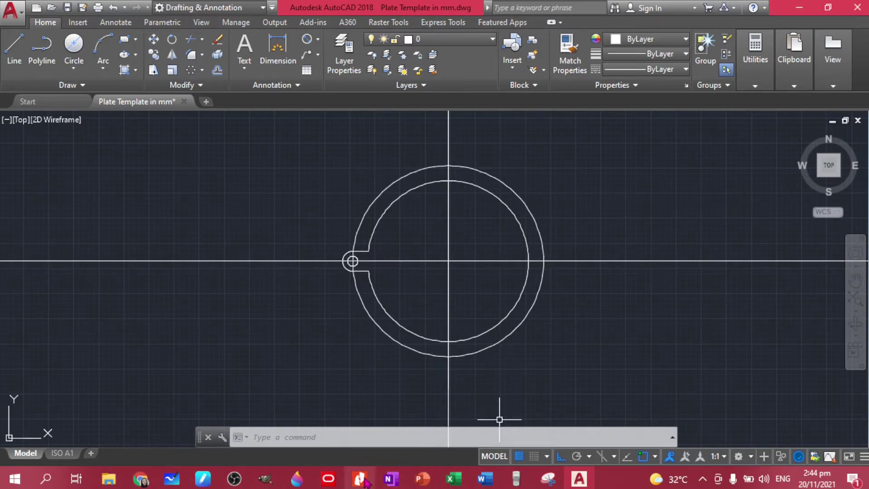
pyautogui.moveTo(366, 483)
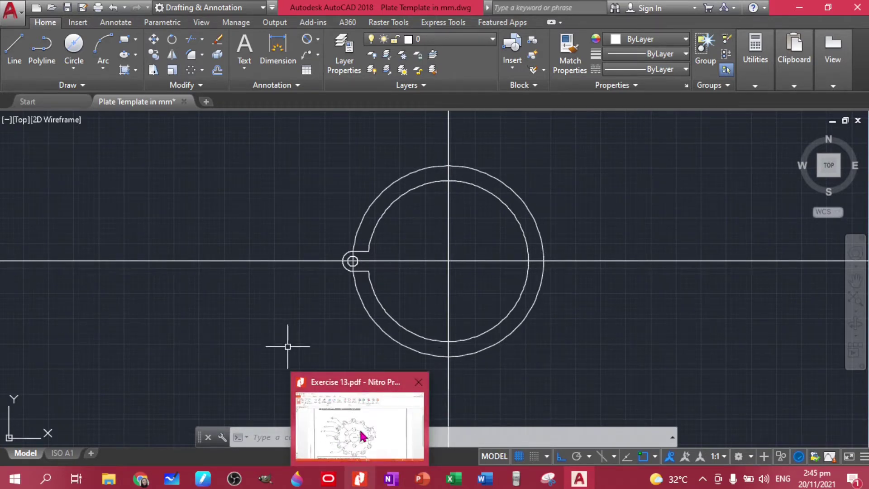
pyautogui.click(362, 435)
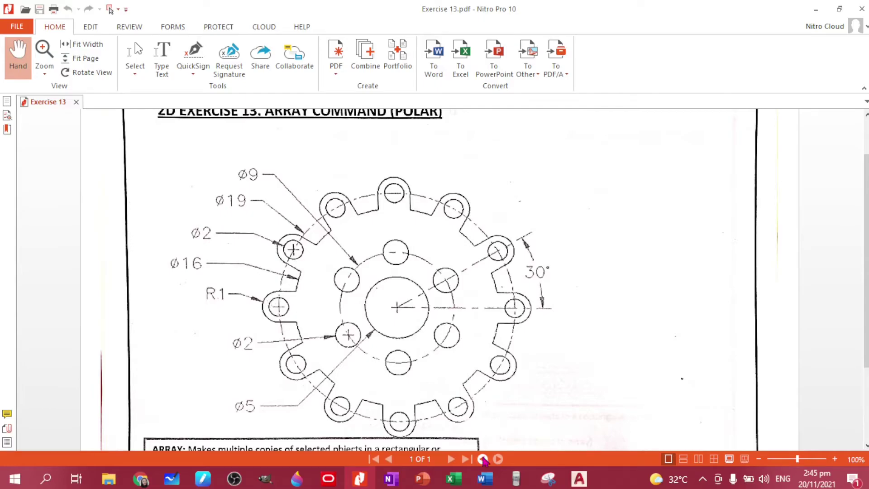
pyautogui.click(579, 478)
# Create a polar array of the lobe arc, its hole and its two lines about the common centre of the large circles
pyautogui.scroll(4, 347, 281)
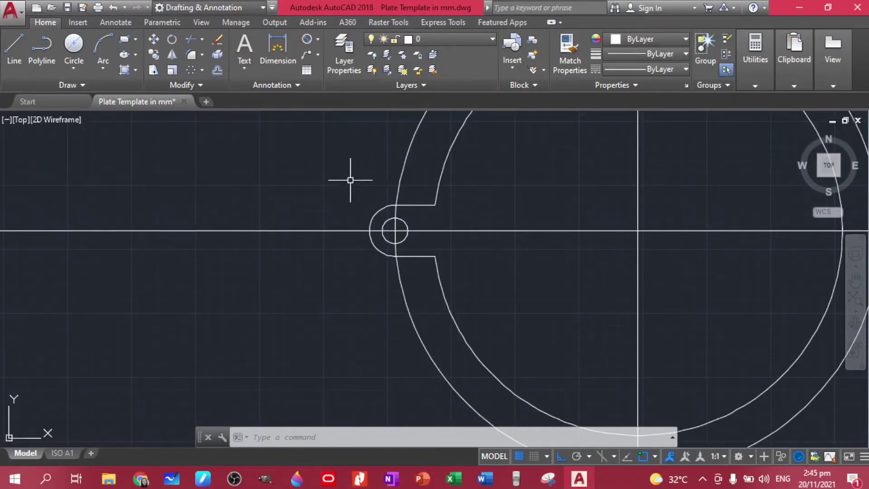
pyautogui.click(345, 178)
pyautogui.click(455, 272)
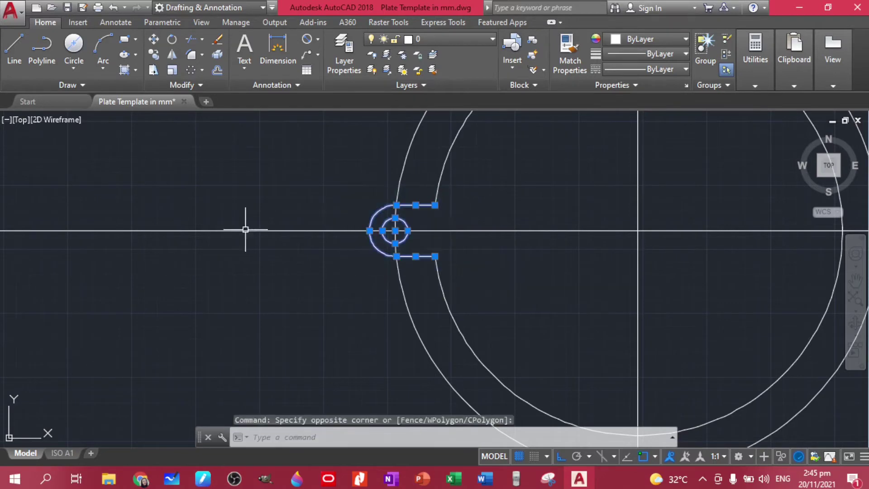
pyautogui.click(203, 71)
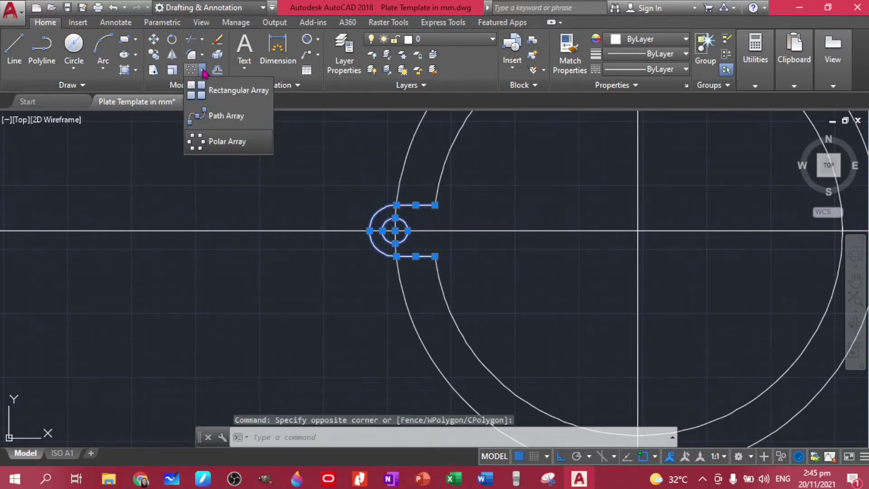
pyautogui.click(210, 142)
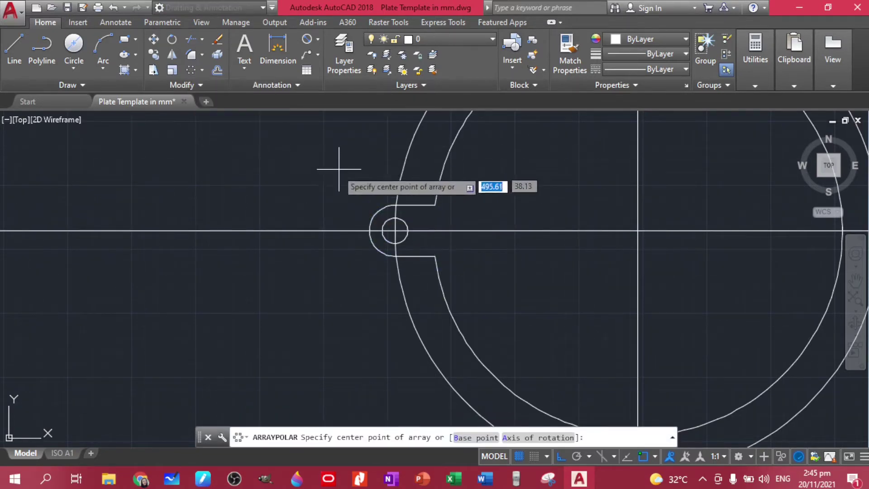
pyautogui.moveTo(534, 258); pyautogui.dragTo(342, 277, button='middle')
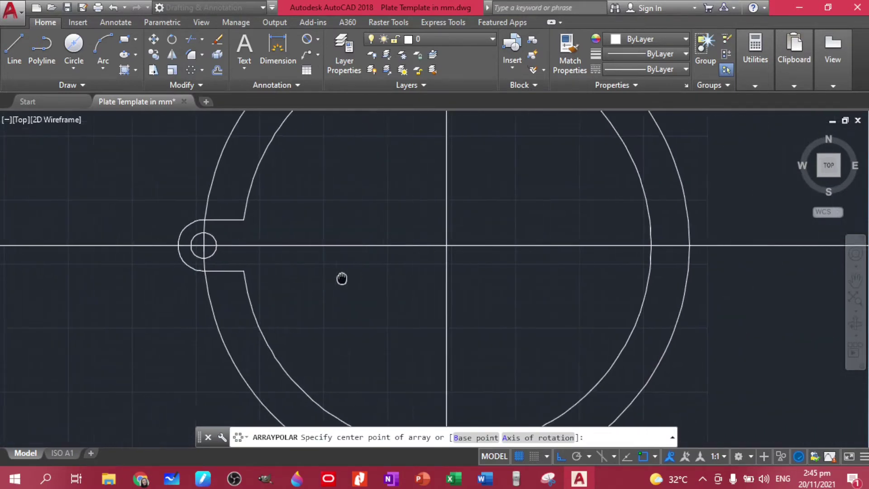
pyautogui.scroll(-2, 453, 255)
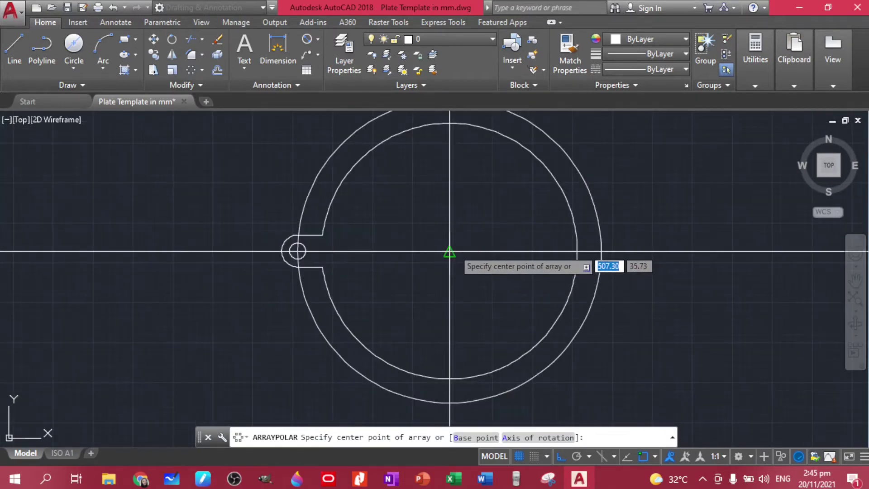
pyautogui.click(451, 251)
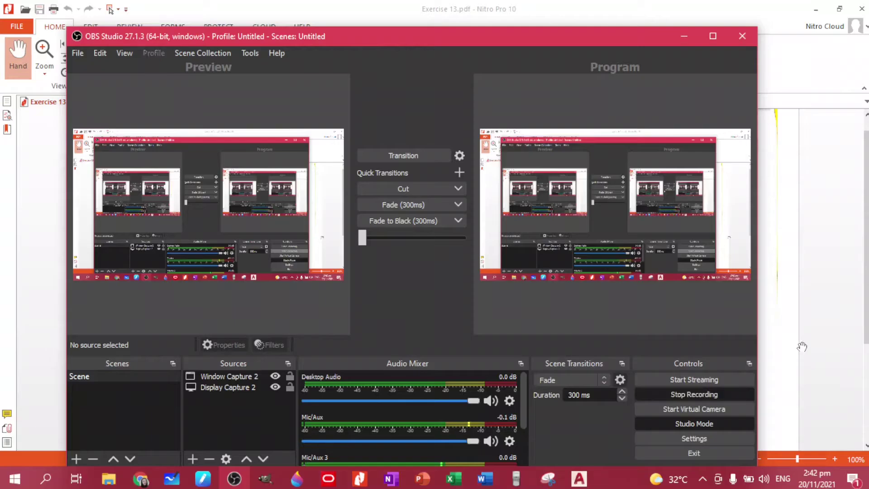
# Review the gear plate's dimensions in the Exercise 13 PDF and switch to the AutoCAD drawing
pyautogui.click(805, 339)
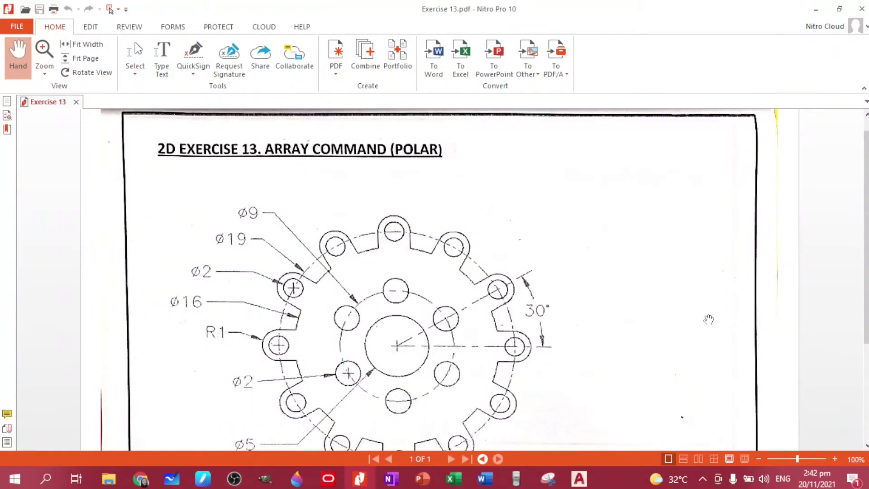
pyautogui.scroll(-2, 704, 320)
pyautogui.scroll(2, 704, 320)
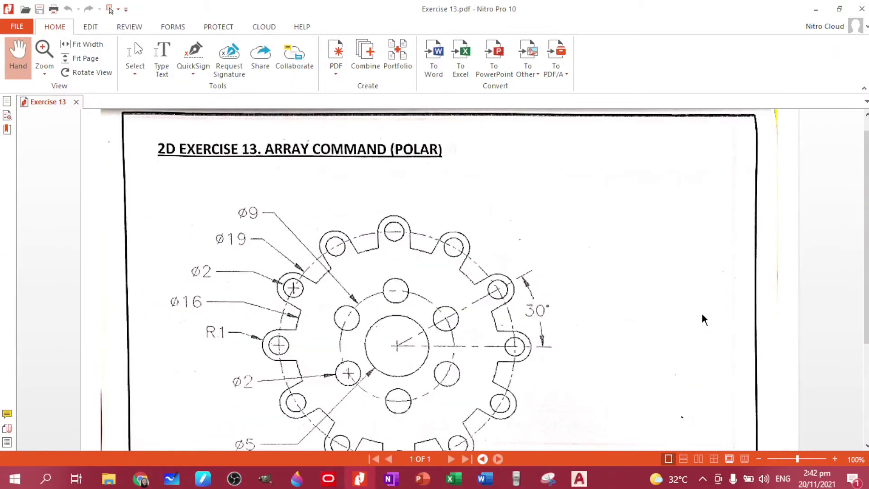
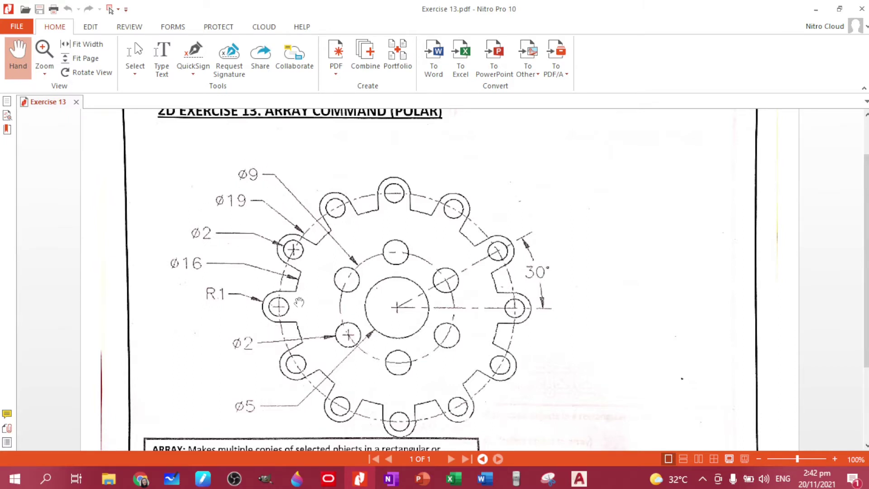
pyautogui.click(579, 478)
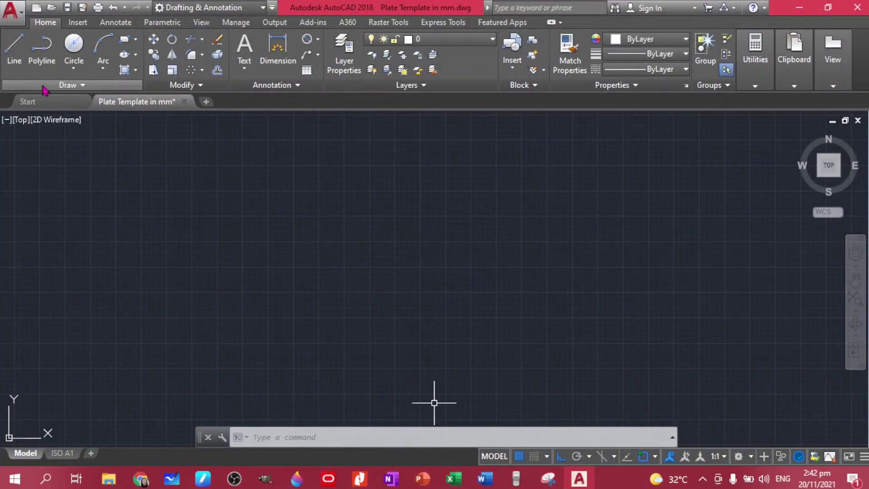
# Draw one horizontal and one vertical construction line crossing at a common point in the empty drawing area
pyautogui.click(70, 85)
pyautogui.click(42, 101)
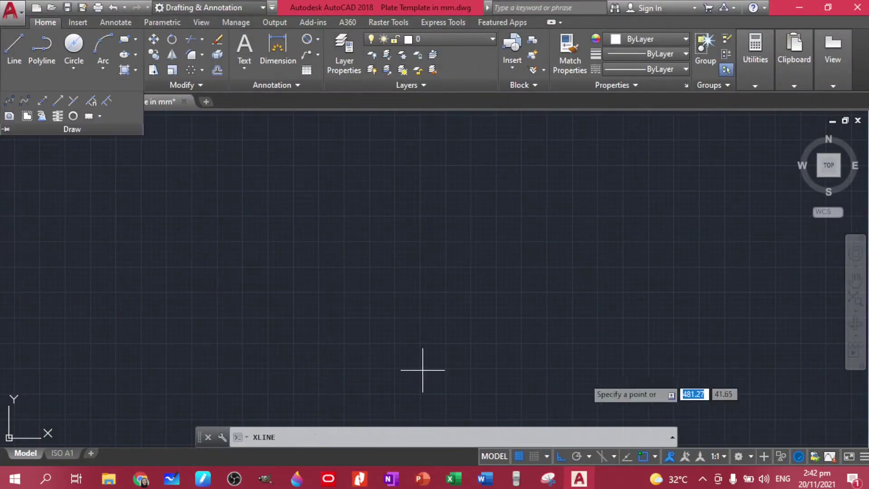
pyautogui.click(392, 259)
pyautogui.click(684, 253)
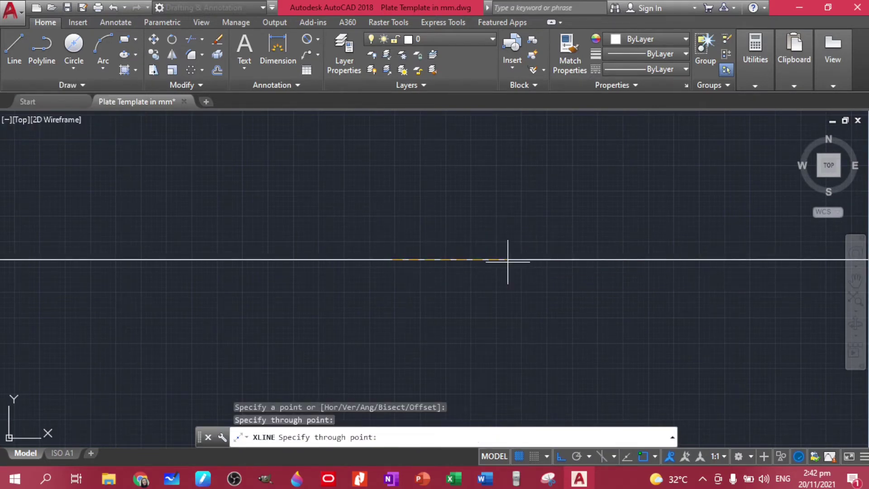
pyautogui.click(393, 258)
pyautogui.click(390, 183)
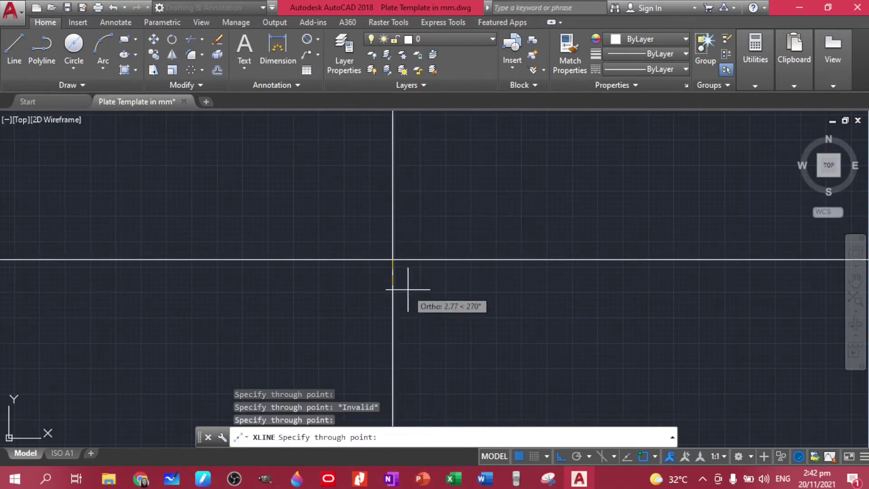
pyautogui.press('Escape')
# Draw a circle of diameter 16 mm centred on the intersection of the two construction lines
pyautogui.click(73, 68)
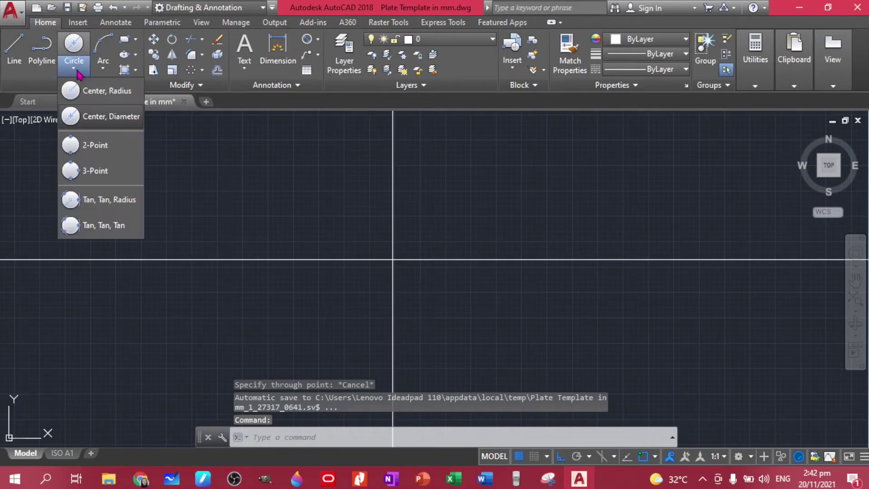
pyautogui.click(104, 116)
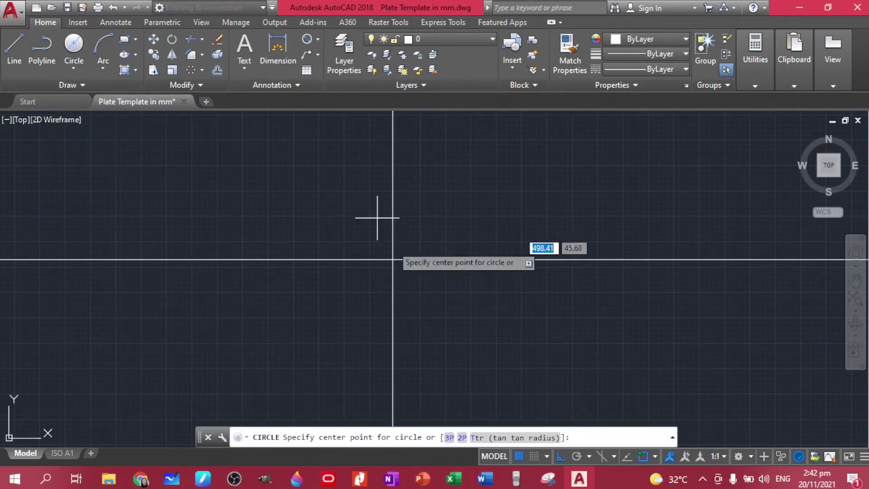
pyautogui.click(393, 259)
pyautogui.write('16')
pyautogui.press('Return')
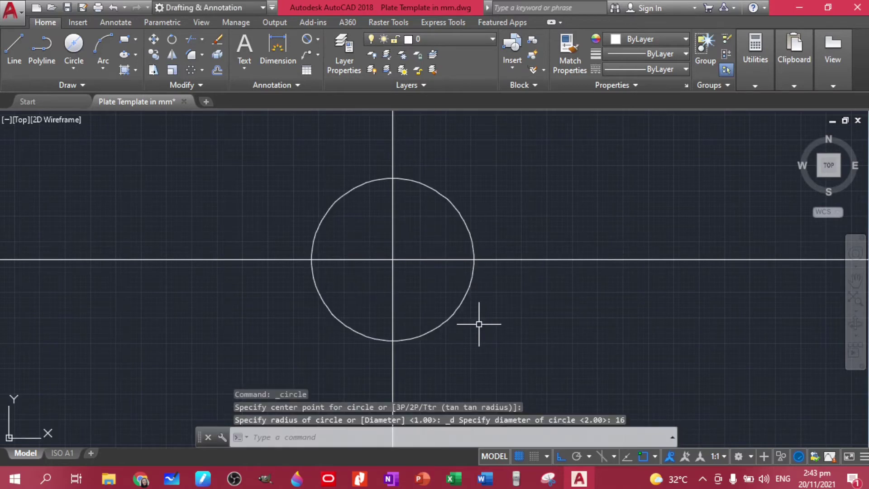
# Draw a concentric circle of diameter 19 mm centred on the construction lines' intersection
pyautogui.click(74, 69)
pyautogui.click(119, 117)
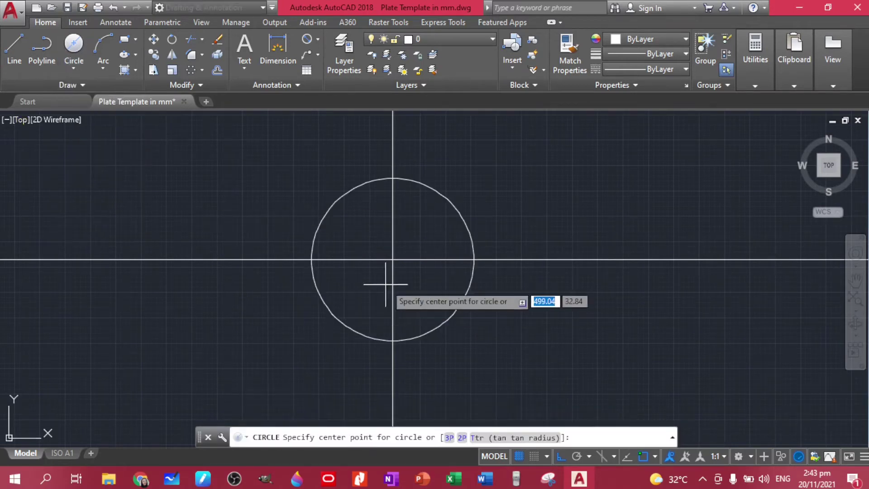
pyautogui.click(393, 259)
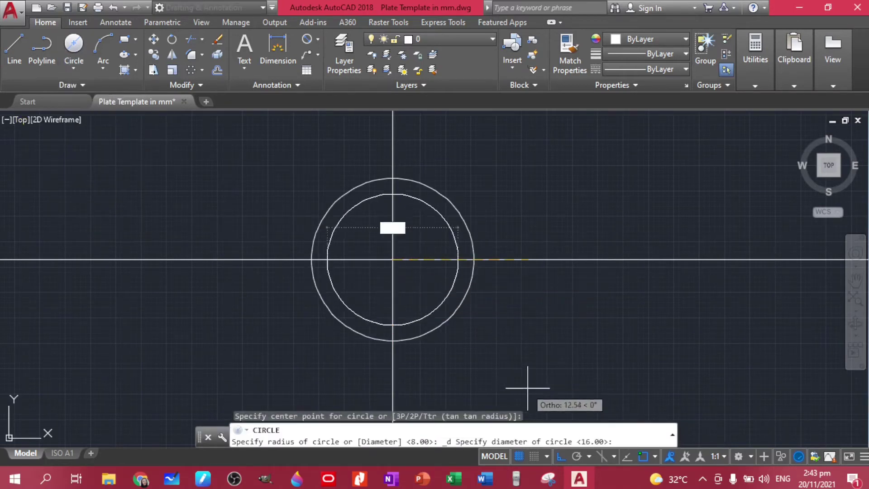
pyautogui.write('19')
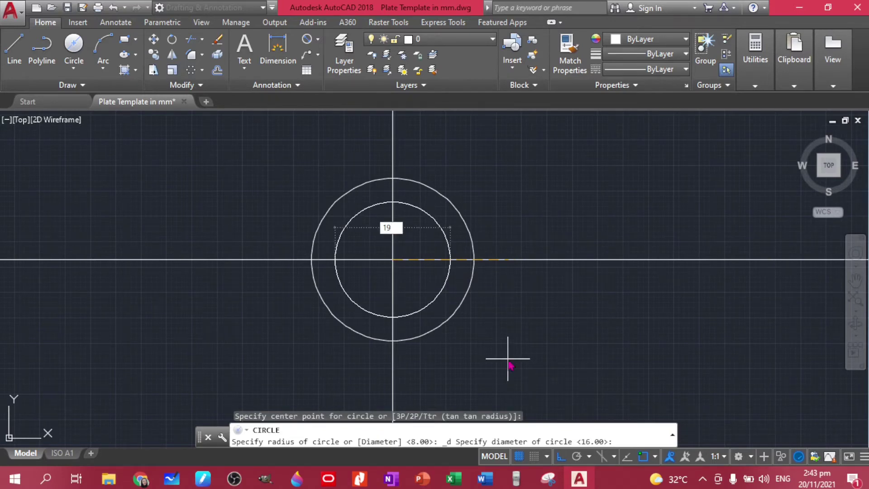
pyautogui.press('Return')
pyautogui.scroll(3, 448, 247)
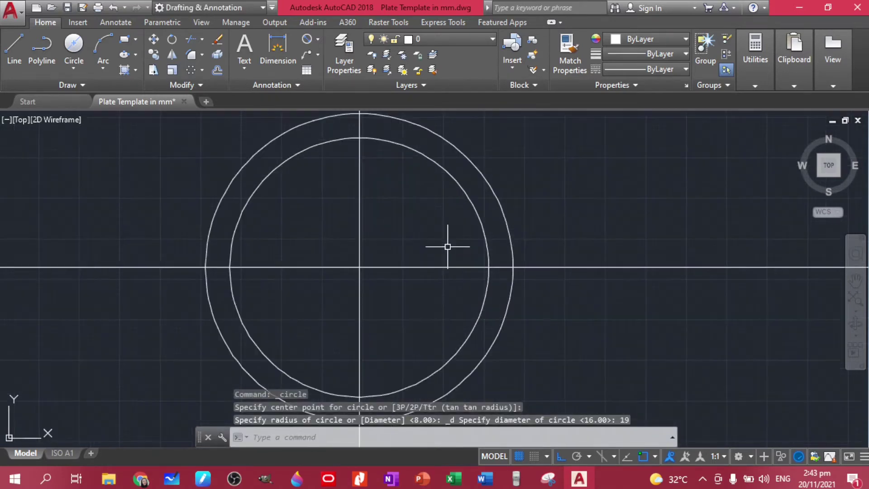
pyautogui.scroll(-2, 446, 233)
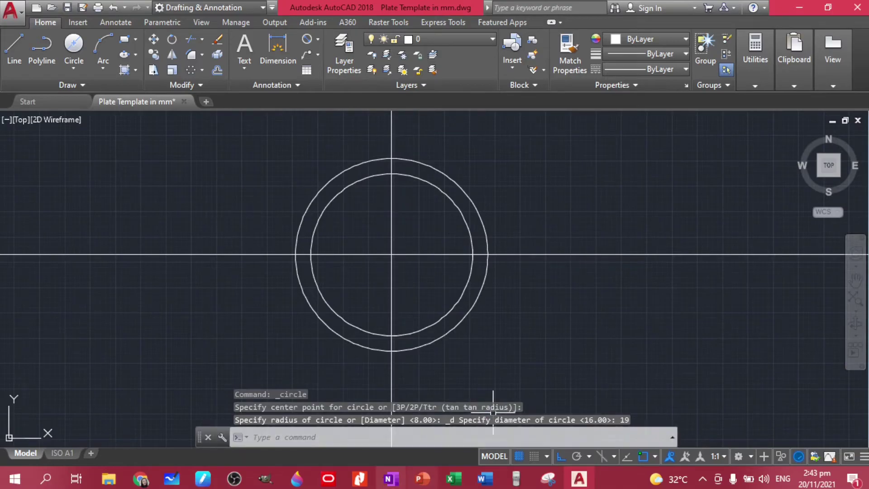
# Check the hole sizes in the Exercise 13 PDF and draw a 1 mm diameter circle in AutoCAD, outside the large circles
pyautogui.click(362, 485)
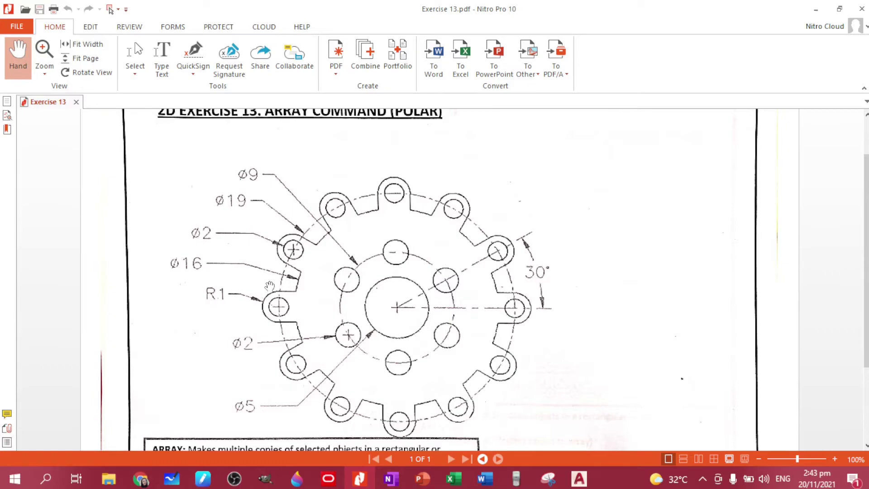
pyautogui.click(578, 478)
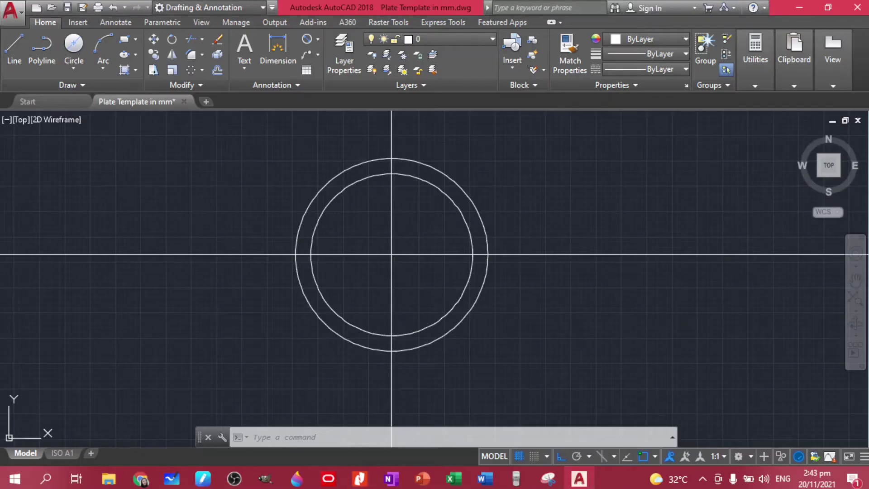
pyautogui.click(73, 67)
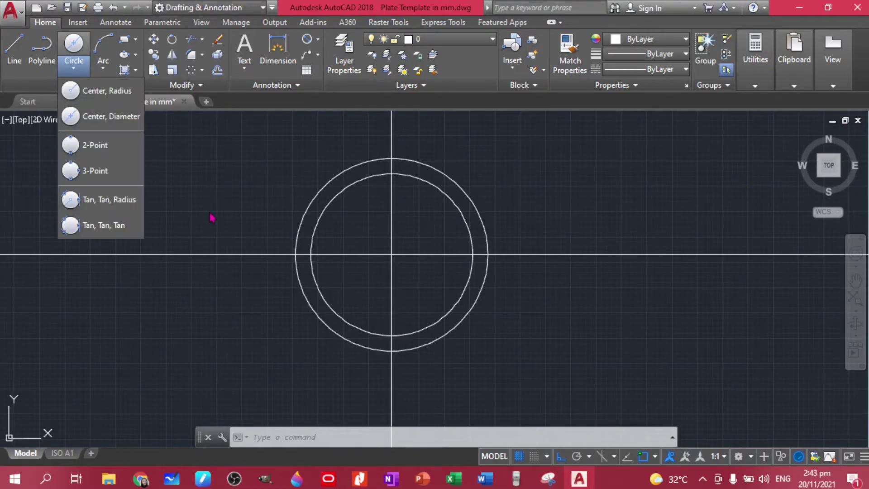
pyautogui.click(119, 140)
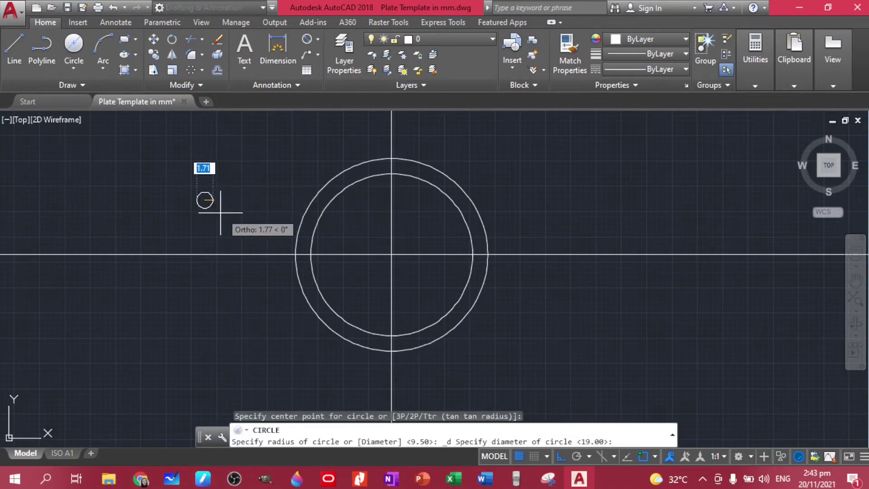
pyautogui.press('Return')
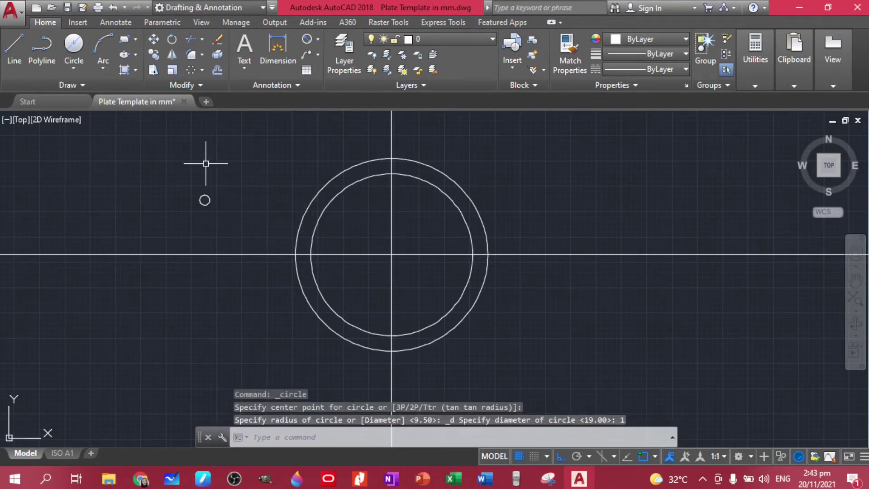
# Turn on polar tracking and move the 1 mm circle by its centre to the 19 mm circle's left crossing with the horizontal construction line
pyautogui.scroll(5, 210, 201)
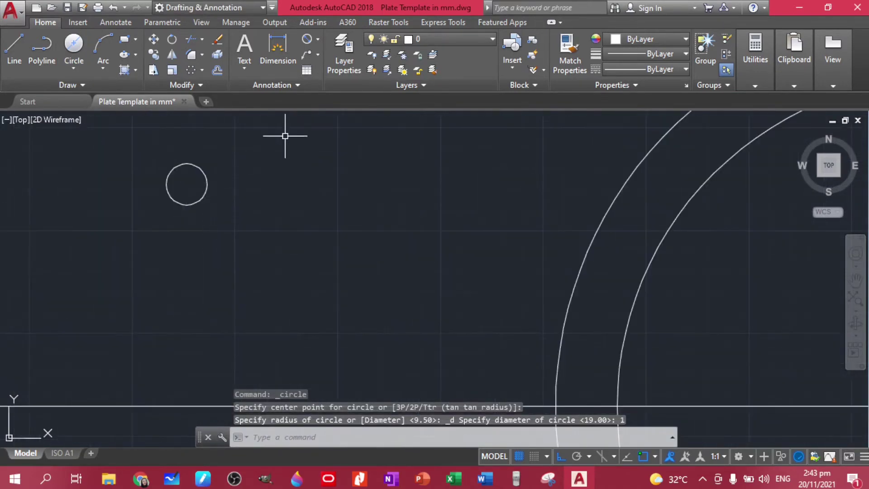
pyautogui.scroll(-2, 266, 169)
pyautogui.click(320, 138)
pyautogui.click(206, 207)
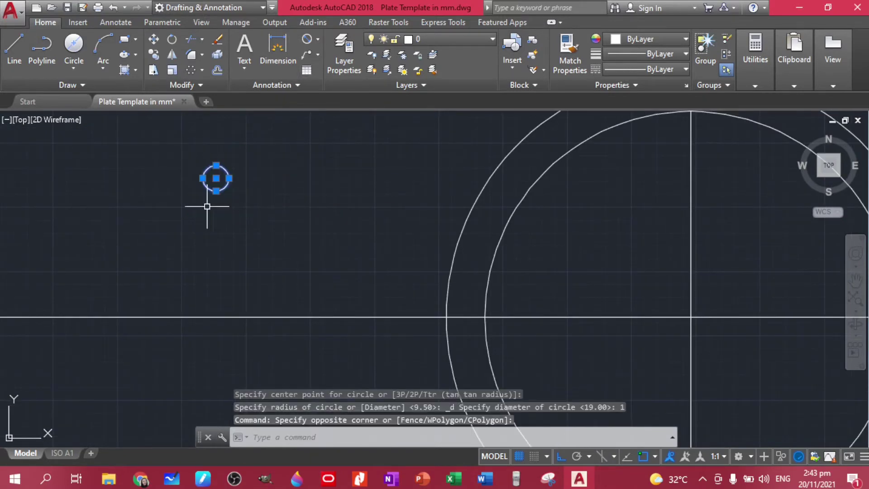
pyautogui.write('m')
pyautogui.press('Return')
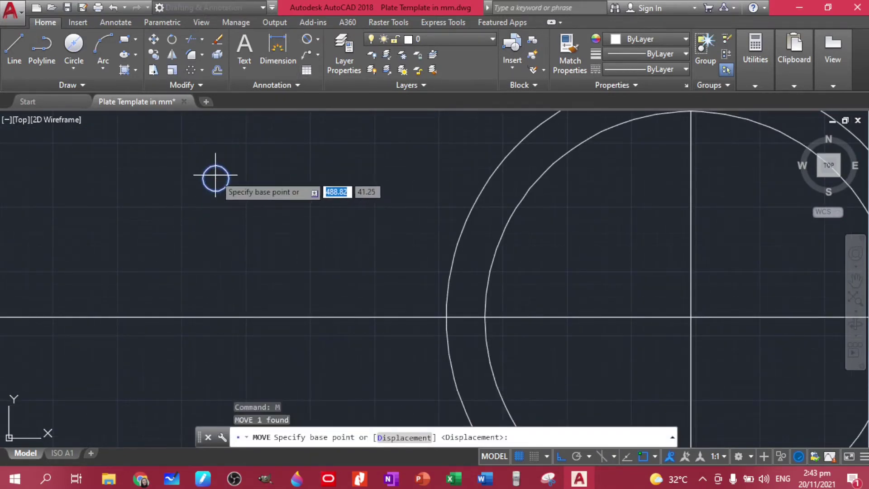
pyautogui.click(577, 457)
pyautogui.click(215, 179)
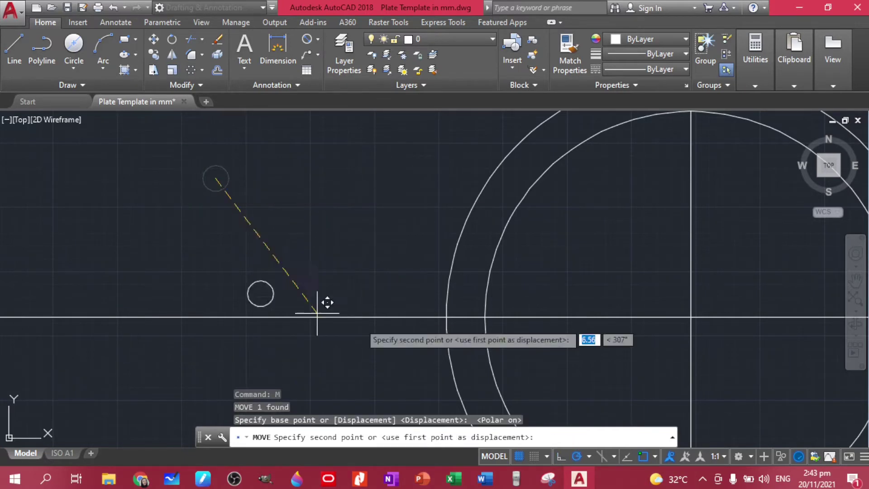
pyautogui.click(446, 316)
pyautogui.press('Escape')
# Dimension the small circle's diameter to check its size and delete that dimension
pyautogui.click(277, 49)
pyautogui.press('Escape')
pyautogui.press('Escape')
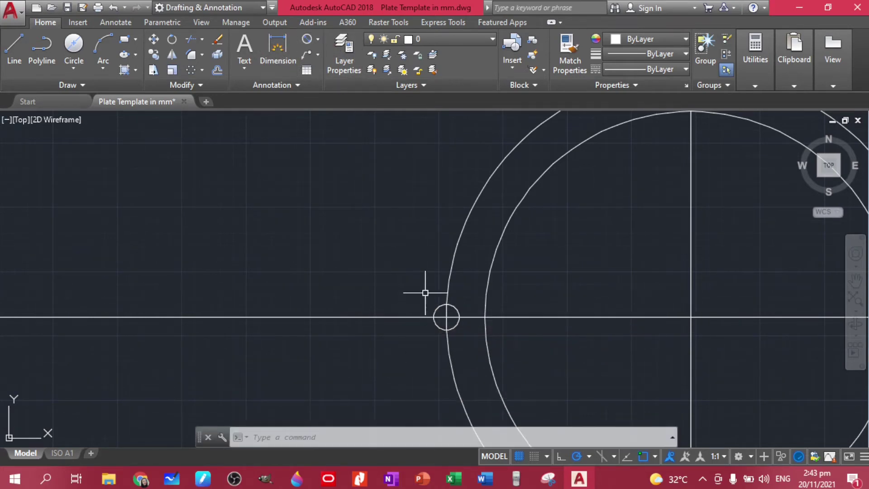
pyautogui.click(277, 49)
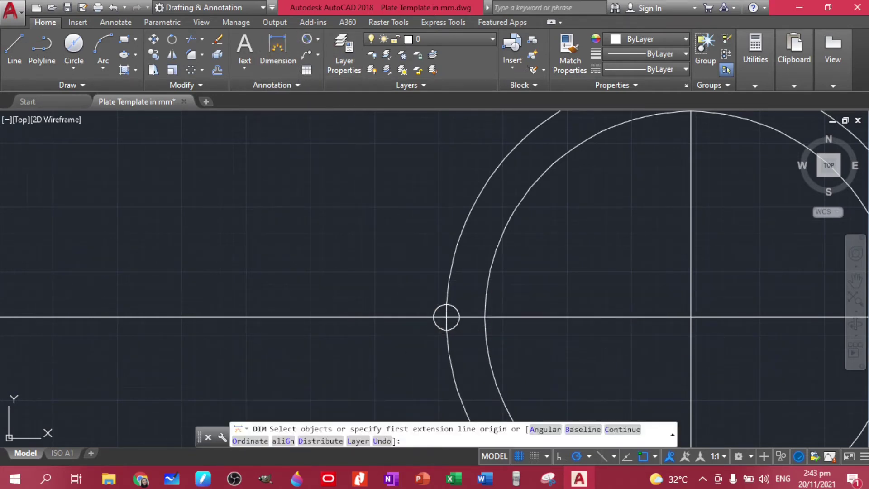
pyautogui.press('Escape')
pyautogui.click(307, 39)
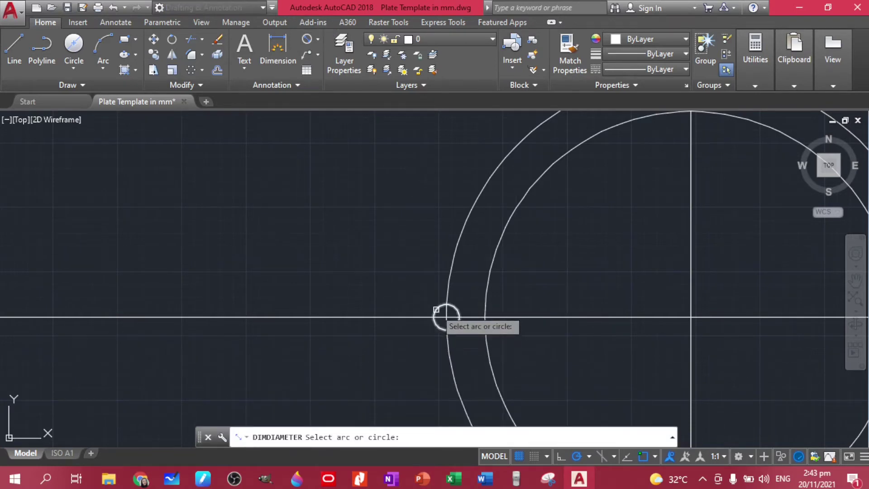
pyautogui.click(437, 308)
pyautogui.click(396, 272)
pyautogui.press('Escape')
pyautogui.press('Escape')
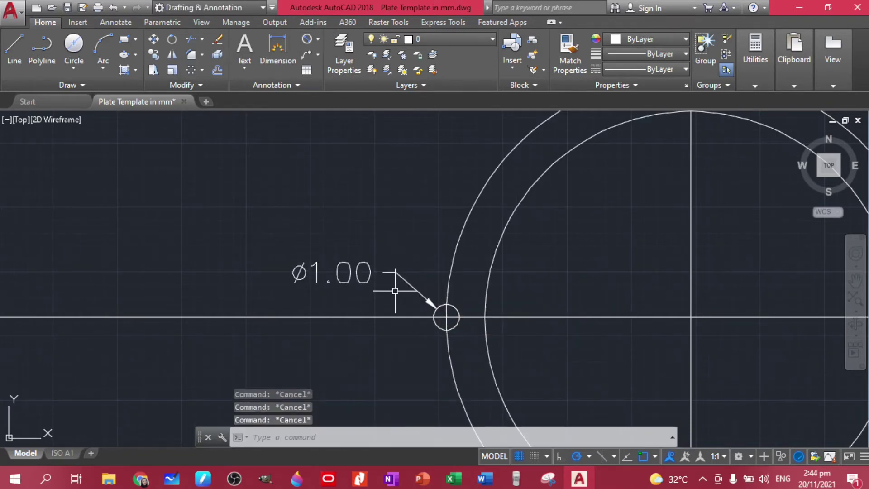
pyautogui.click(398, 286)
pyautogui.click(287, 220)
pyautogui.press('Delete')
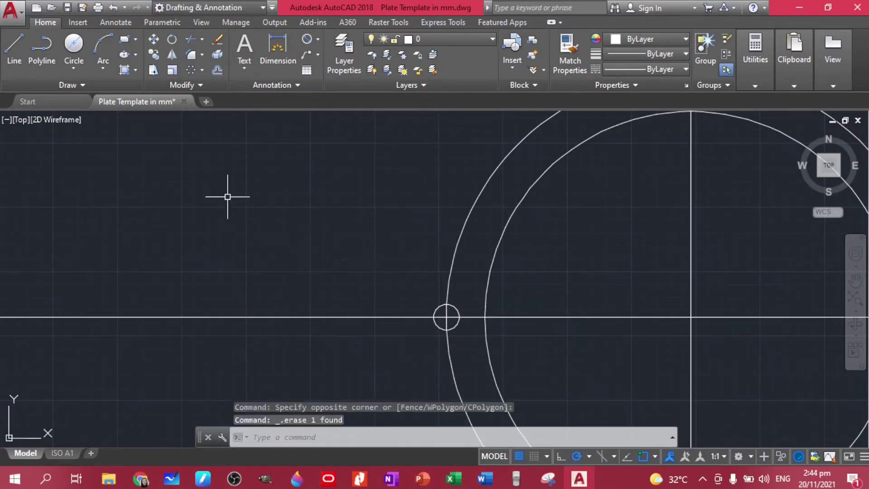
# Draw a circle of diameter 2 mm in the empty area outside the large circles
pyautogui.click(74, 68)
pyautogui.click(100, 136)
pyautogui.click(230, 229)
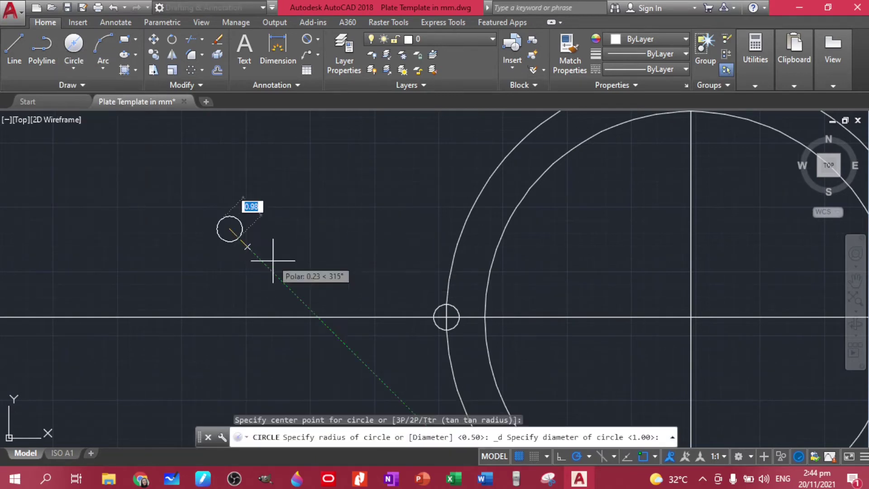
pyautogui.press('Return')
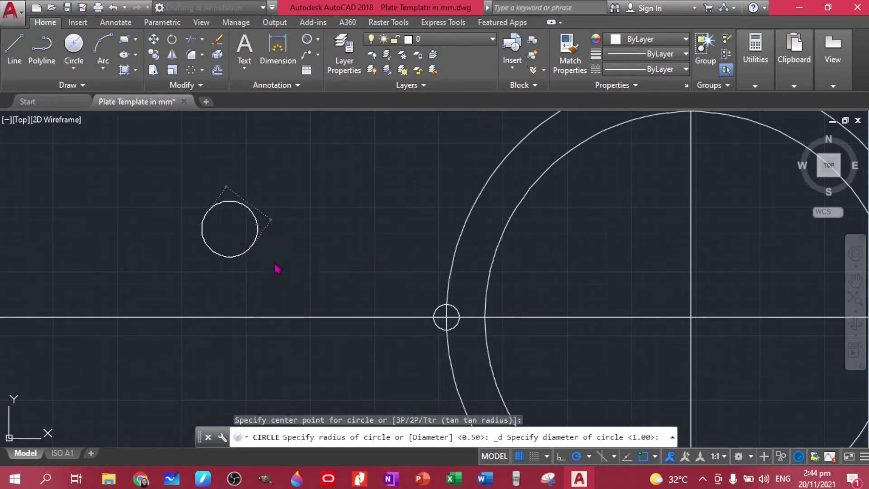
# Move the 2 mm circle by its centre so that it is concentric with the 1 mm circle
pyautogui.moveTo(264, 241); pyautogui.dragTo(214, 273)
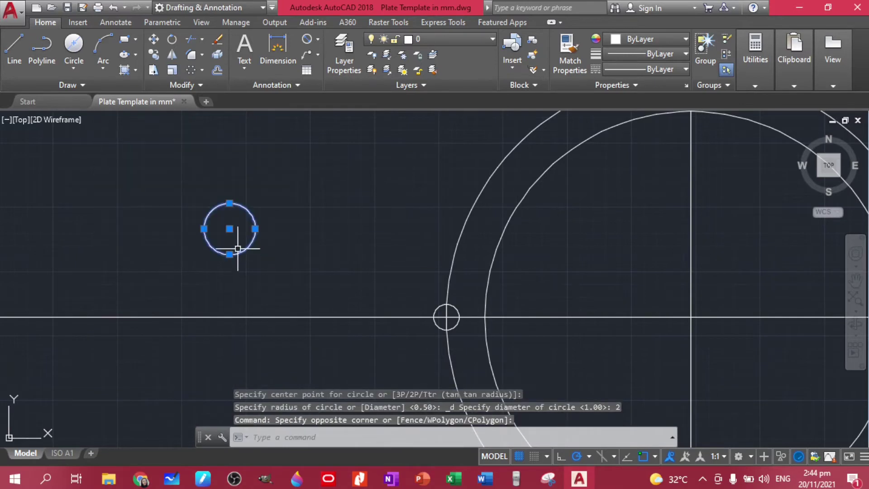
pyautogui.write('m')
pyautogui.press('Return')
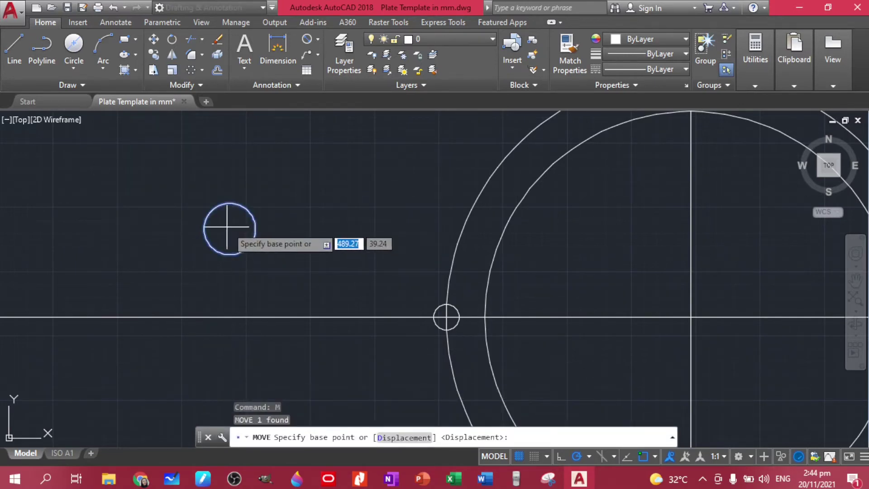
pyautogui.click(230, 229)
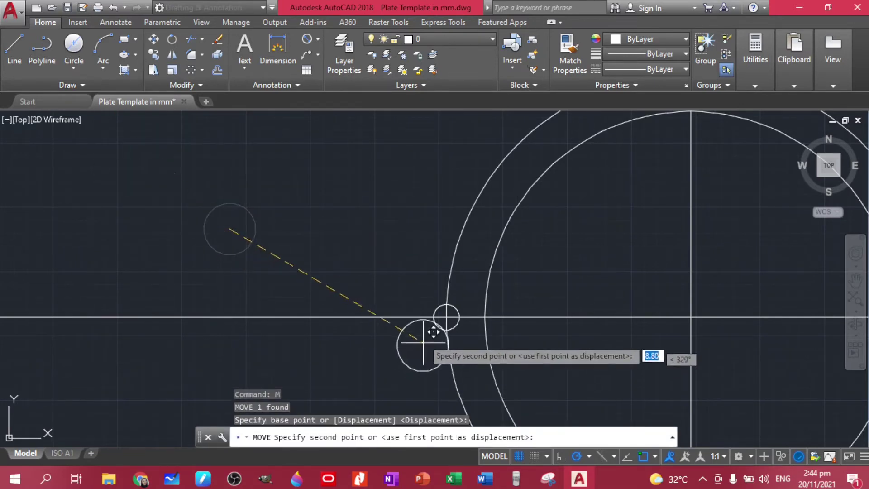
pyautogui.click(456, 306)
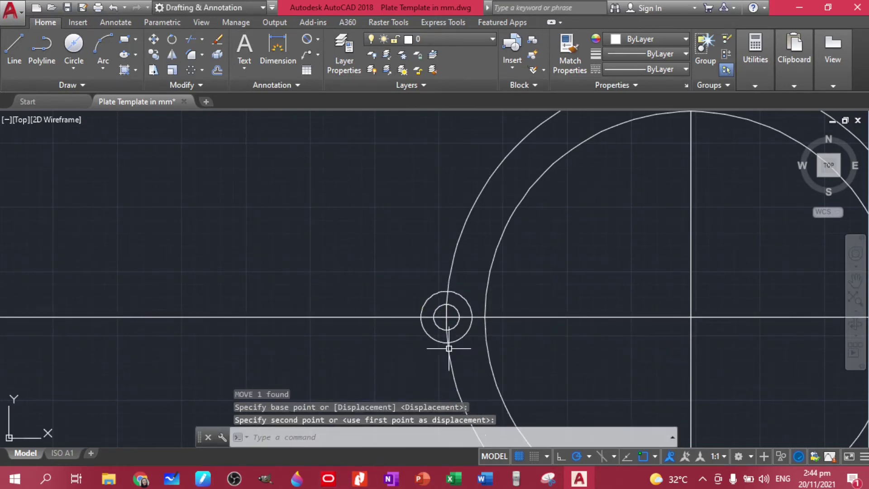
# Check the lobe shape in the Exercise 13 PDF and trim the part of the 2 mm circle inside the 19 mm circle in AutoCAD
pyautogui.click(362, 477)
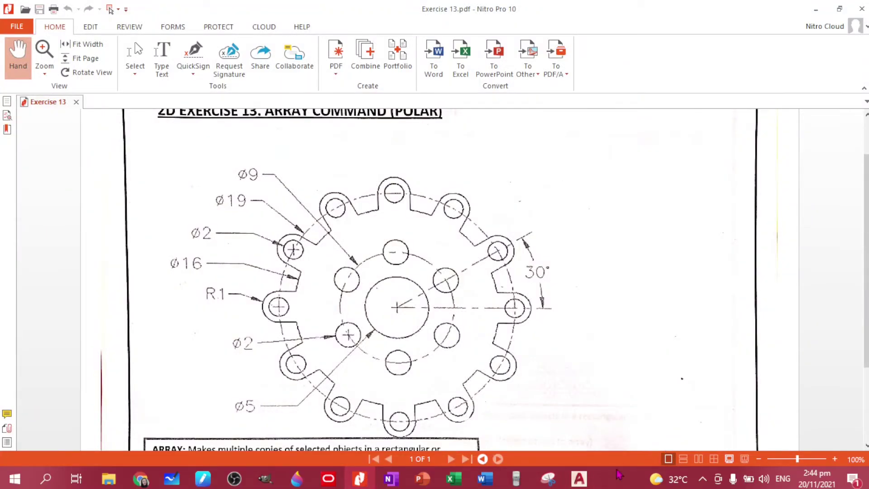
pyautogui.click(578, 478)
pyautogui.write('tr')
pyautogui.press('Return')
pyautogui.press('Return')
pyautogui.click(469, 323)
pyautogui.press('Escape')
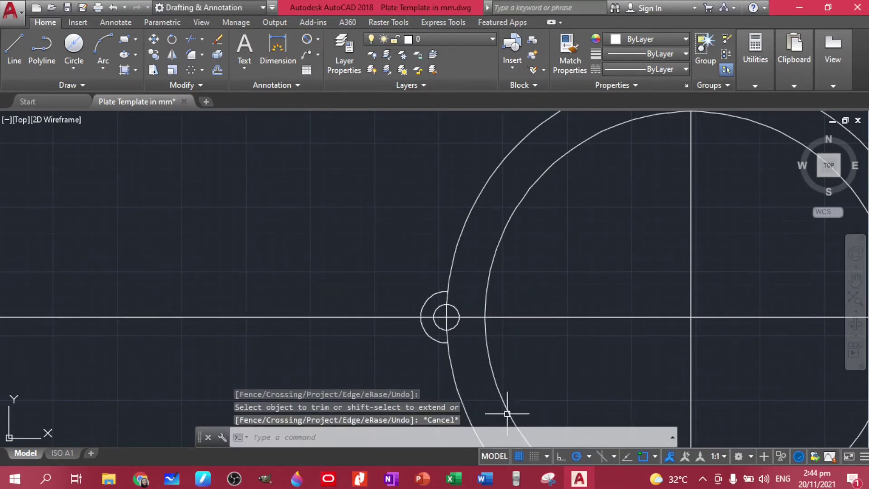
# Draw two horizontal lines about 2 mm long with Ortho on, from the lobe arc's two ends inward past the 16 mm circle
pyautogui.click(14, 50)
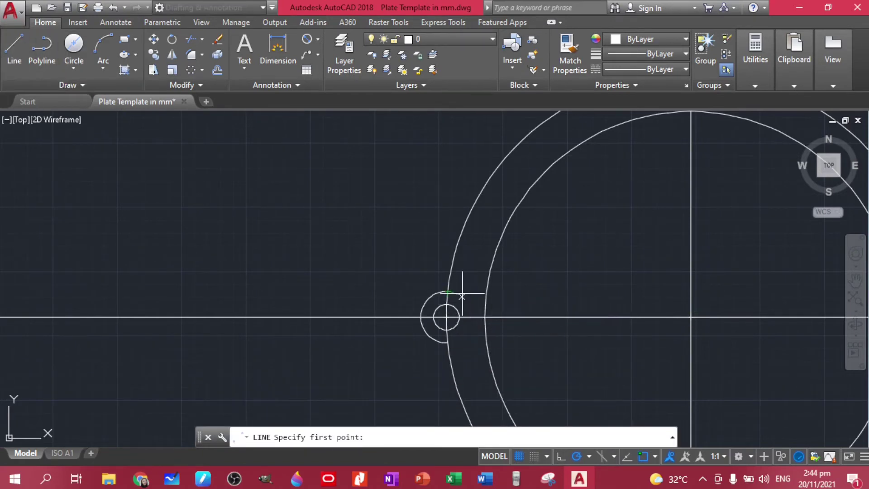
pyautogui.click(447, 291)
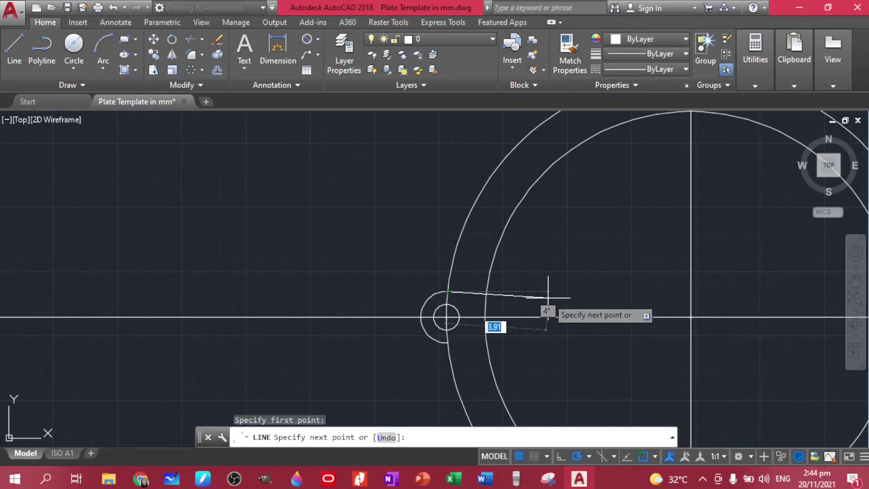
pyautogui.click(561, 457)
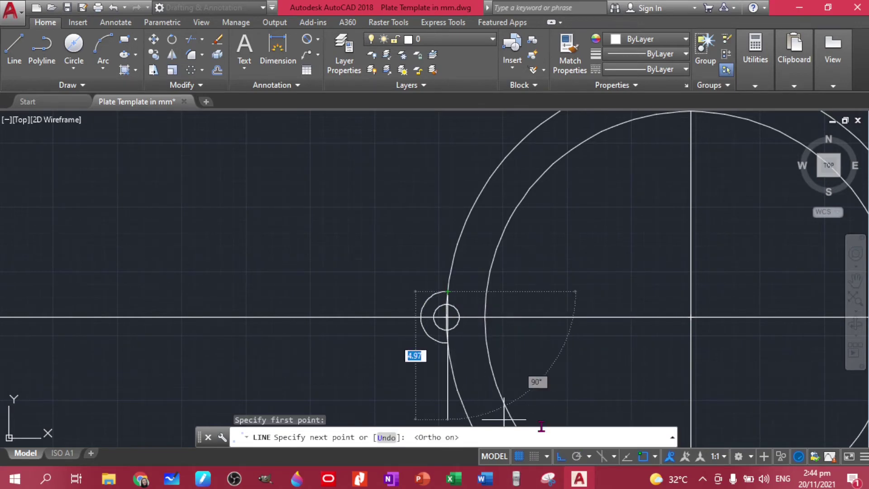
pyautogui.click(502, 292)
pyautogui.press('Return')
pyautogui.press('Return')
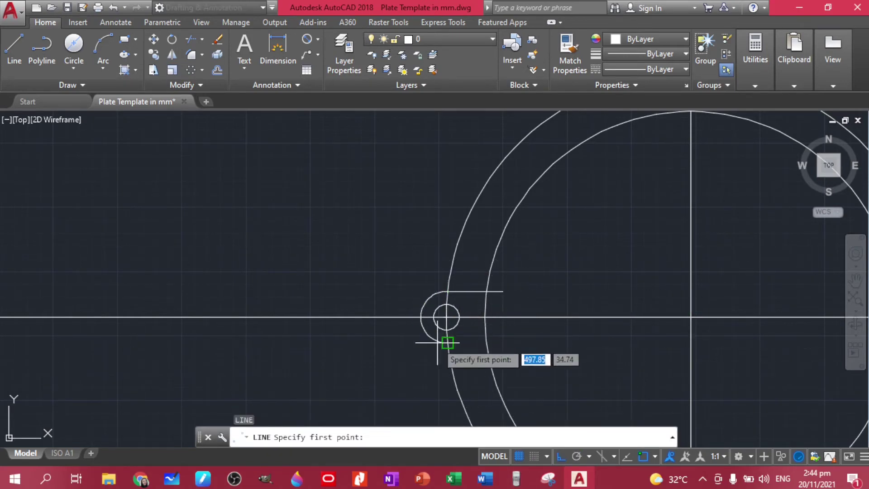
pyautogui.click(447, 343)
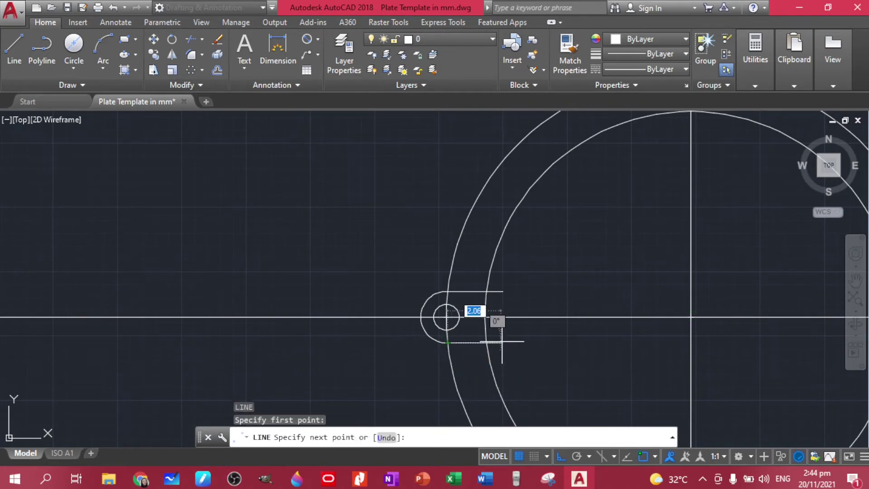
pyautogui.click(501, 342)
pyautogui.press('Return')
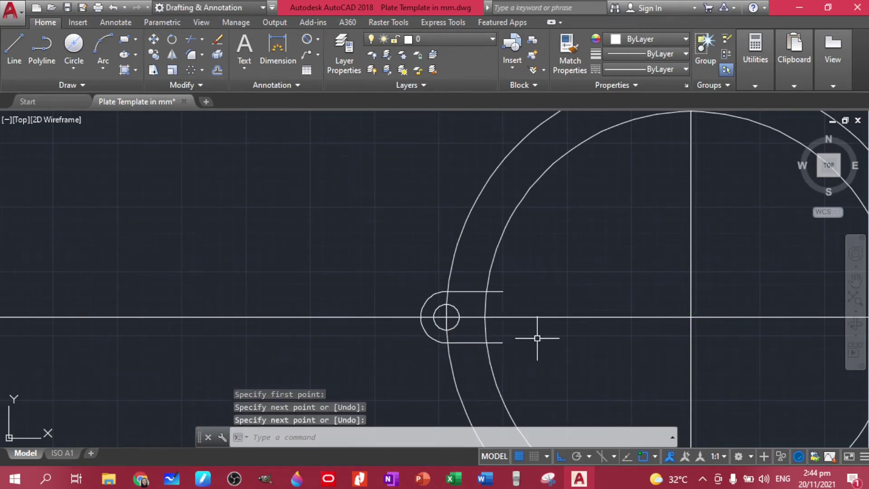
# Trim the two lobe lines beyond the 16 mm circle and remove that circle's segment between them
pyautogui.write('tr')
pyautogui.press('Return')
pyautogui.press('Return')
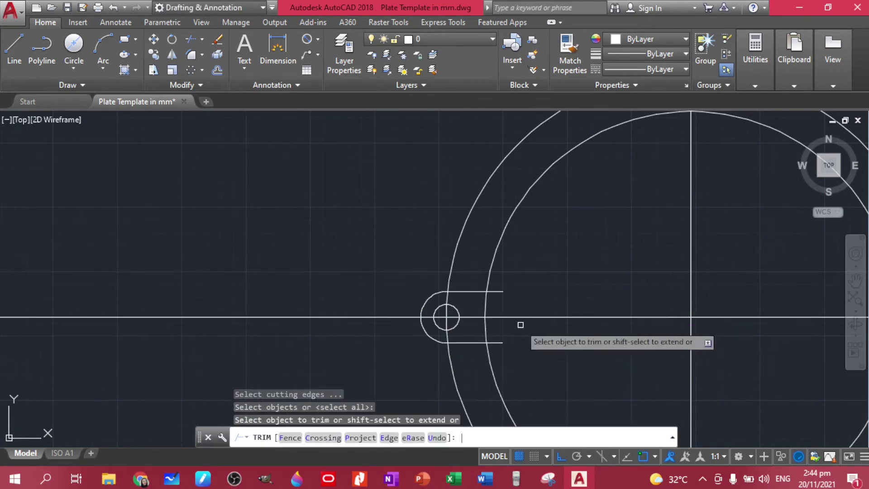
pyautogui.click(523, 369)
pyautogui.click(487, 338)
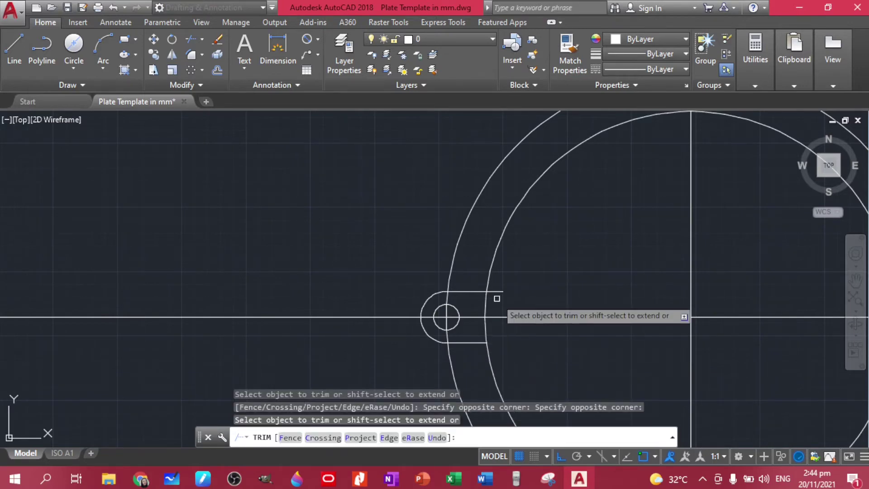
pyautogui.click(499, 291)
pyautogui.click(487, 304)
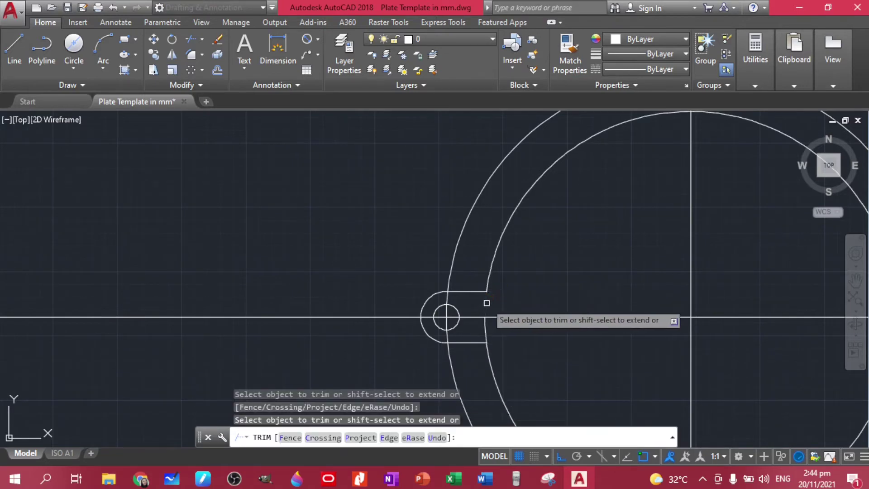
pyautogui.click(484, 332)
pyautogui.press('Escape')
pyautogui.press('Escape')
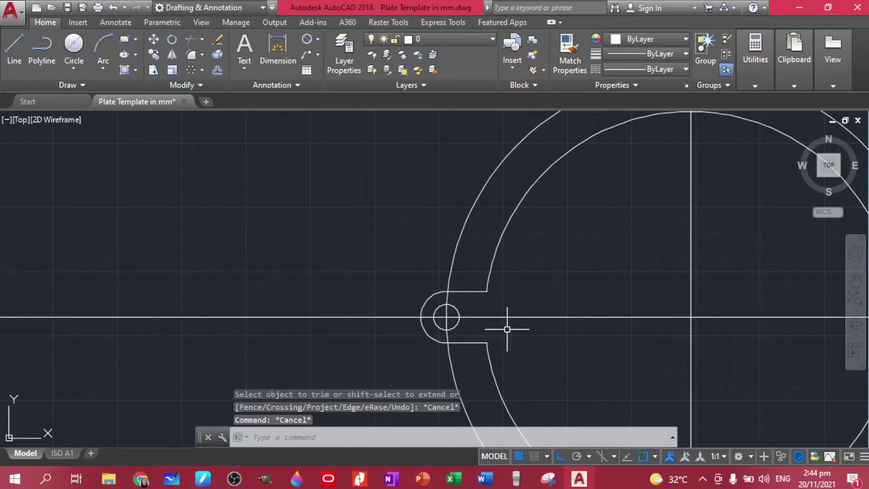
pyautogui.scroll(-4, 560, 307)
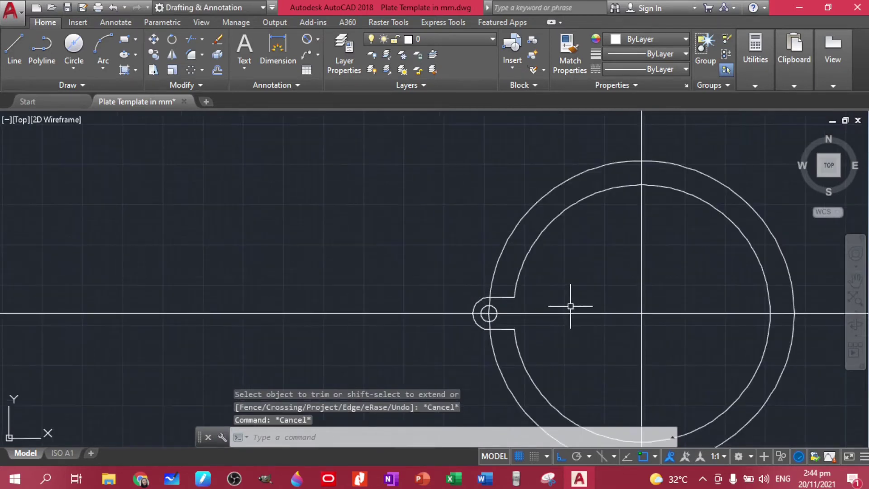
pyautogui.scroll(-2, 404, 256)
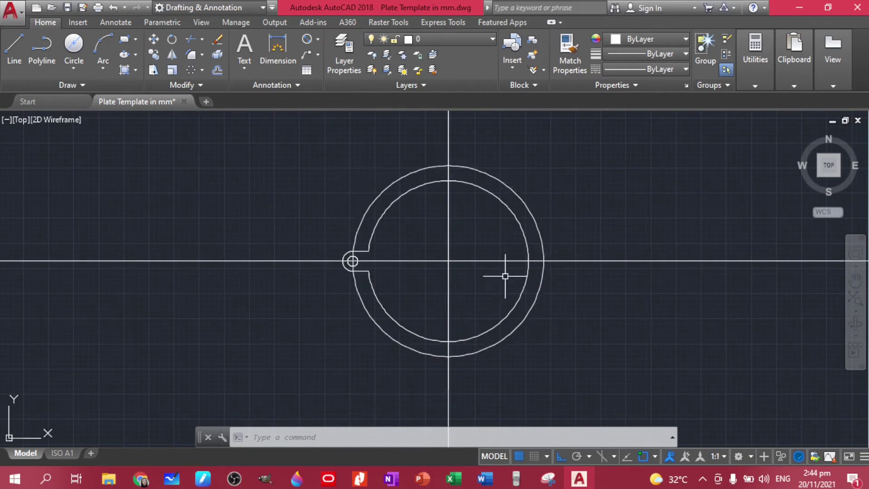
# Check the lobe layout in the Exercise 13 PDF, then in AutoCAD polar-array the lobe and its hole about the circles' centre with 12 items
pyautogui.moveTo(362, 481)
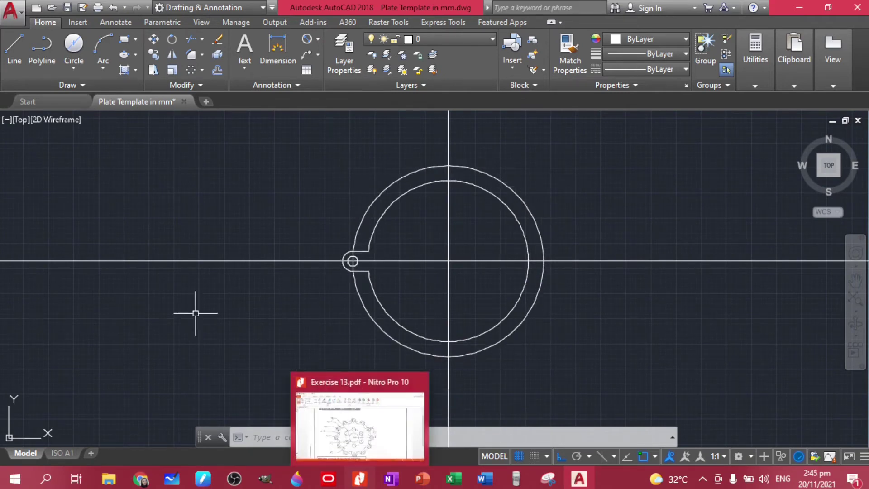
pyautogui.click(364, 451)
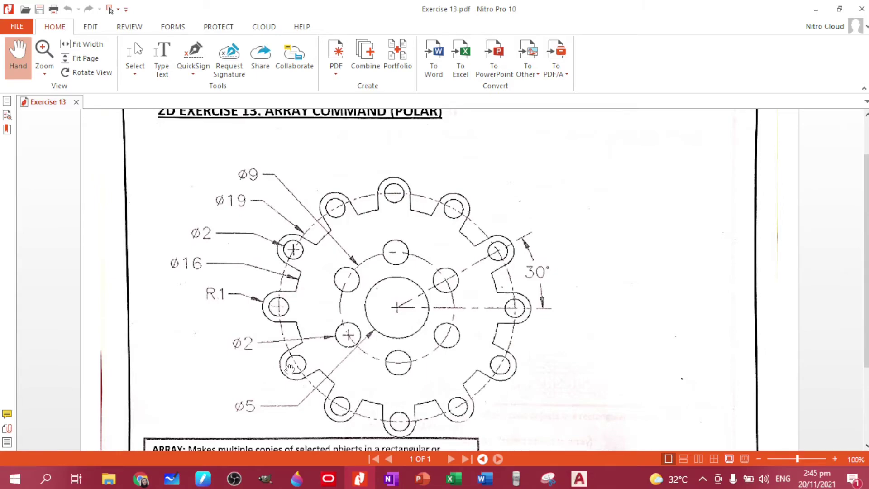
pyautogui.click(580, 479)
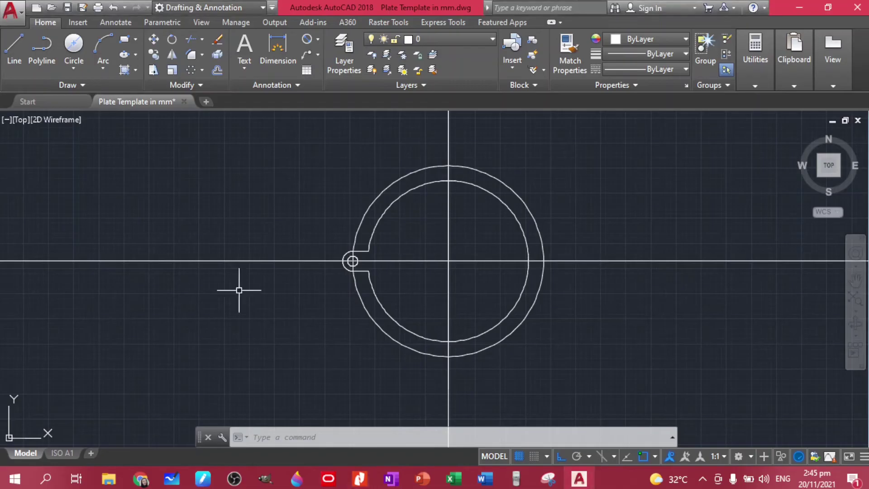
pyautogui.scroll(4, 326, 282)
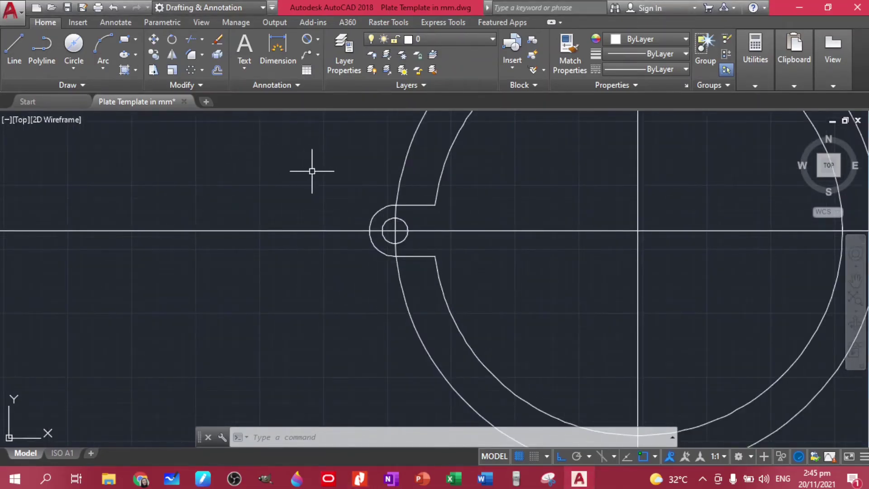
pyautogui.click(345, 179)
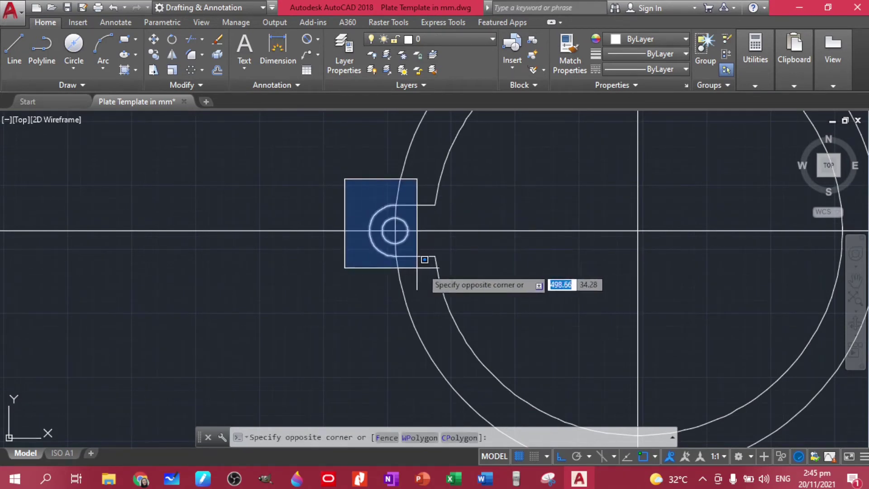
pyautogui.click(453, 271)
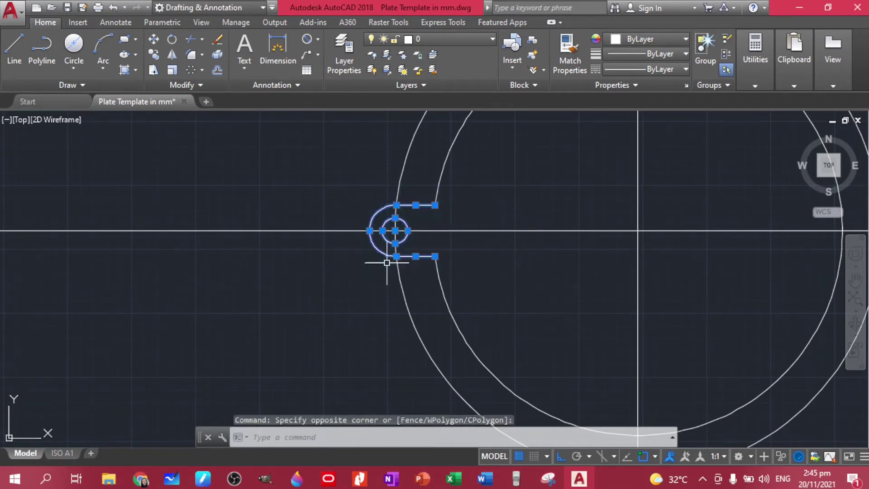
pyautogui.click(203, 71)
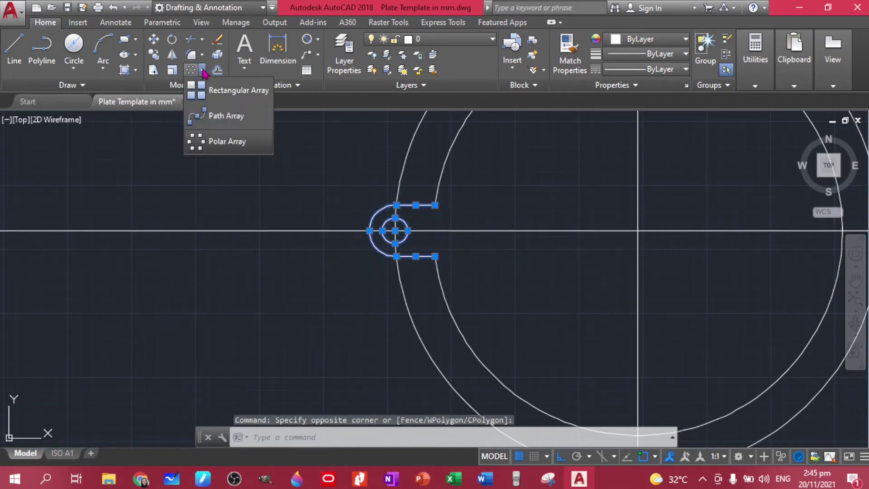
pyautogui.click(209, 146)
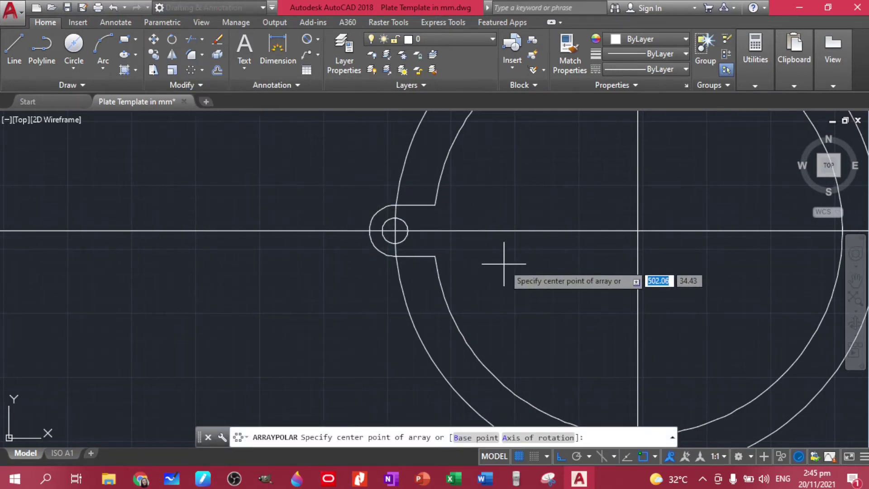
pyautogui.moveTo(533, 256); pyautogui.dragTo(355, 277, button='middle')
pyautogui.scroll(-2, 425, 252)
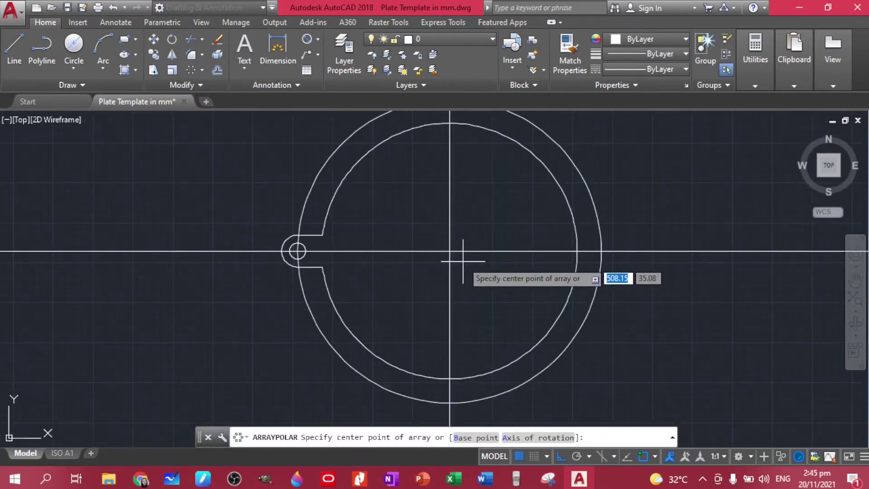
pyautogui.click(450, 252)
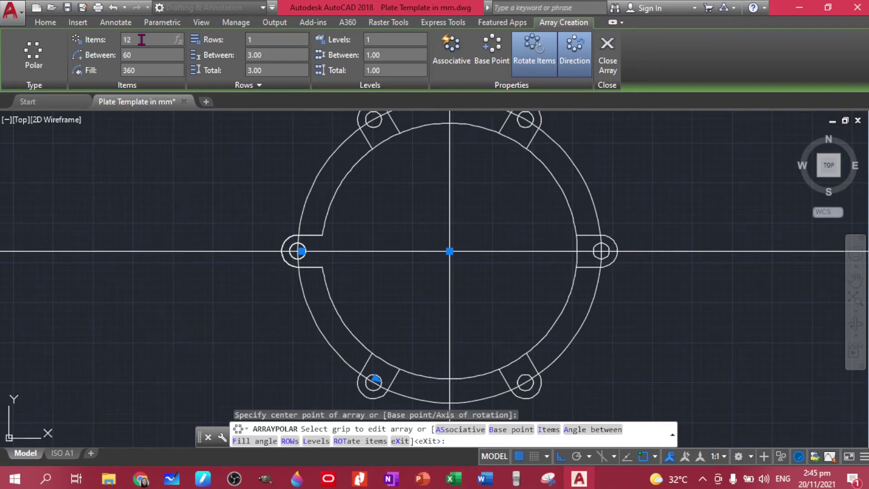
pyautogui.press('Return')
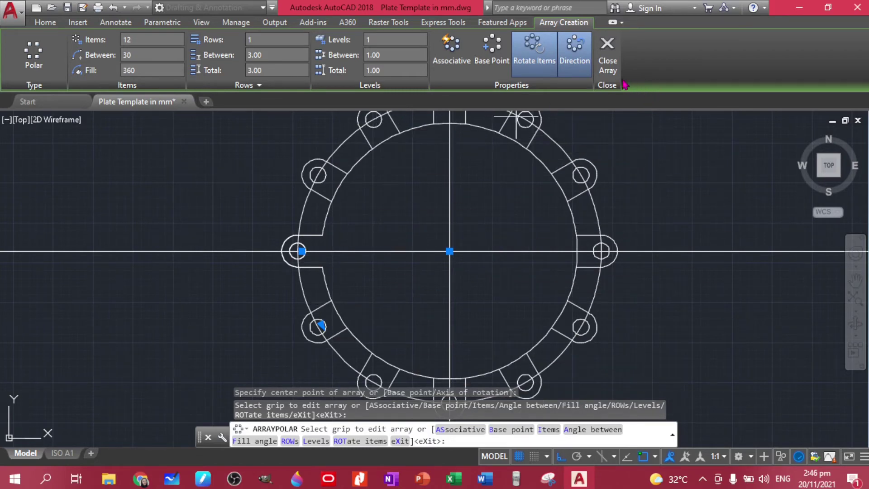
pyautogui.click(610, 49)
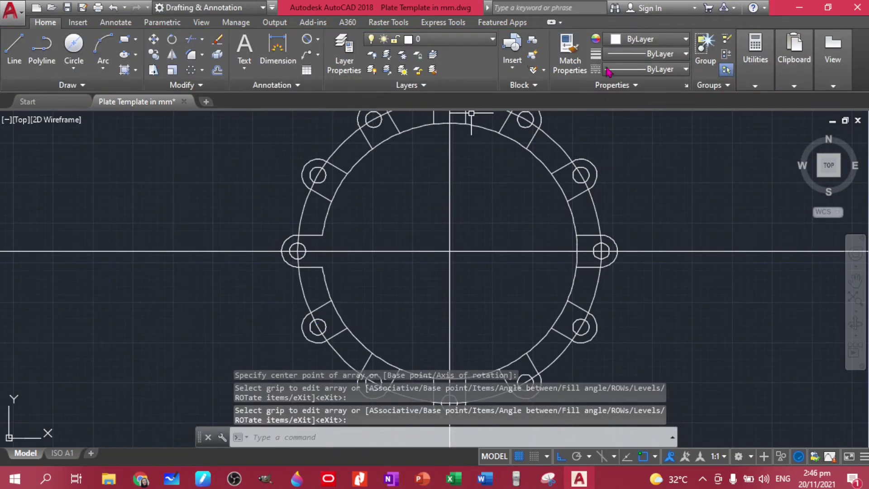
# Trim the 16 mm circle's segments between the side lines of every arrayed lobe all around the plate
pyautogui.scroll(-3, 357, 255)
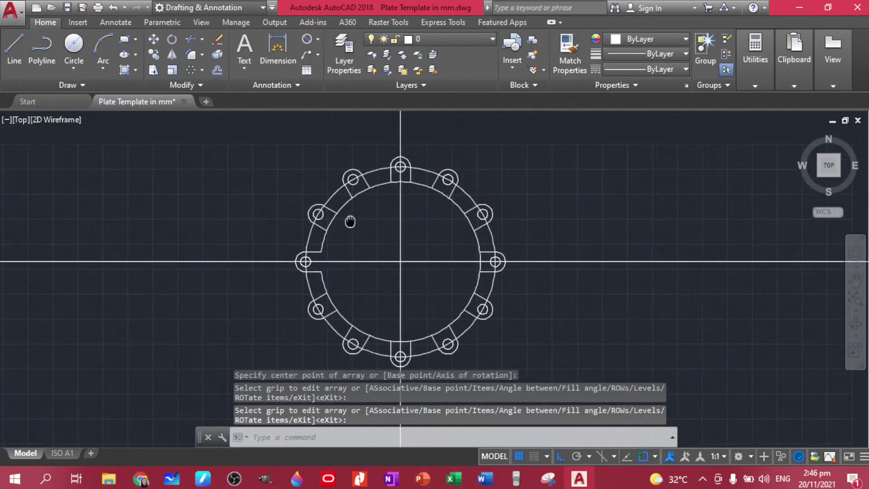
pyautogui.scroll(4, 330, 223)
pyautogui.scroll(-2, 295, 242)
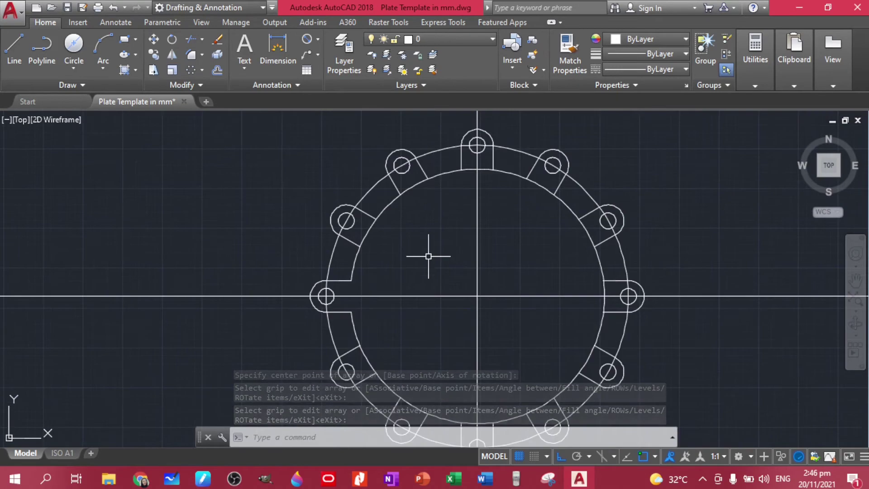
pyautogui.write('tr')
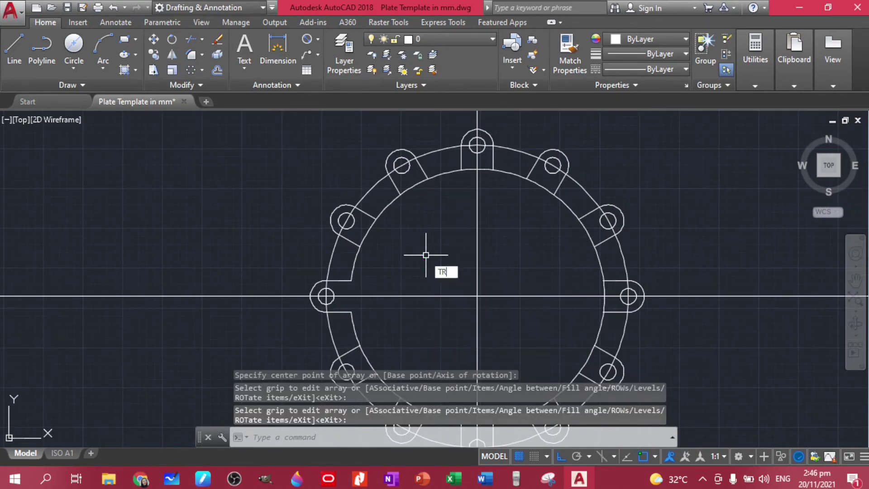
pyautogui.press('Return')
pyautogui.click(369, 234)
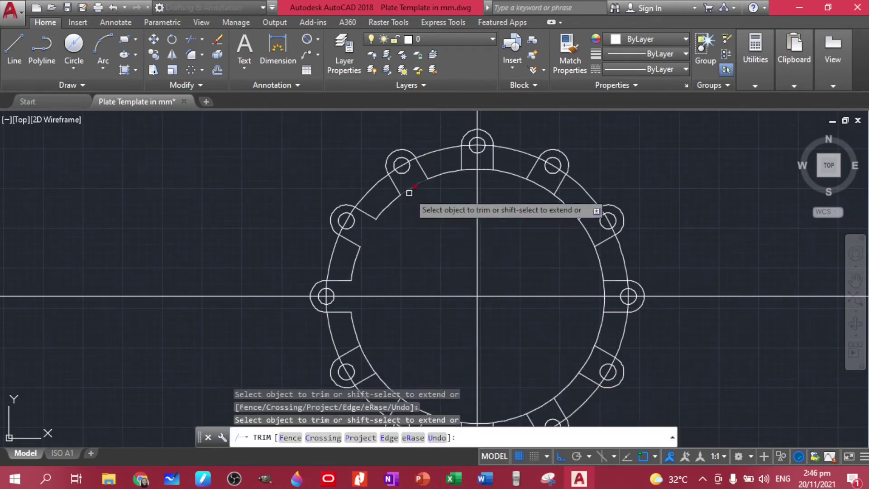
pyautogui.click(422, 181)
pyautogui.click(414, 188)
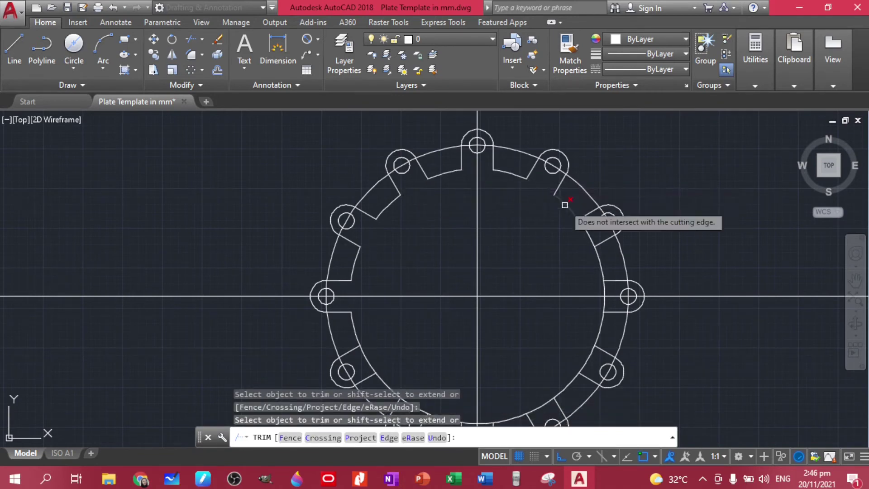
pyautogui.click(593, 243)
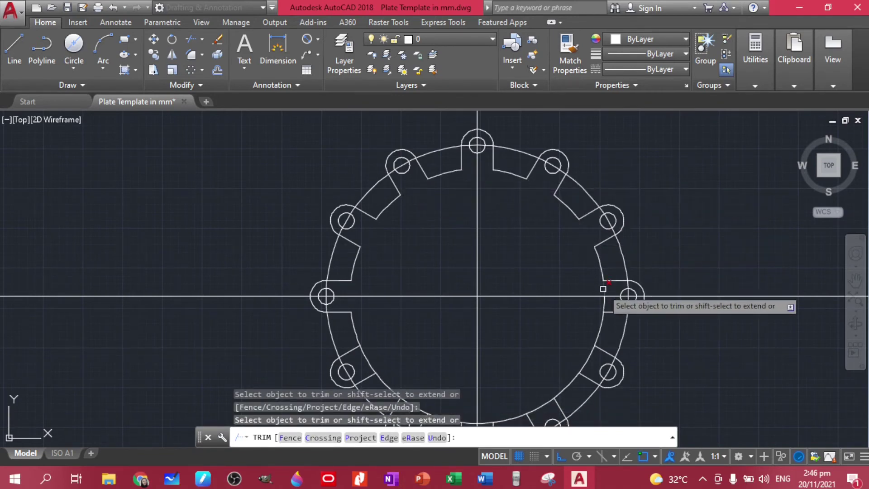
pyautogui.click(549, 399)
pyautogui.moveTo(495, 355); pyautogui.dragTo(495, 191, button='middle')
pyautogui.scroll(2, 484, 285)
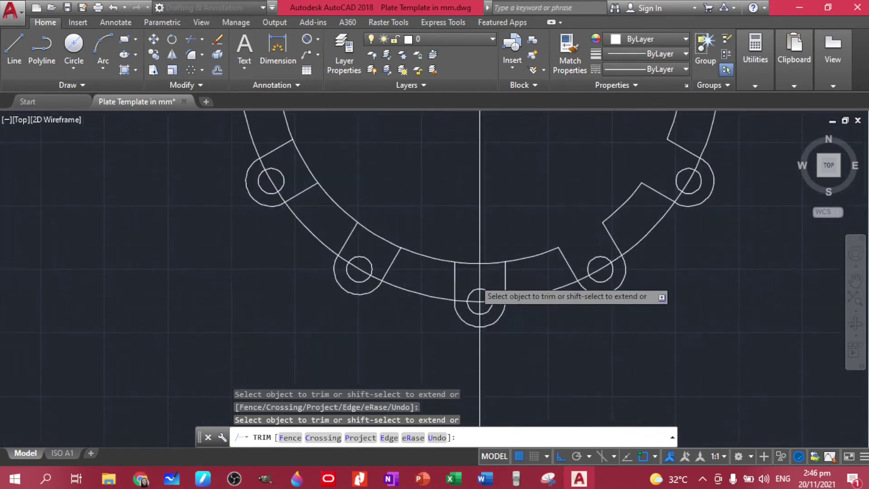
pyautogui.click(498, 261)
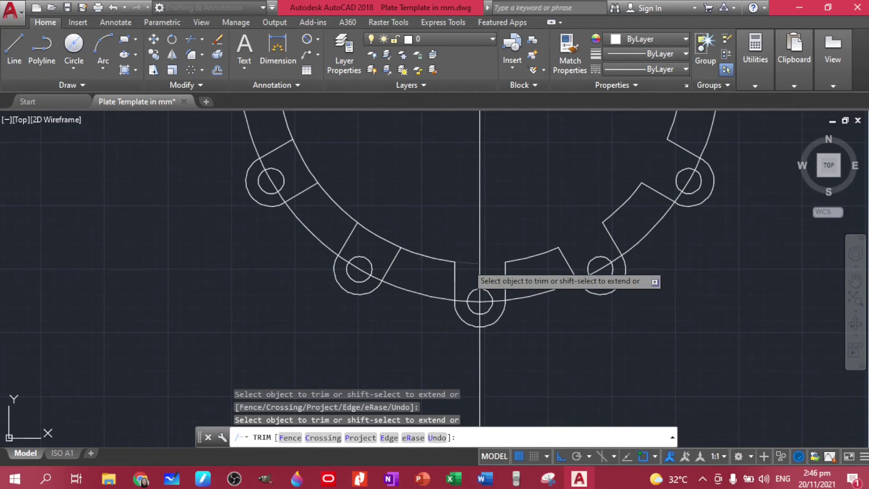
pyautogui.scroll(-4, 342, 175)
pyautogui.moveTo(349, 143); pyautogui.dragTo(360, 355, button='middle')
pyautogui.press('Escape')
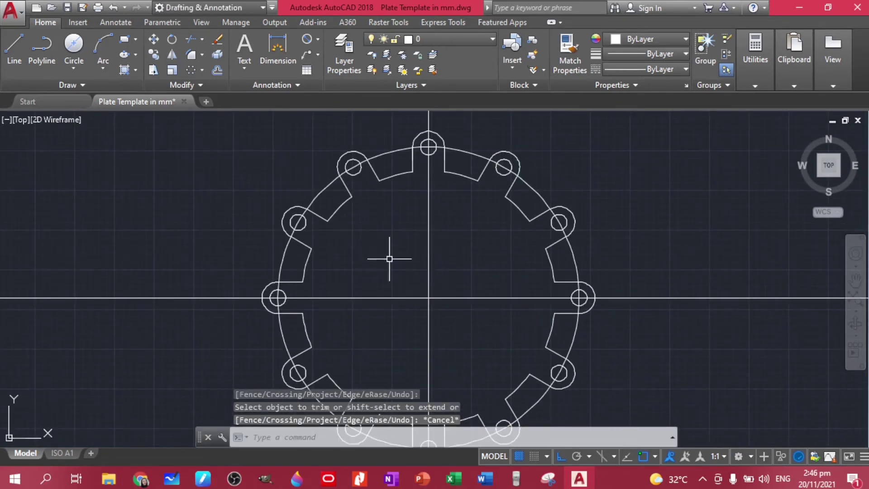
# Check the inner circle sizes in the Exercise 13 PDF, then in AutoCAD draw a 5 mm diameter circle at the plate's centre
pyautogui.moveTo(488, 252); pyautogui.dragTo(488, 218, button='middle')
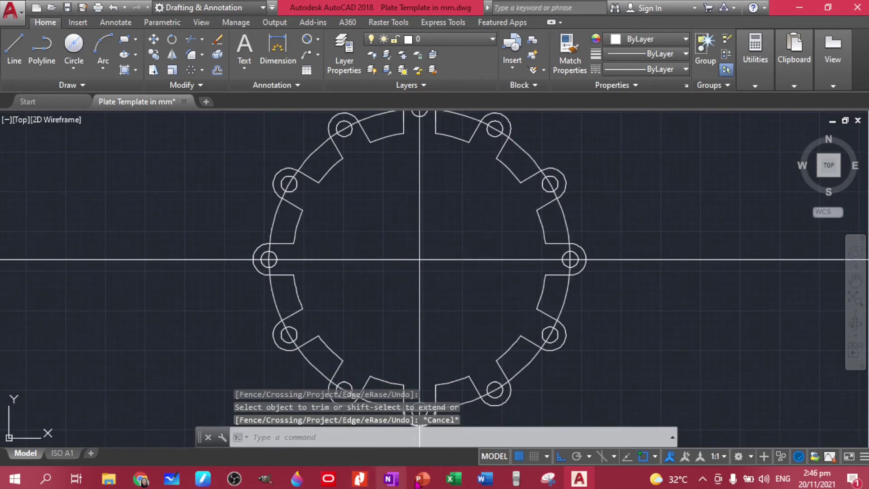
pyautogui.click(359, 478)
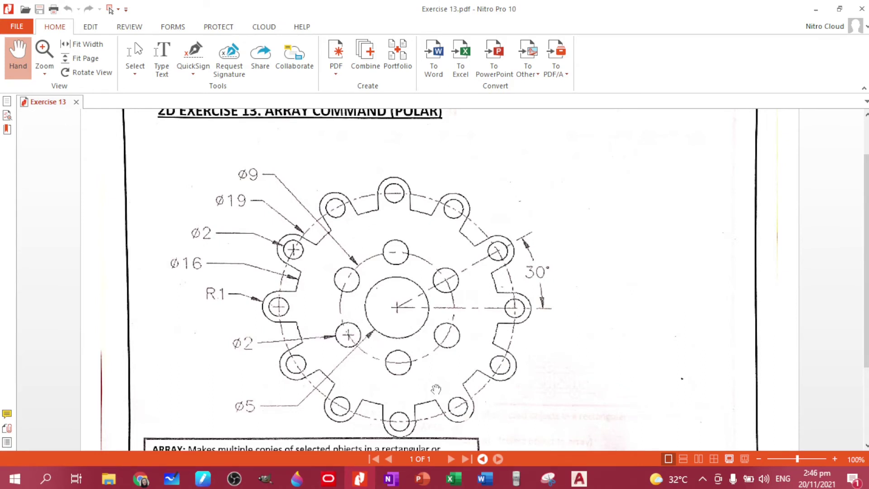
pyautogui.click(579, 479)
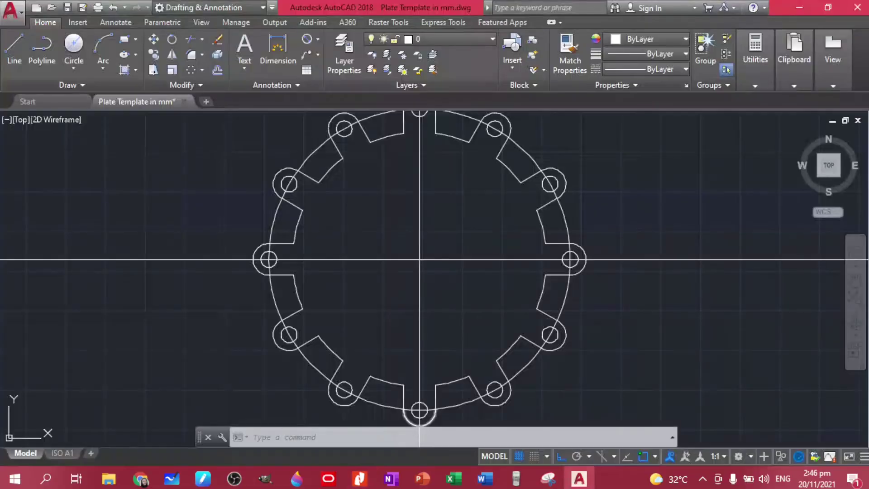
pyautogui.click(73, 67)
pyautogui.click(101, 117)
pyautogui.click(419, 259)
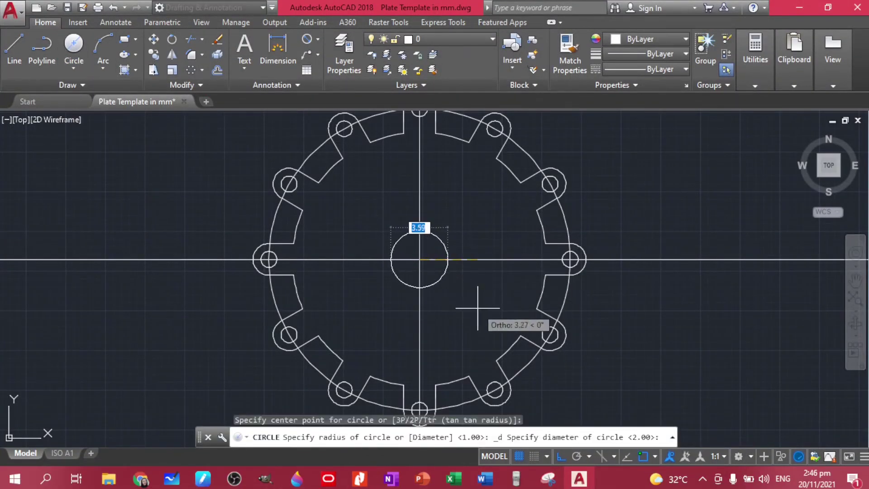
pyautogui.write('5')
pyautogui.press('Return')
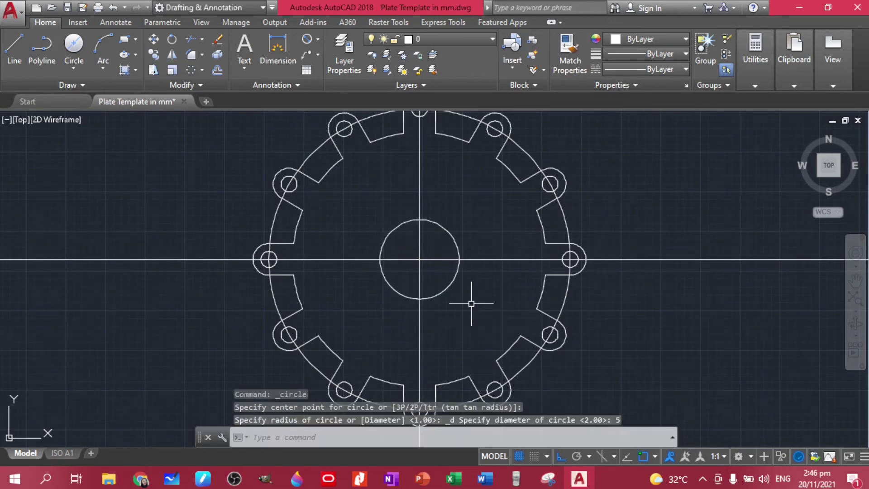
# Draw a 9 mm diameter circle concentric with the 5 mm circle at the plate's centre
pyautogui.click(74, 64)
pyautogui.click(106, 117)
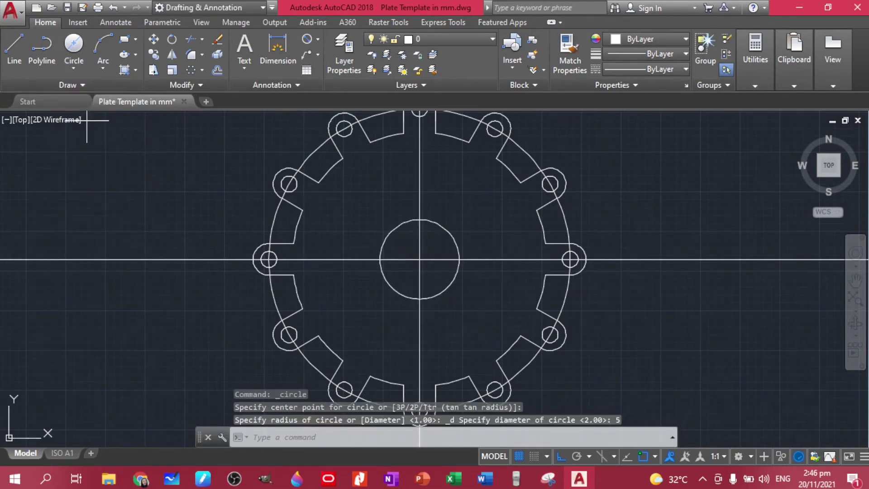
pyautogui.click(419, 259)
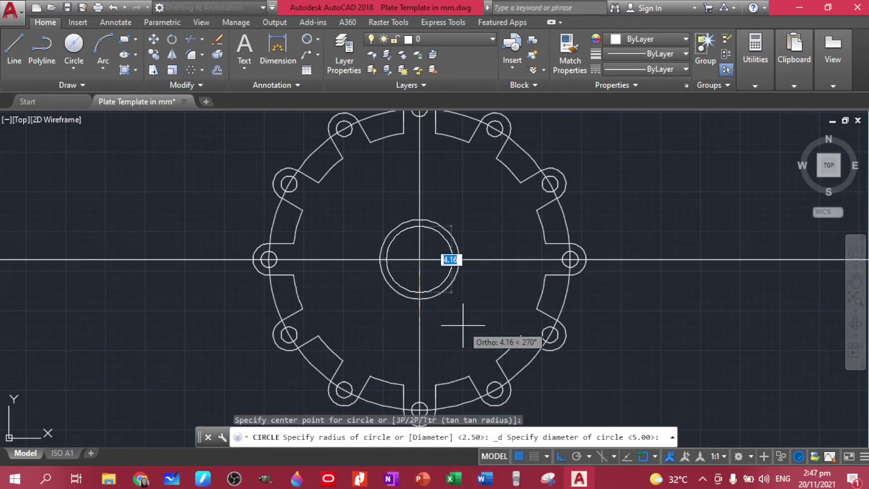
pyautogui.write('9')
pyautogui.press('Return')
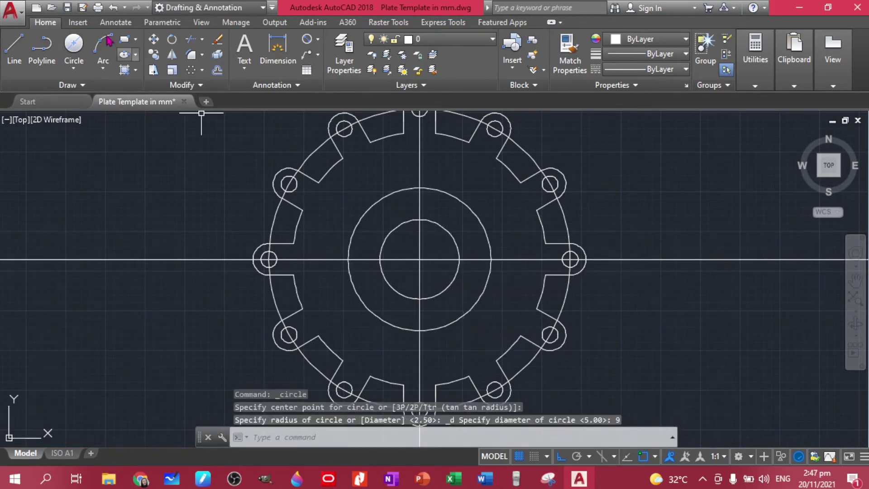
# Draw a 2 mm diameter circle in the empty space to the left of the plate
pyautogui.click(76, 65)
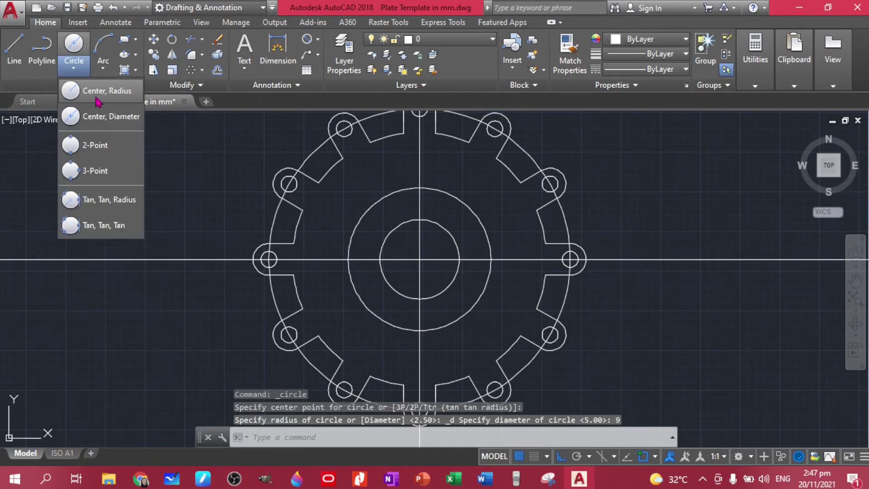
pyautogui.click(92, 118)
pyautogui.click(126, 194)
pyautogui.write('2')
pyautogui.press('Return')
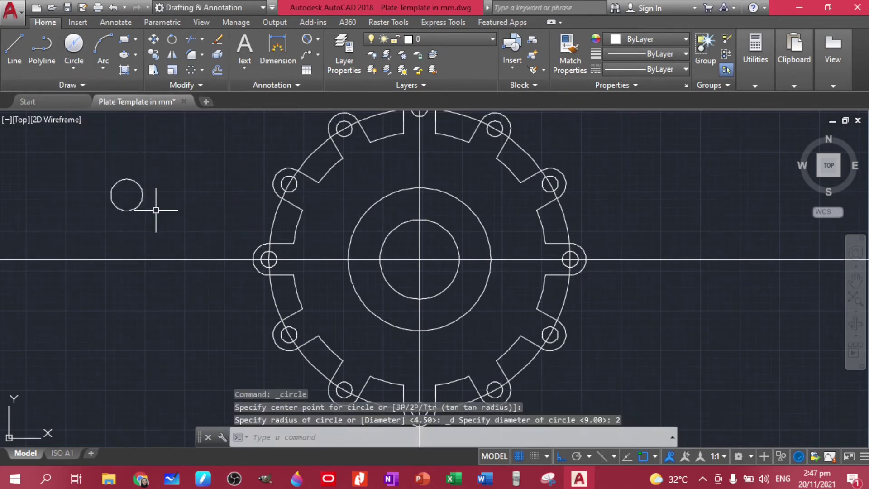
pyautogui.moveTo(160, 211); pyautogui.dragTo(129, 204)
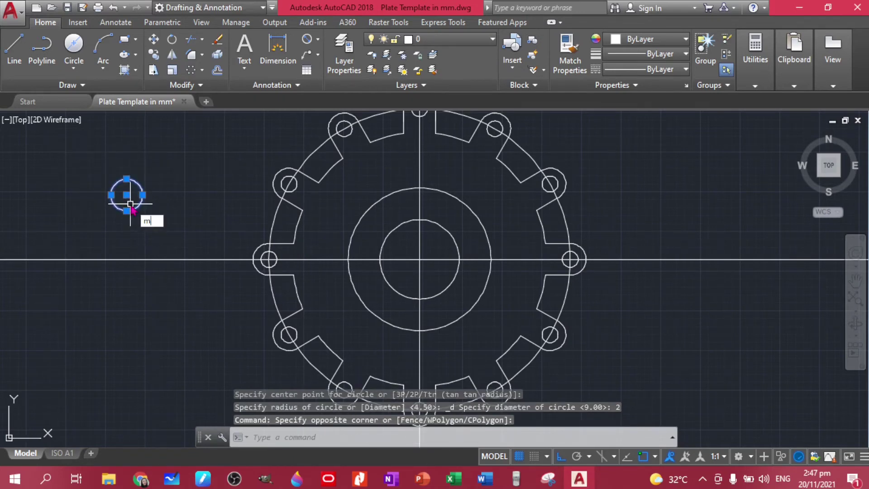
pyautogui.write('m')
pyautogui.press('Return')
pyautogui.click(580, 457)
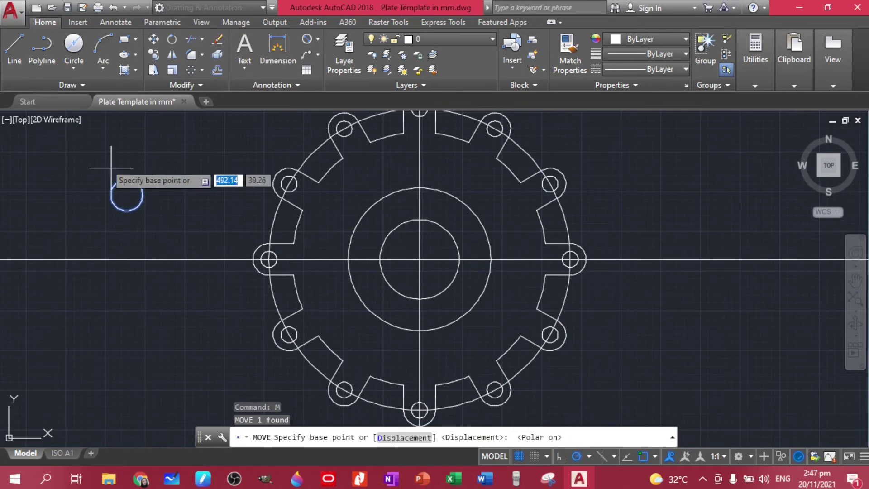
pyautogui.click(127, 194)
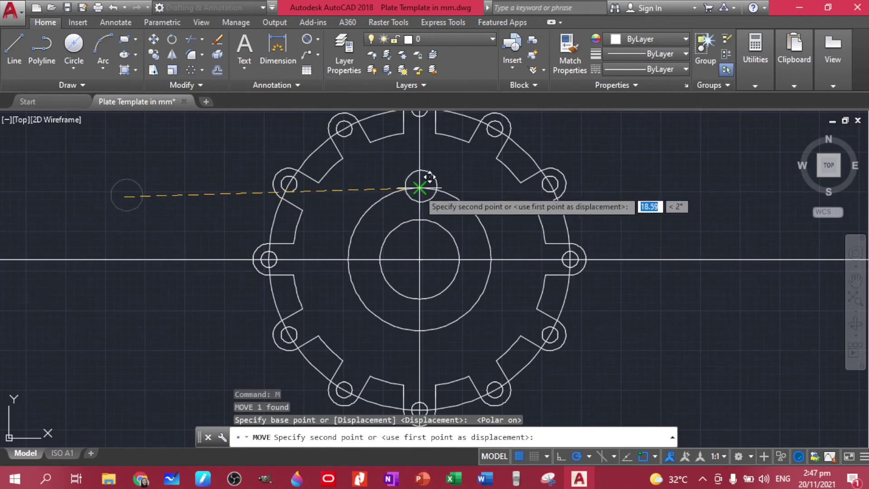
pyautogui.press('Escape')
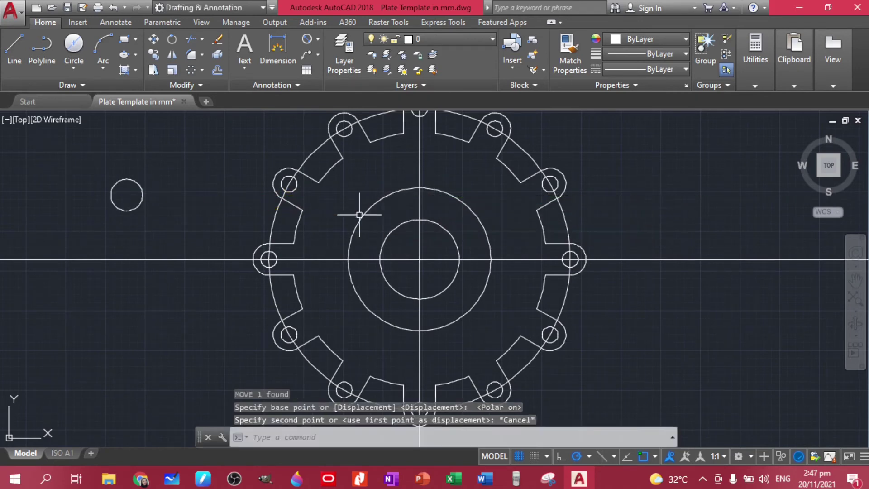
pyautogui.press('Escape')
# Move the loose 2 mm circle by its centre to the upper intersection of the 9 mm circle and the vertical construction line
pyautogui.click(174, 222)
pyautogui.click(86, 177)
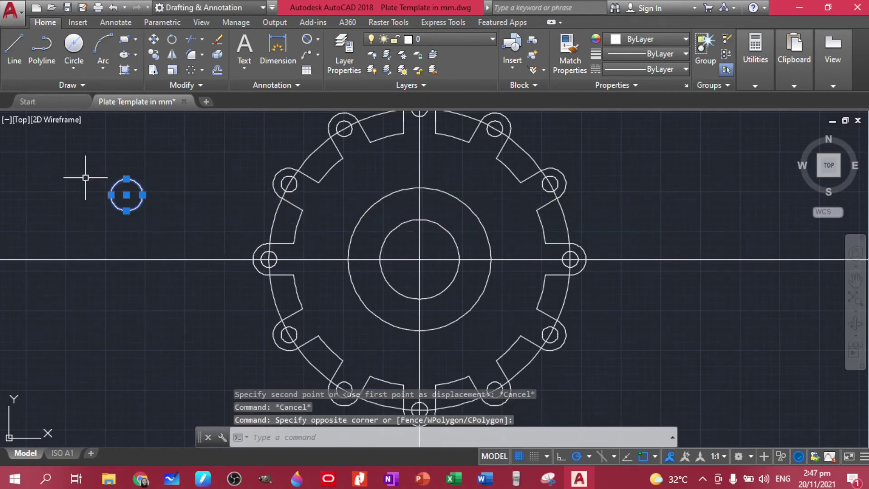
pyautogui.write('m')
pyautogui.press('Return')
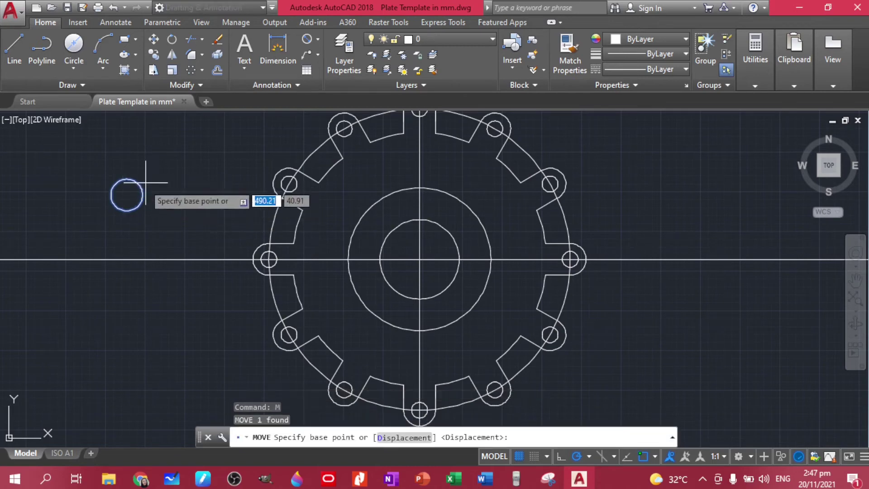
pyautogui.click(126, 194)
pyautogui.click(421, 185)
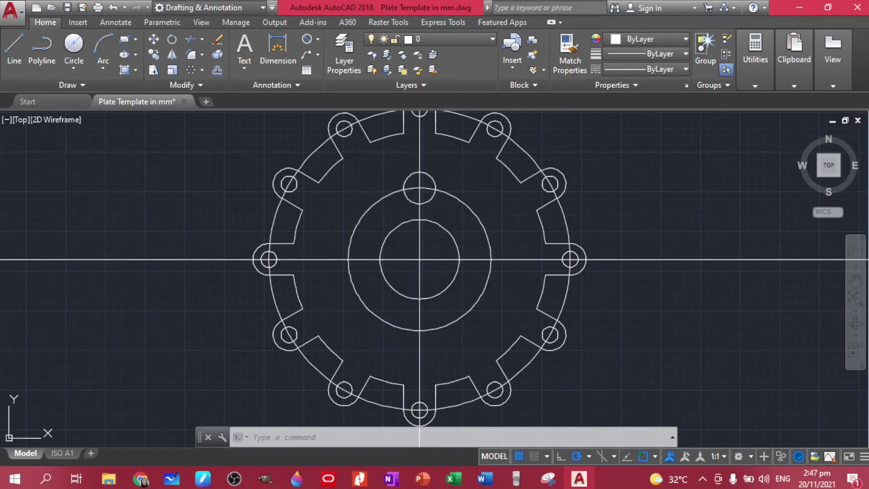
# Polar-array the 2 mm hole about the plate's centre with 6 items over 360°, checking the hole layout against the Exercise 13 PDF
pyautogui.click(432, 197)
pyautogui.click(202, 71)
pyautogui.click(212, 143)
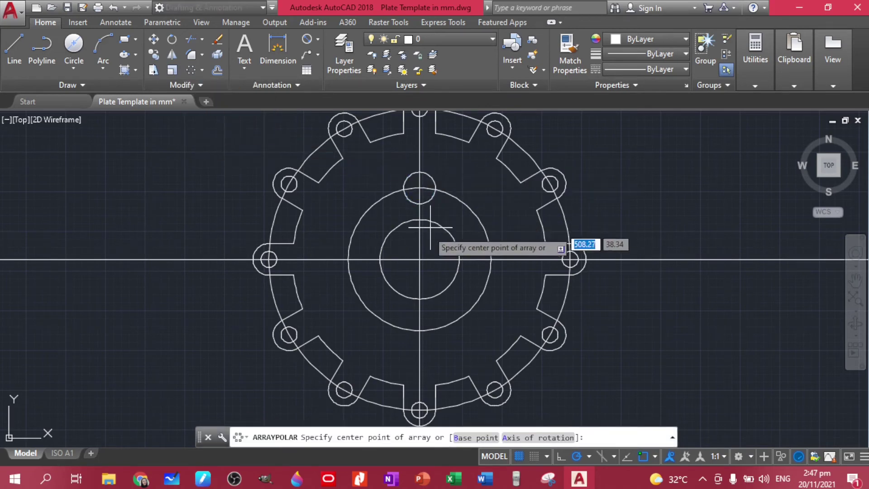
pyautogui.click(420, 259)
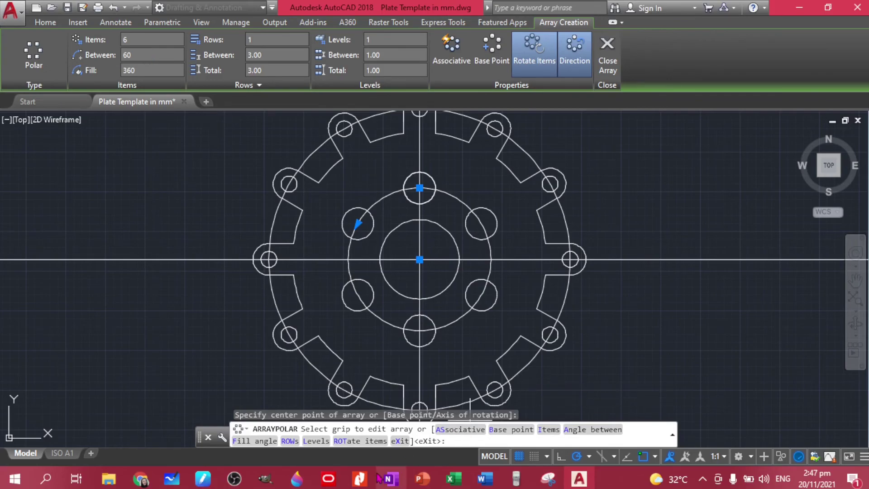
pyautogui.hotkey('alt', 'Tab')
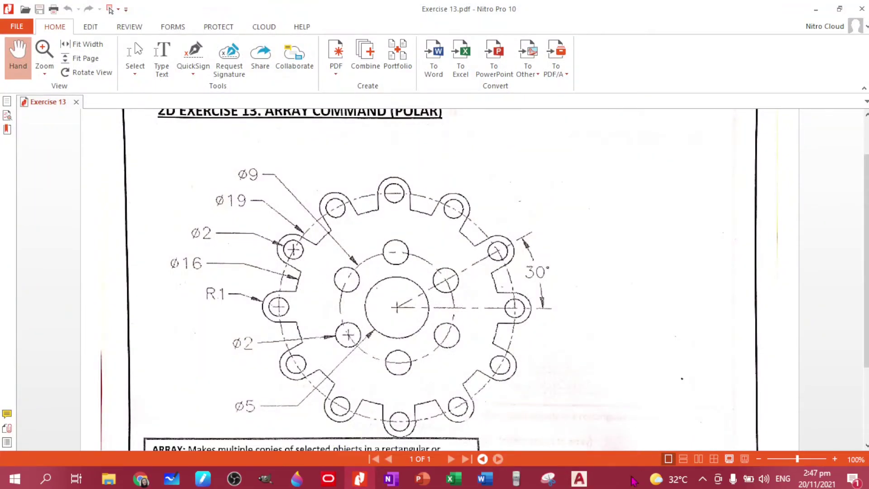
pyautogui.click(577, 481)
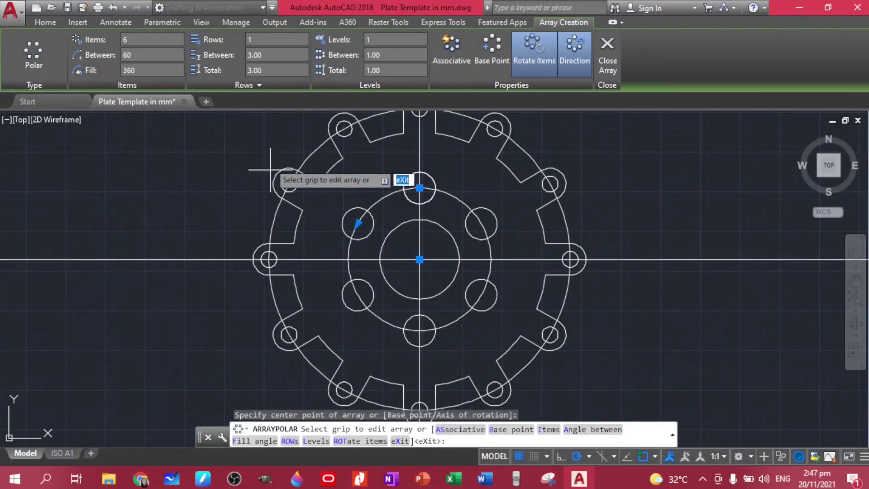
pyautogui.click(607, 52)
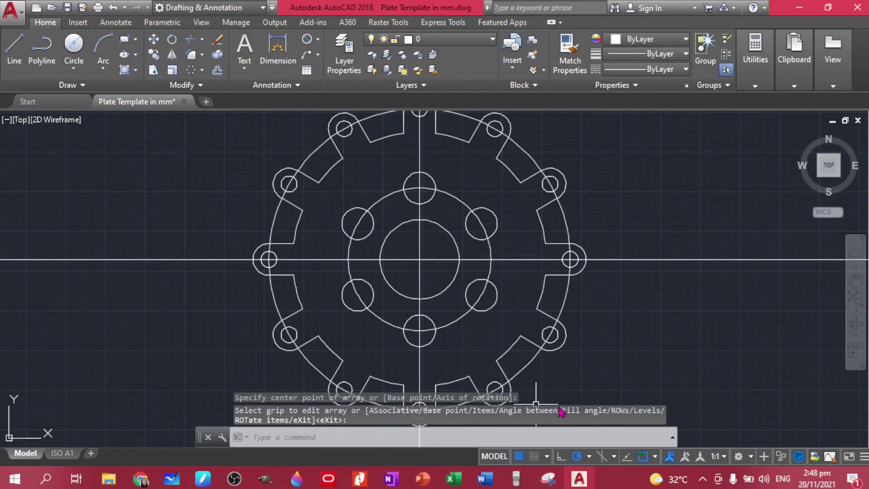
# Check the 30° line in the Exercise 13 PDF, then in AutoCAD draw it from the plate's centre to the upper-right lobe hole's centre
pyautogui.click(360, 479)
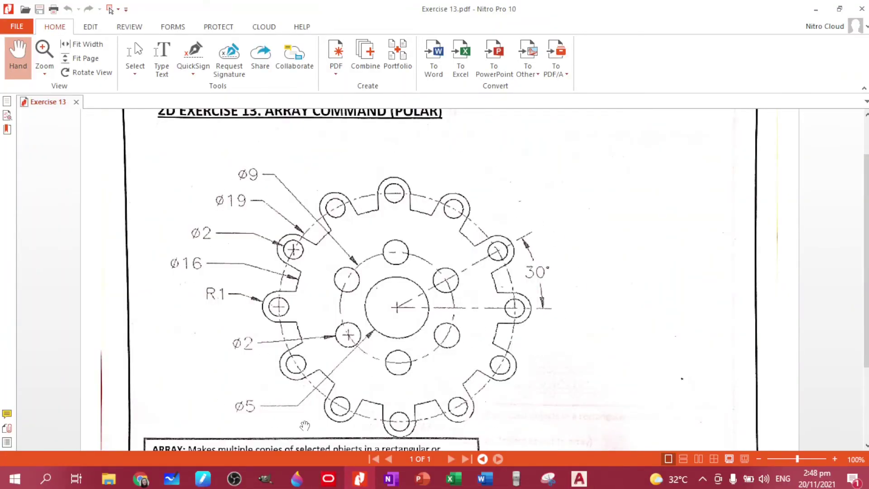
pyautogui.click(577, 479)
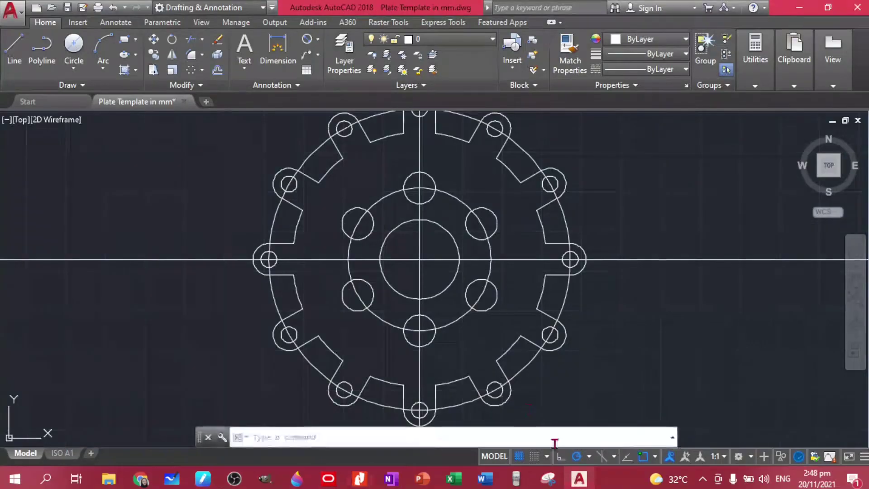
pyautogui.moveTo(525, 231)
pyautogui.mouseDown(button='middle')
pyautogui.moveTo(533, 252)
pyautogui.moveTo(413, 272)
pyautogui.mouseUp(button='middle')
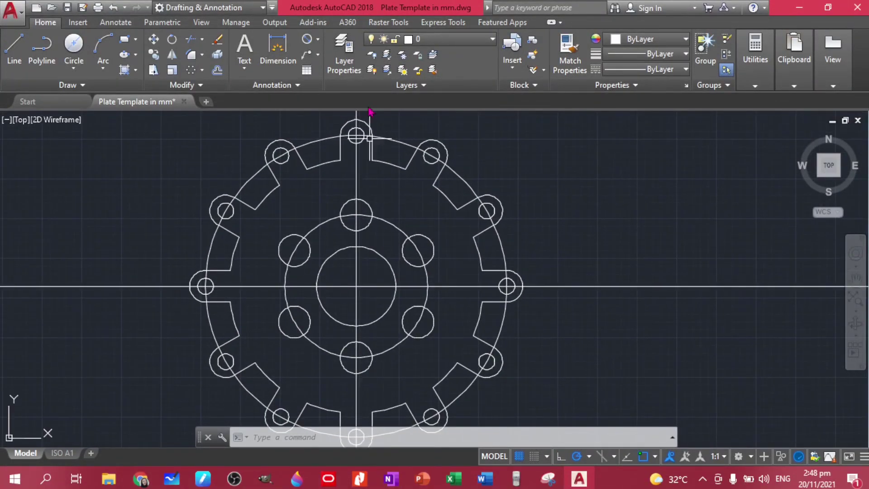
pyautogui.click(14, 48)
pyautogui.press('F8')
pyautogui.press('F10')
pyautogui.click(356, 286)
pyautogui.click(477, 221)
pyautogui.press('Escape')
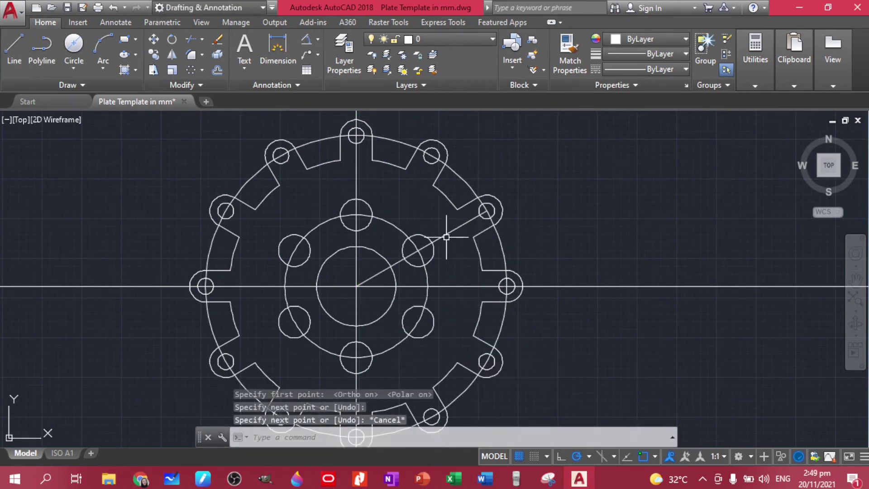
pyautogui.click(446, 234)
pyautogui.click(486, 211)
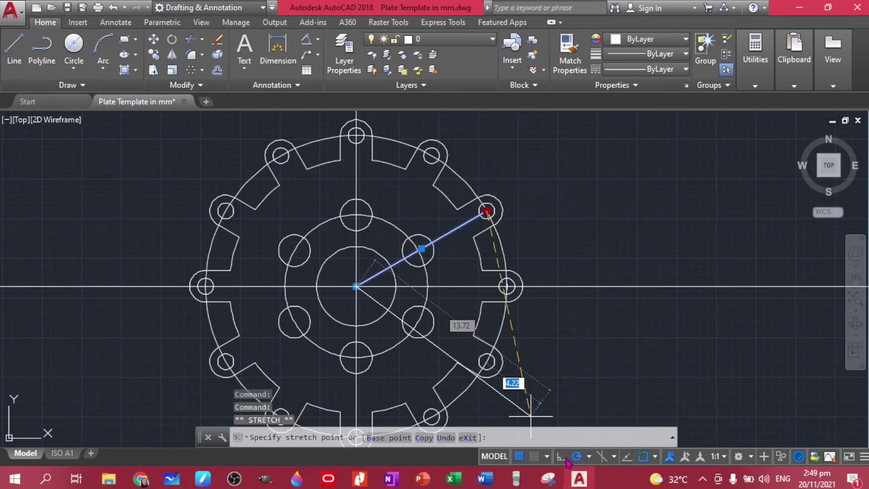
pyautogui.press('F8')
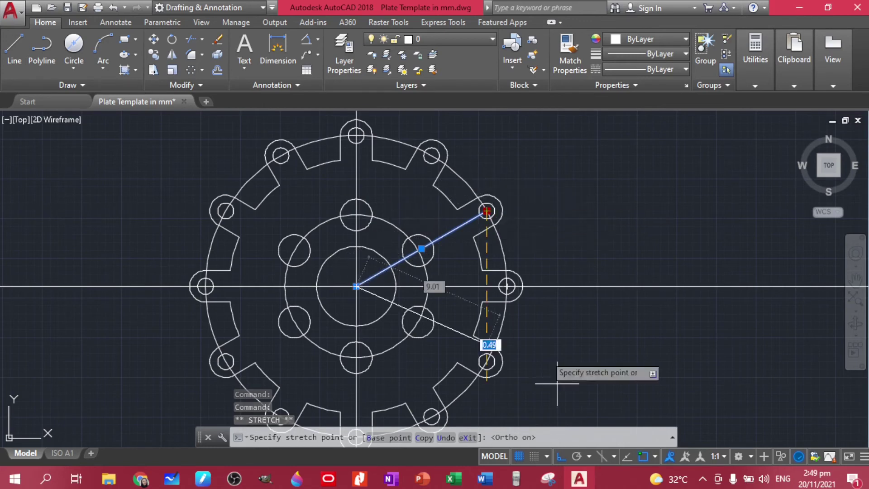
pyautogui.click(560, 456)
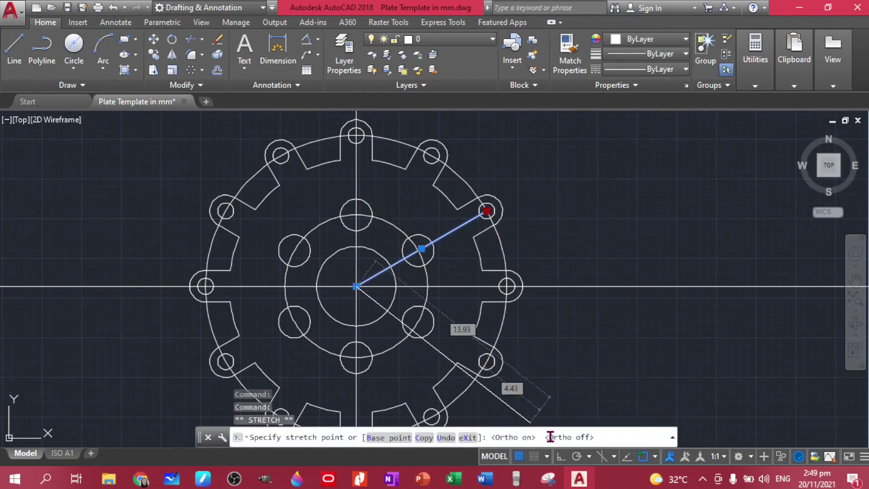
pyautogui.press('Escape')
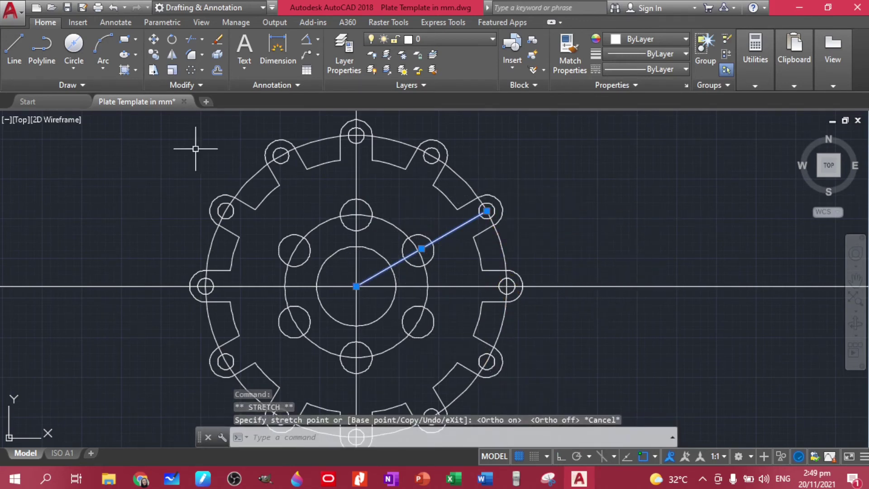
# Try to draw a horizontal line with Ortho on from the plate's centre to the centre of the rightmost lobe's hole
pyautogui.click(14, 46)
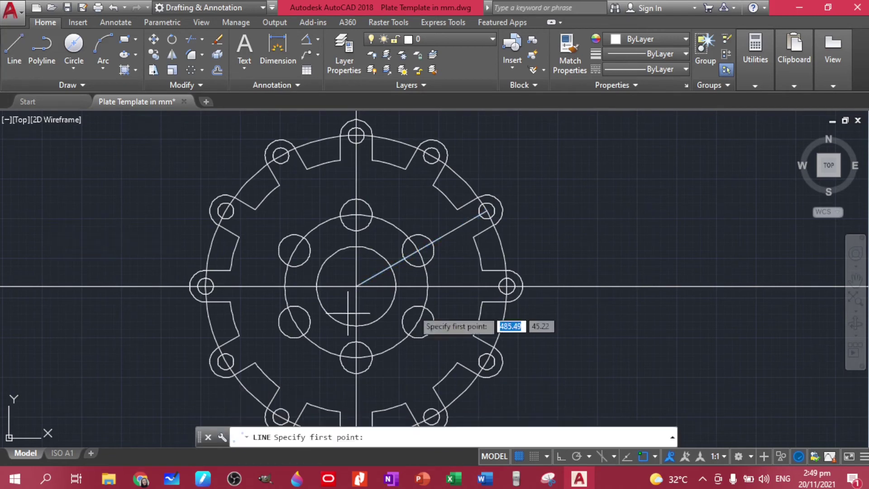
pyautogui.click(418, 250)
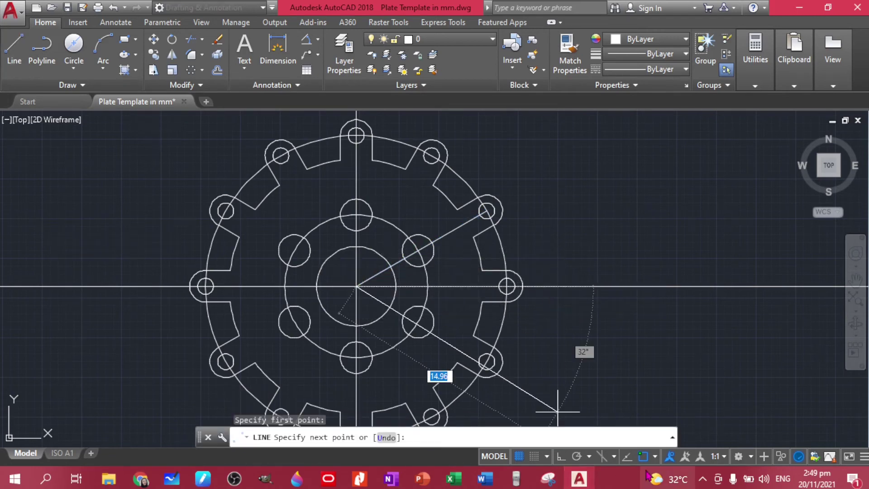
pyautogui.click(561, 456)
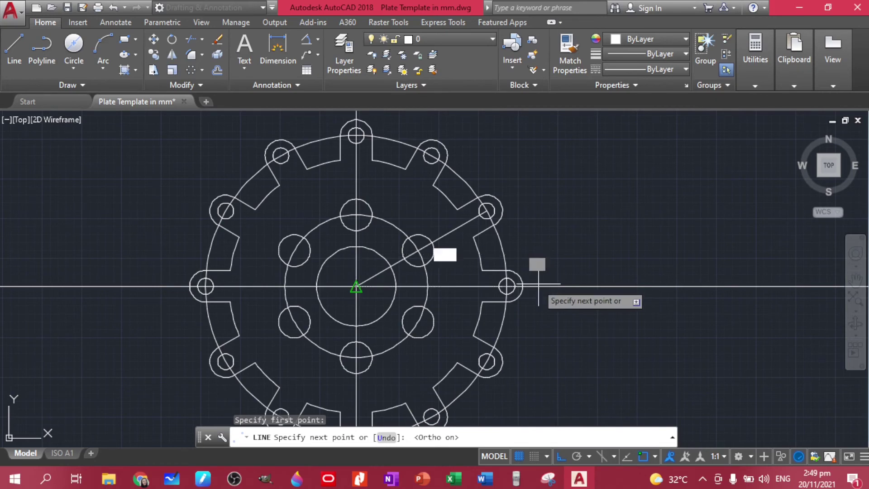
pyautogui.click(508, 286)
pyautogui.press('Escape')
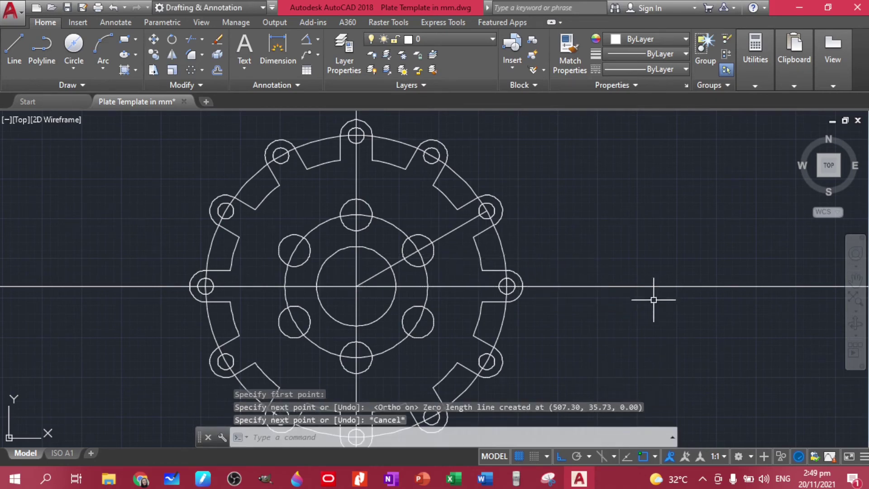
# Delete the long horizontal construction line through the plate's centre
pyautogui.click(656, 294)
pyautogui.press('Delete')
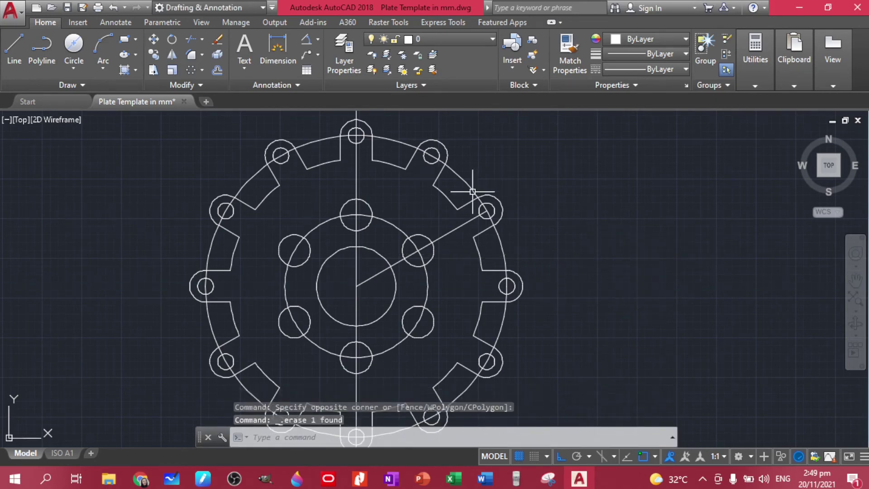
# Undo the last erase and draw a horizontal line from the plate's centre to the centre of the rightmost lobe's hole
pyautogui.hotkey('ctrl', 'z')
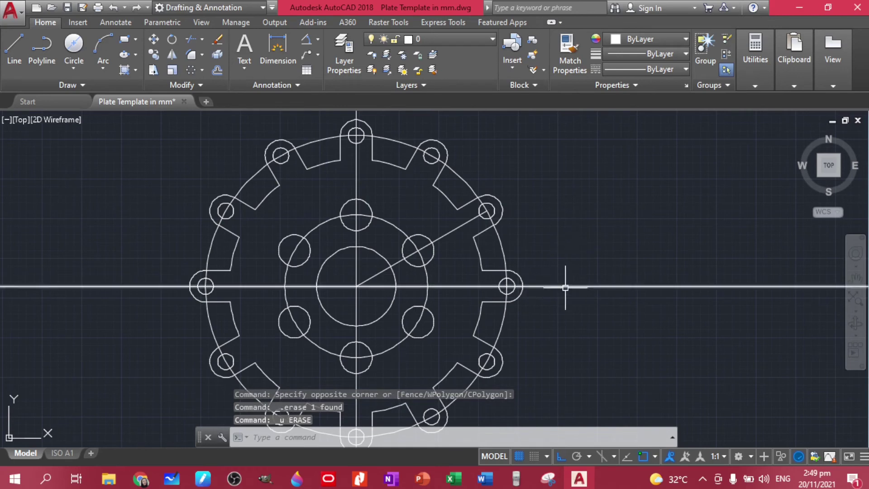
pyautogui.click(14, 50)
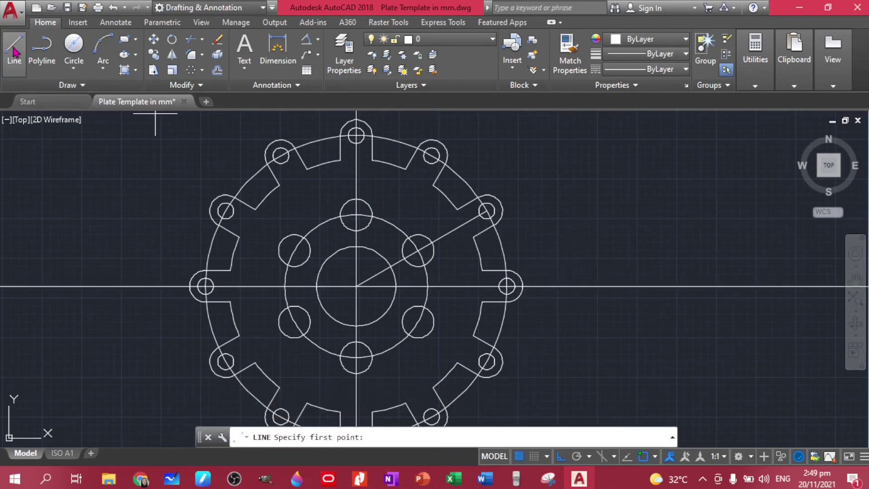
pyautogui.click(356, 286)
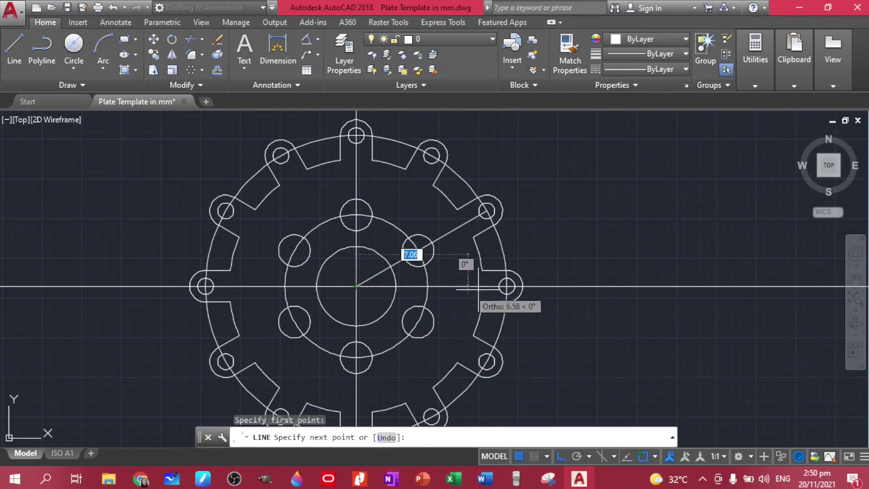
pyautogui.click(506, 286)
pyautogui.press('Escape')
# Delete the long horizontal and vertical construction lines through the plate's centre
pyautogui.click(689, 342)
pyautogui.click(640, 219)
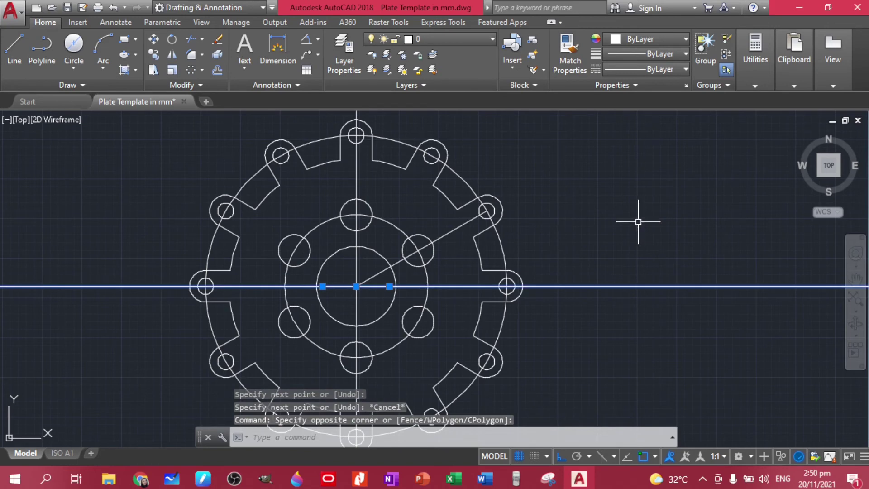
pyautogui.press('Delete')
pyautogui.click(354, 164)
pyautogui.press('Delete')
# Stretch the outer end of the inclined centre line beyond the upper-right lobe along its own direction with polar tracking
pyautogui.click(451, 229)
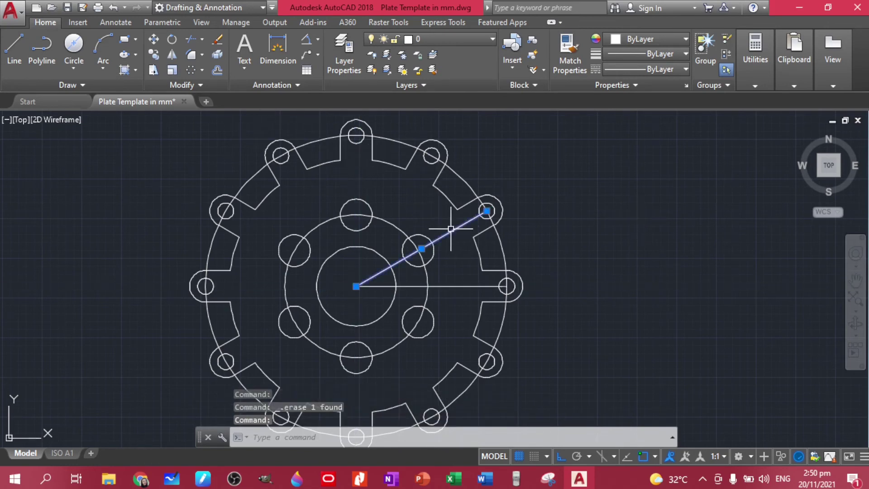
pyautogui.click(487, 210)
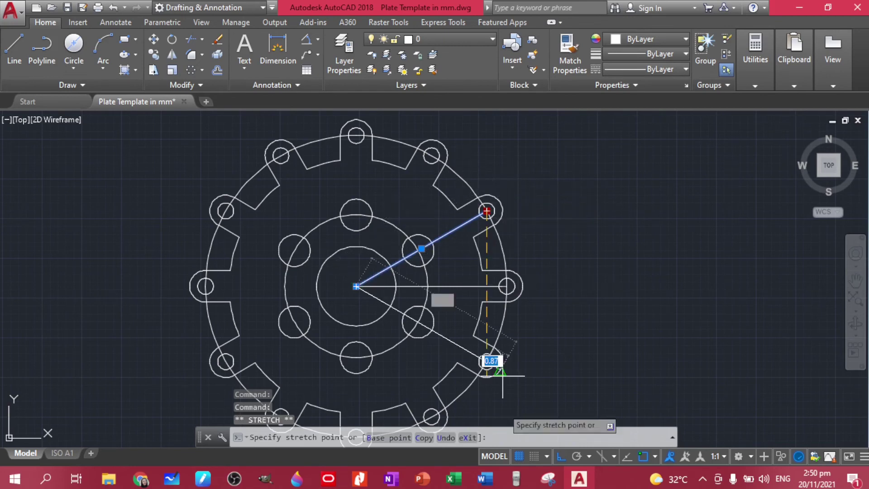
pyautogui.press('F10')
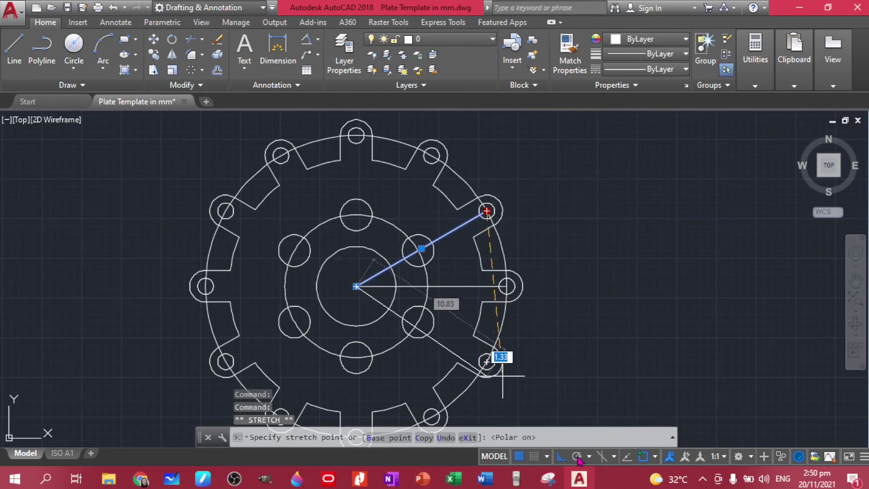
pyautogui.click(542, 177)
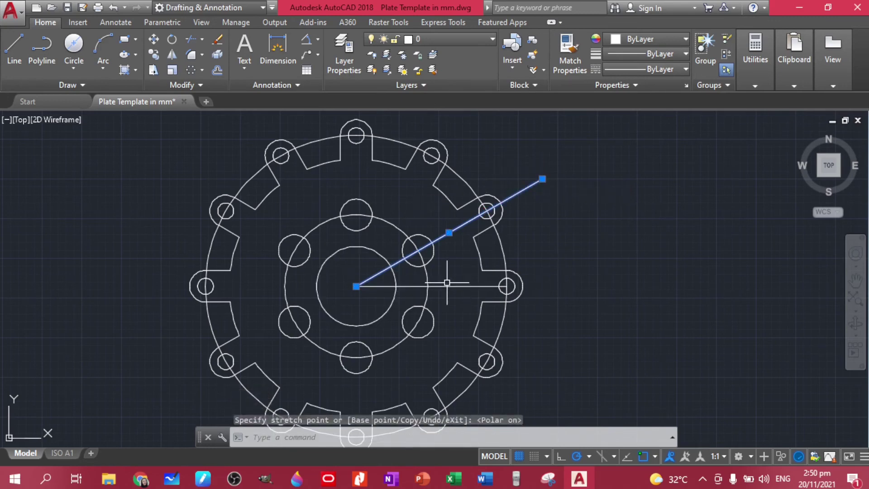
# Stretch the outer end of the horizontal centre line beyond the rightmost lobe with Ortho on
pyautogui.click(507, 285)
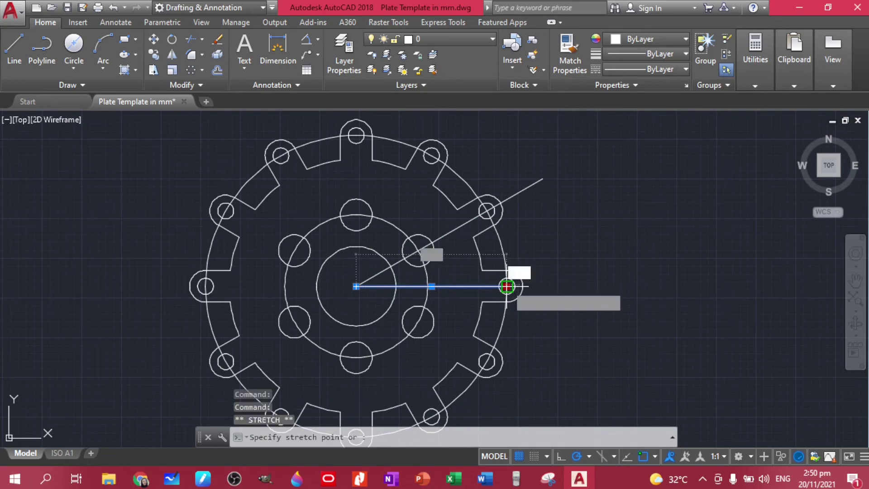
pyautogui.click(507, 286)
pyautogui.click(561, 456)
pyautogui.click(569, 279)
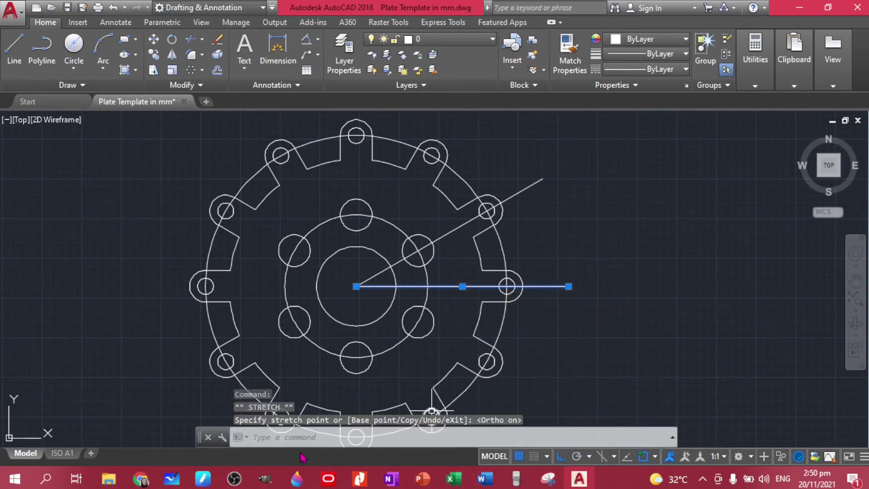
pyautogui.press('Escape')
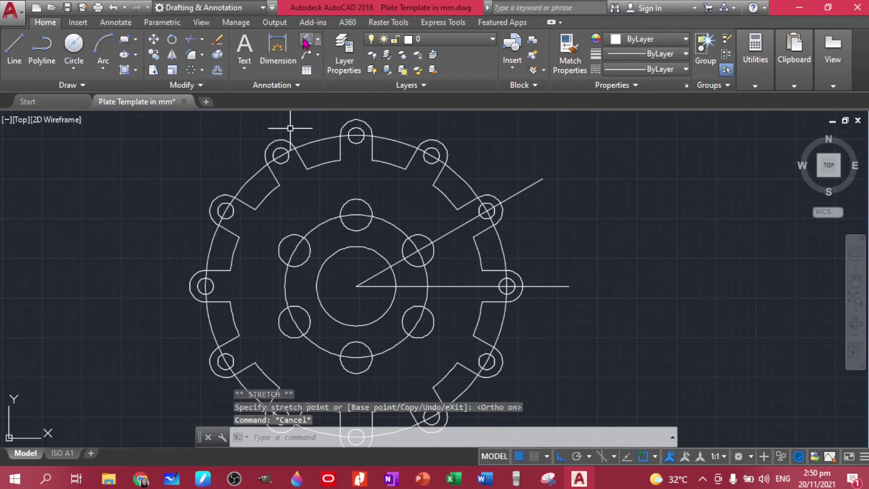
# Add an angular dimension between the horizontal and inclined centre lines, placing its arc outside the lobes
pyautogui.write('dan')
pyautogui.press('Return')
pyautogui.click(549, 286)
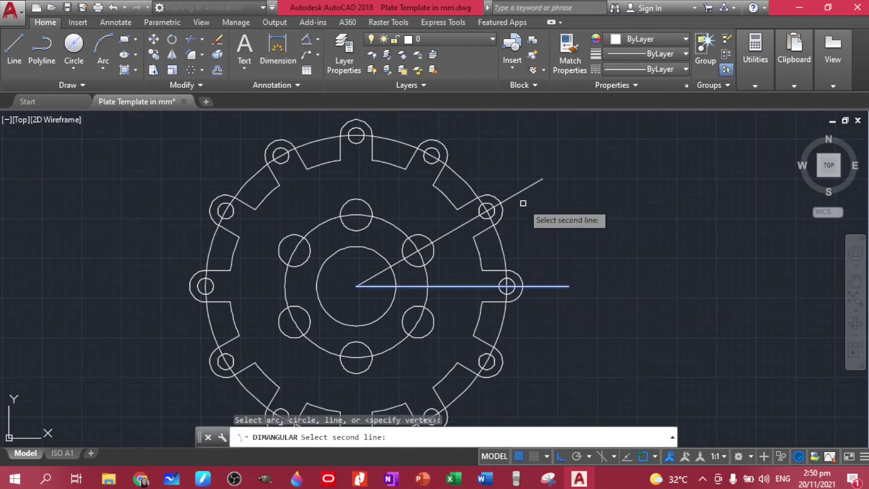
pyautogui.click(519, 193)
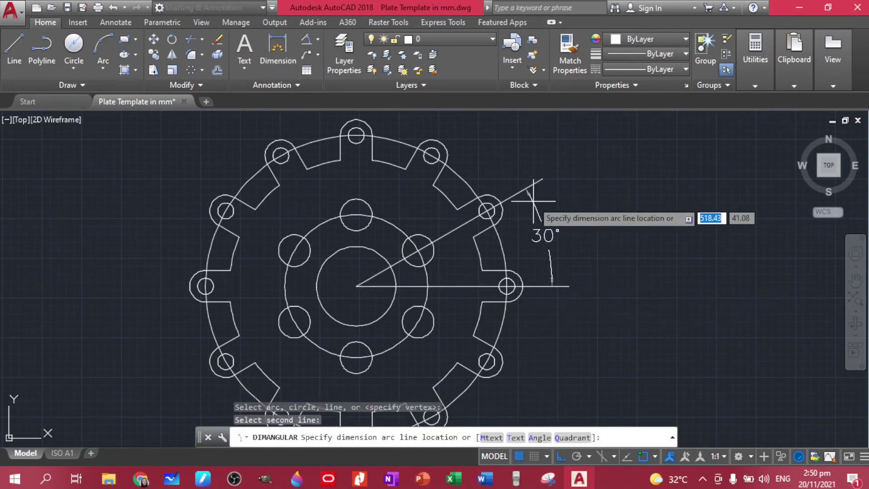
pyautogui.click(534, 200)
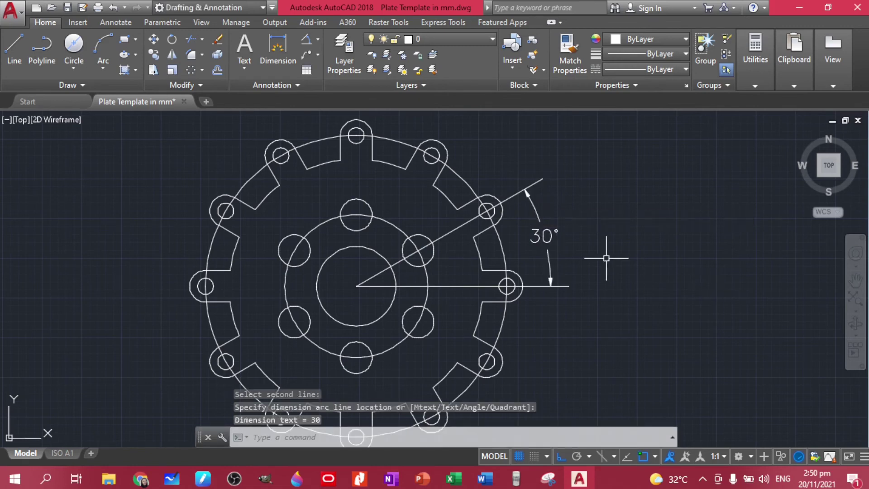
# Check the dashed circles in the Exercise 13 PDF, then in AutoCAD set the outer circle through the lobe holes to linetype JIS_02_1.2
pyautogui.scroll(-3, 607, 278)
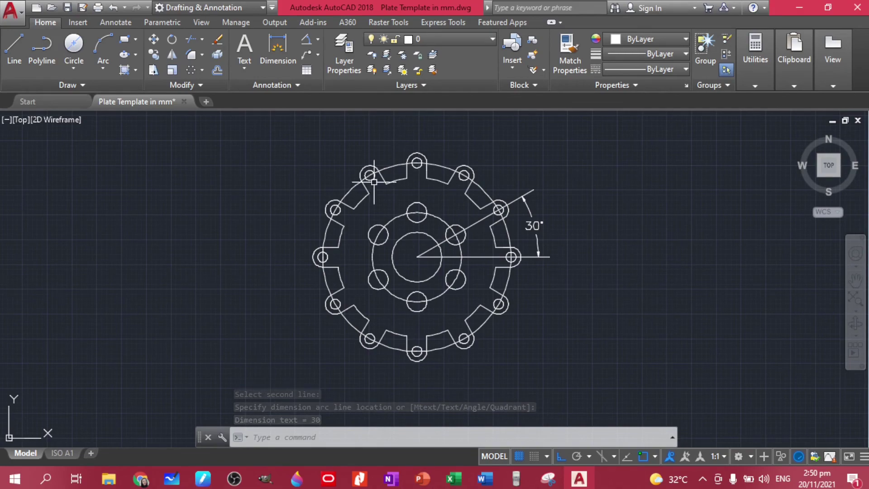
pyautogui.scroll(2, 424, 189)
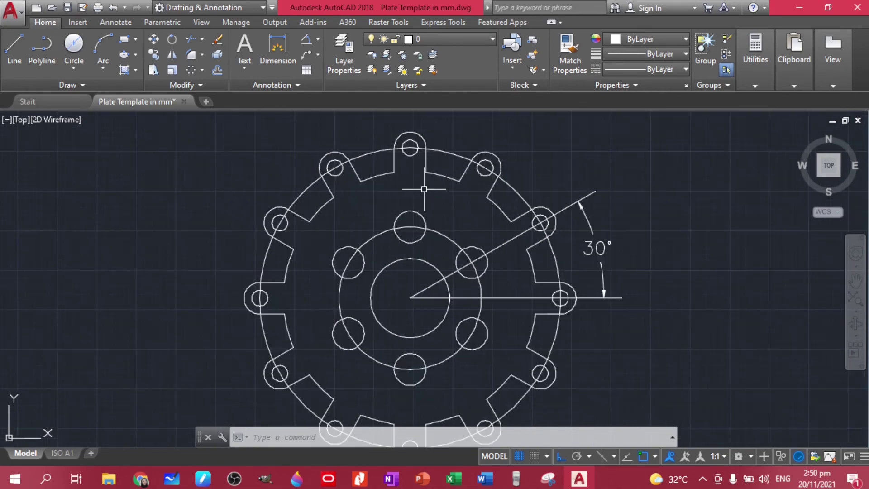
pyautogui.click(359, 479)
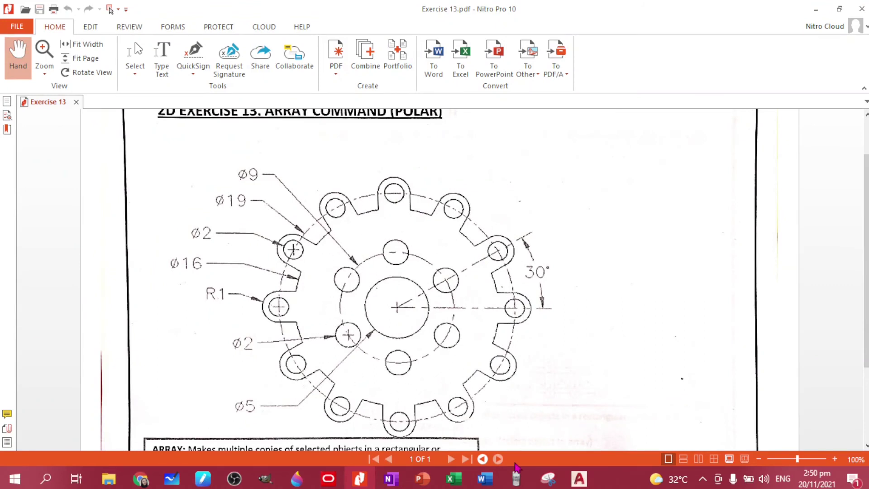
pyautogui.click(583, 482)
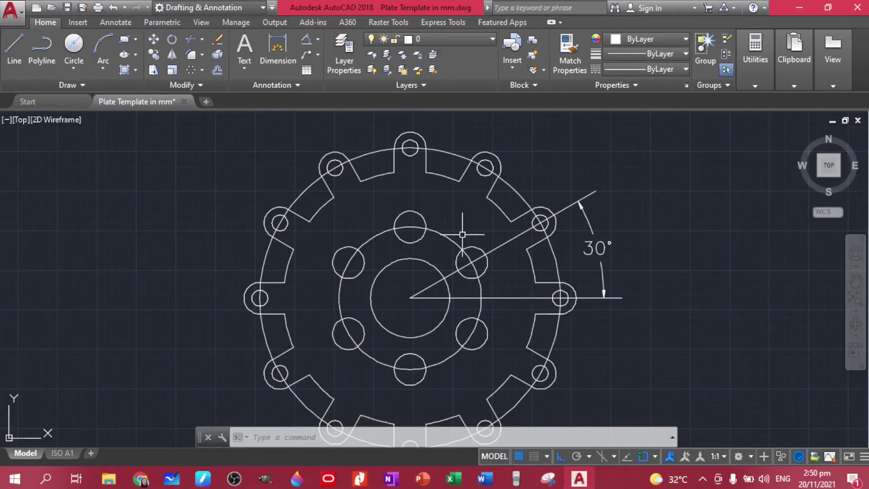
pyautogui.scroll(-2, 458, 213)
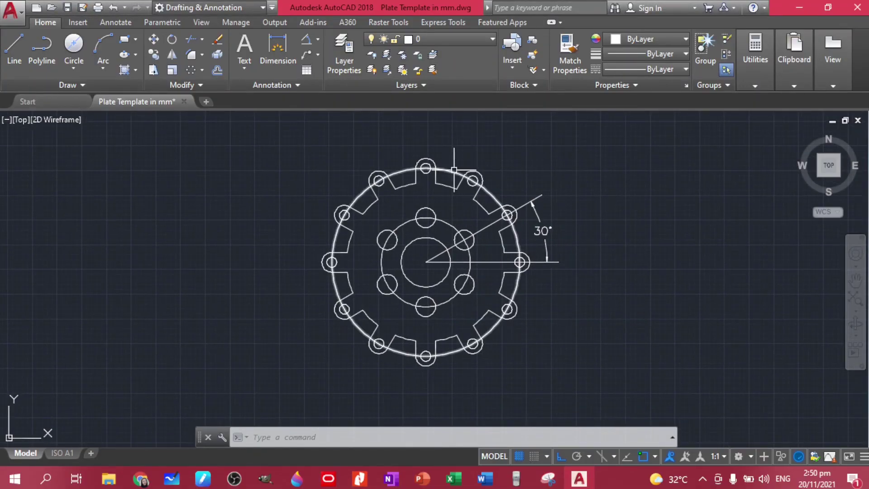
pyautogui.click(454, 170)
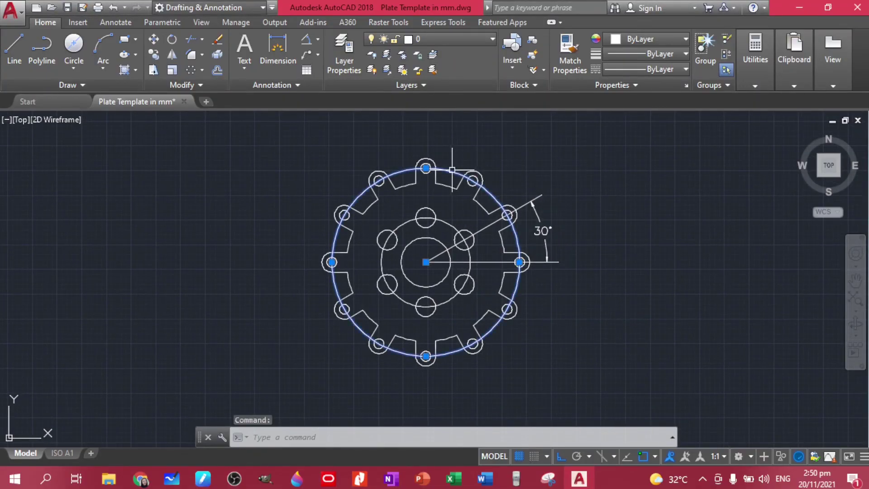
pyautogui.click(678, 69)
pyautogui.click(666, 213)
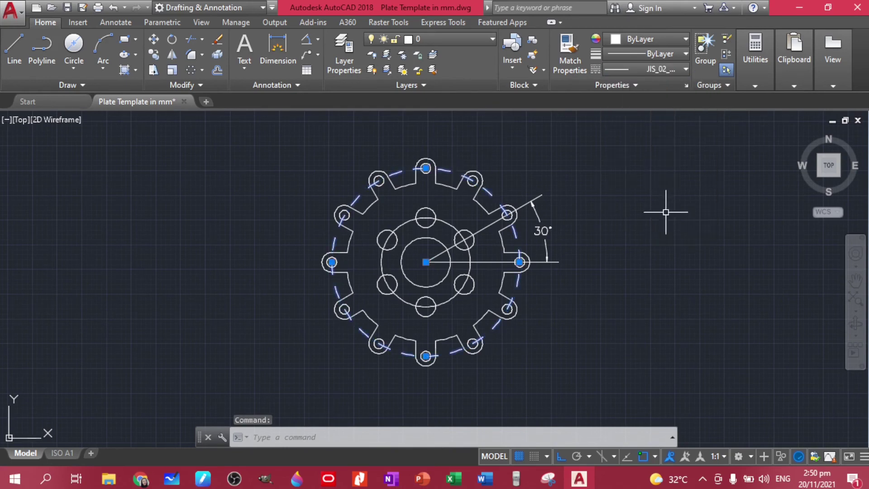
pyautogui.click(650, 271)
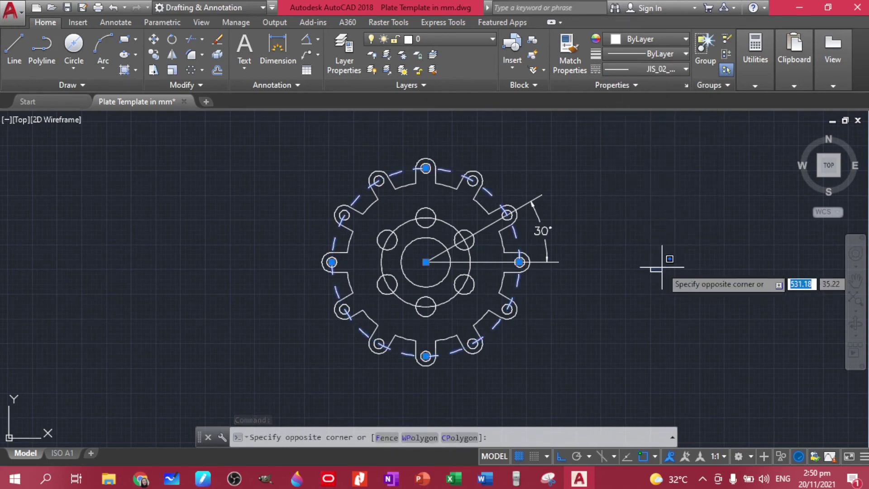
pyautogui.click(650, 271)
pyautogui.press('Escape')
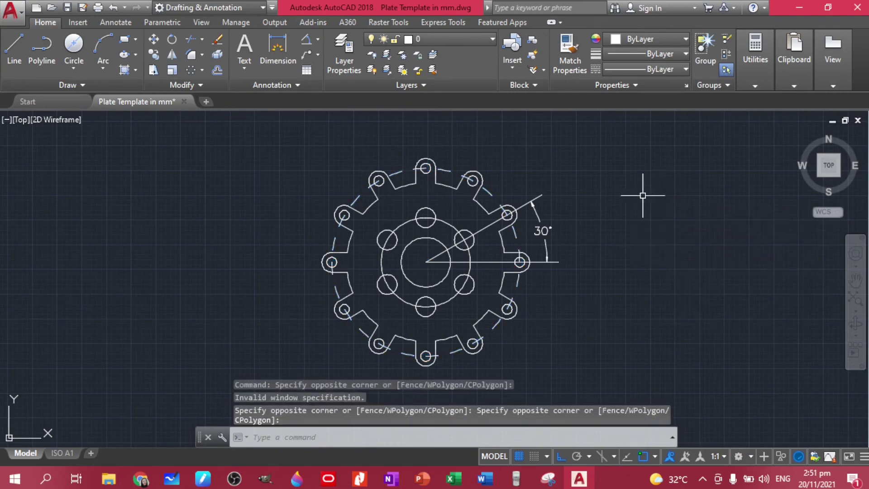
# Look through the linetypes available for loading from acadiso.lin, then close the Linetype Manager
pyautogui.click(685, 70)
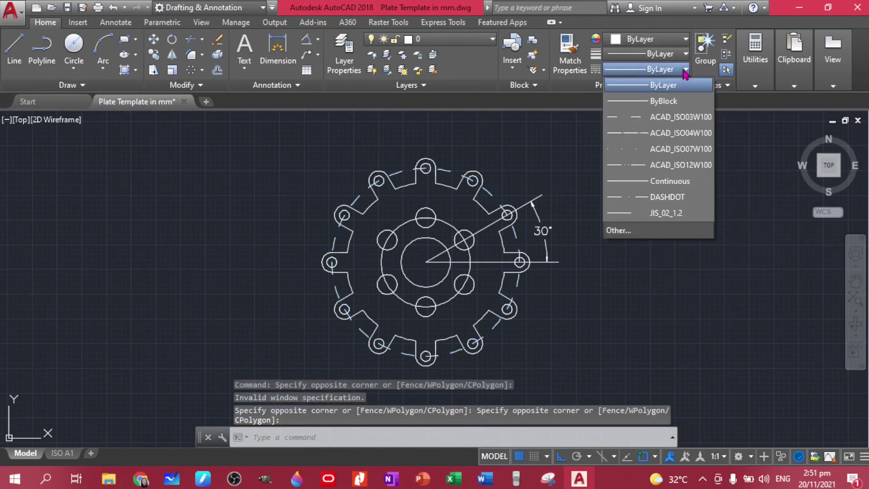
pyautogui.click(651, 231)
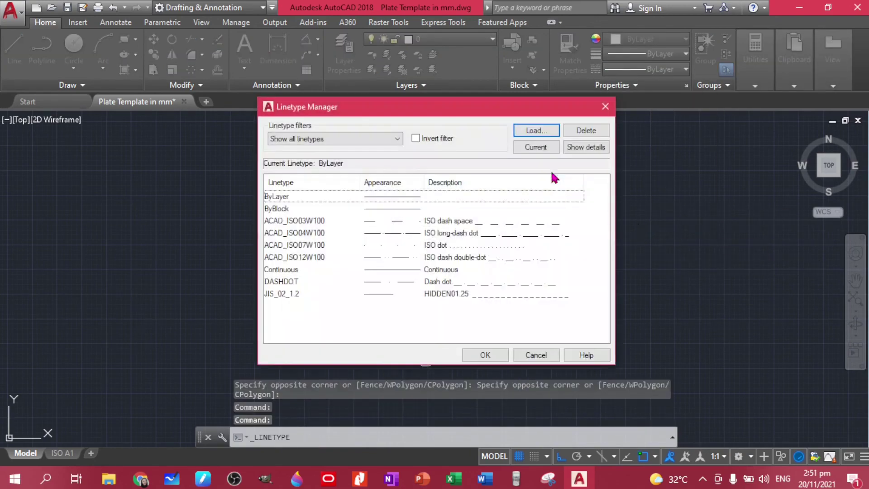
pyautogui.click(537, 131)
pyautogui.scroll(-6, 482, 235)
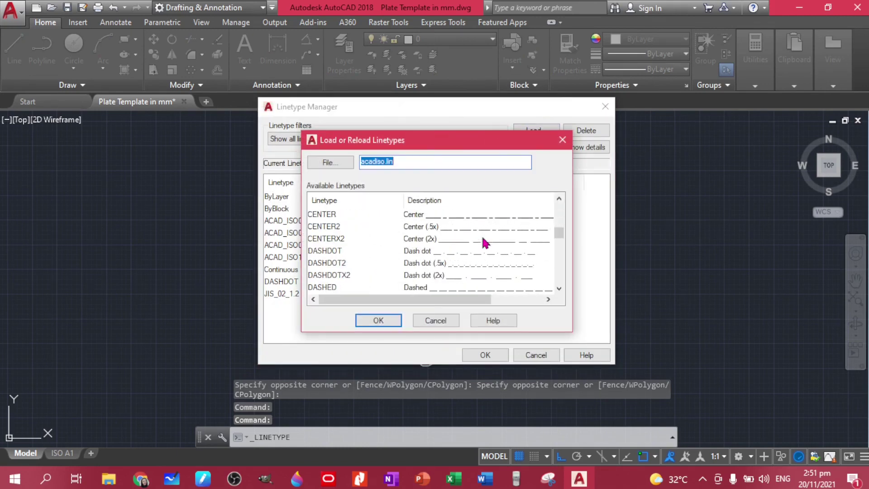
pyautogui.scroll(-5, 483, 243)
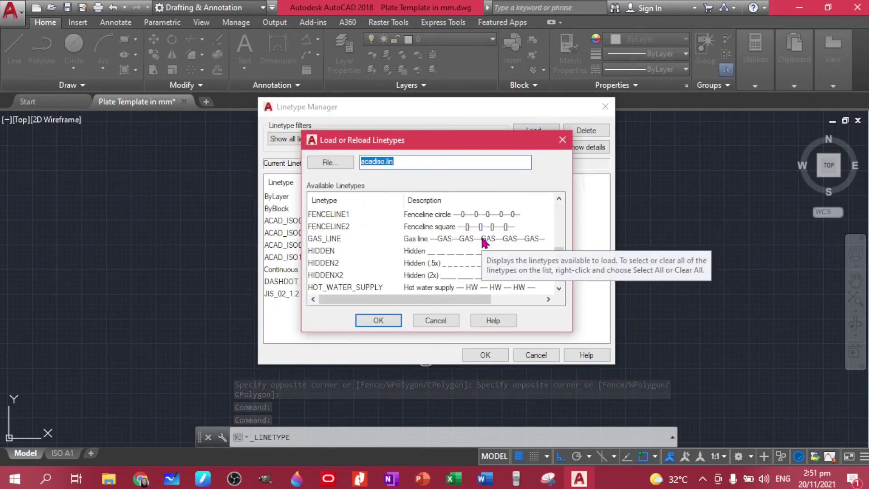
pyautogui.click(382, 322)
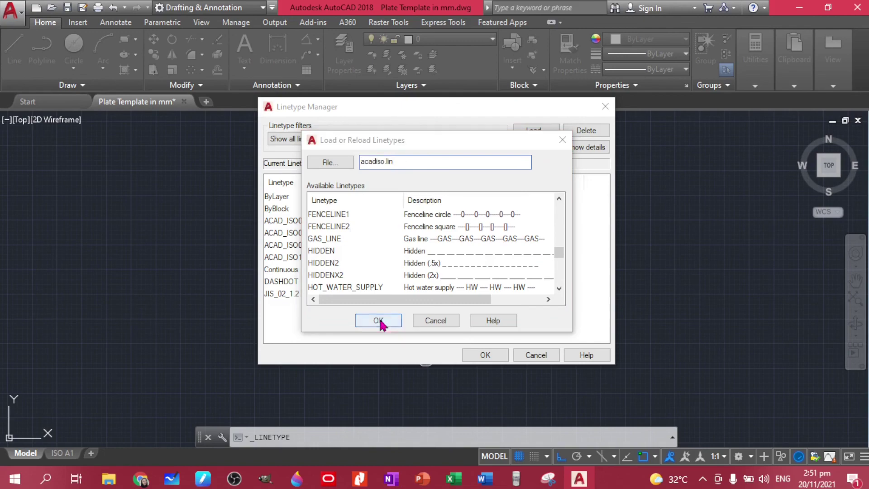
pyautogui.click(494, 267)
pyautogui.click(436, 322)
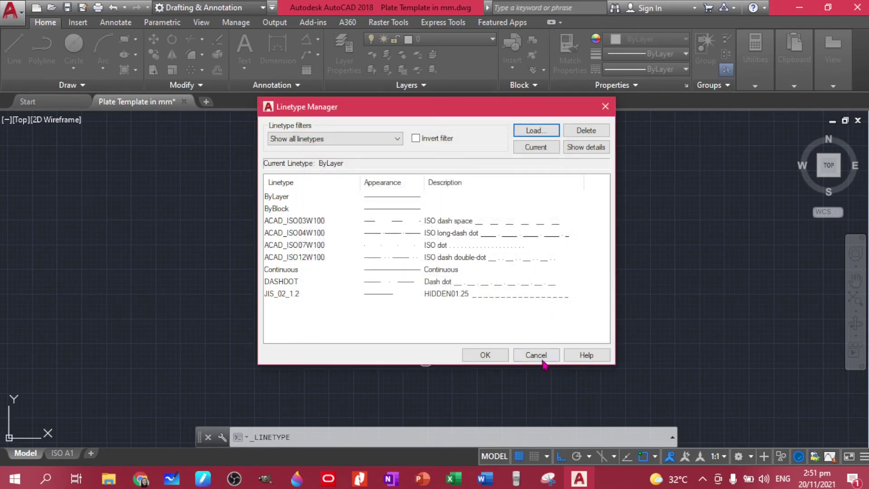
pyautogui.click(515, 356)
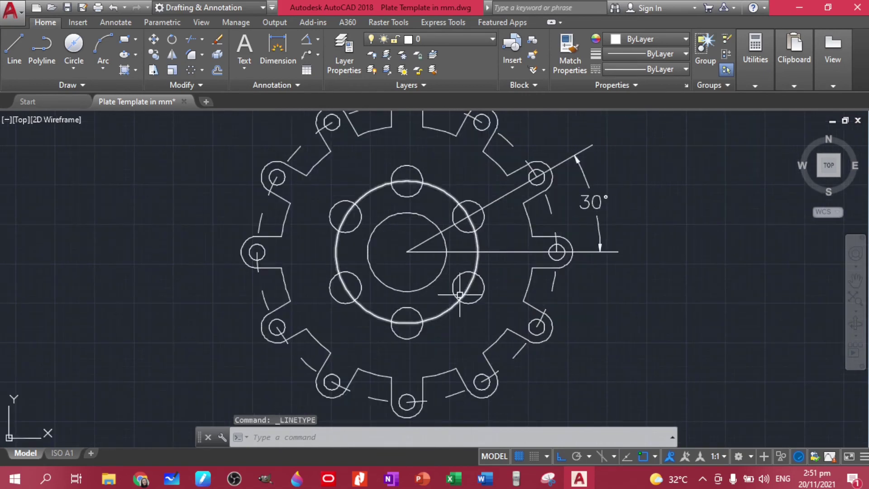
# Set the circle through the six inner holes to linetype JIS_02_1.2
pyautogui.click(449, 309)
pyautogui.click(660, 69)
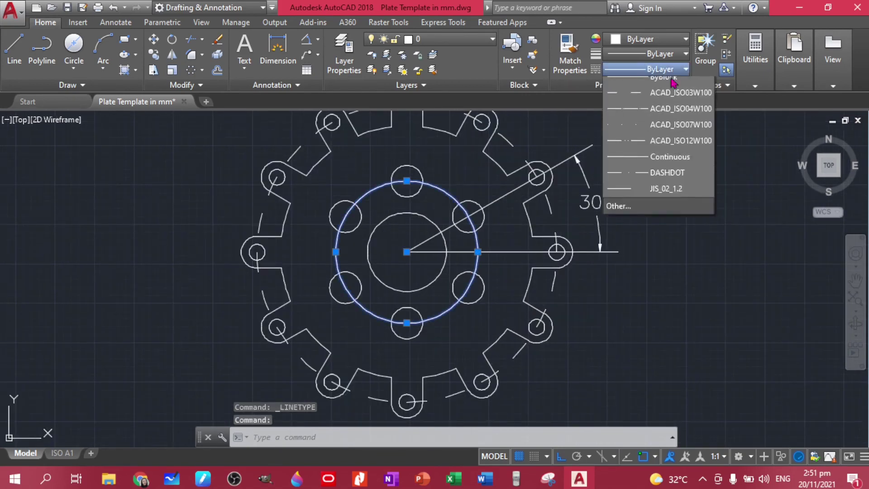
pyautogui.click(666, 213)
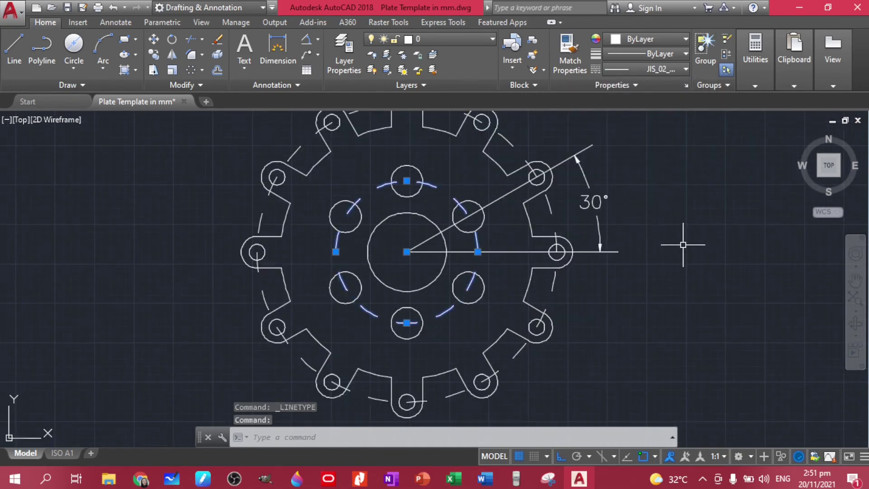
pyautogui.press('Escape')
# Check the diameter callouts in the Exercise 13 PDF, then in AutoCAD dimension the diameter of the dashed circle through the inner holes, placing the text outside the plate
pyautogui.scroll(-5, 679, 259)
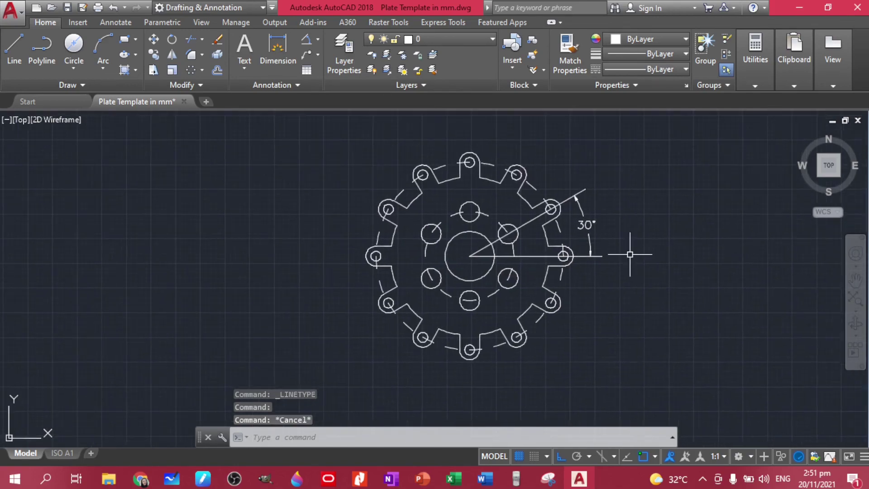
pyautogui.moveTo(620, 249); pyautogui.dragTo(549, 256, button='middle')
pyautogui.scroll(2, 549, 256)
pyautogui.scroll(2, 523, 256)
pyautogui.scroll(-2, 520, 249)
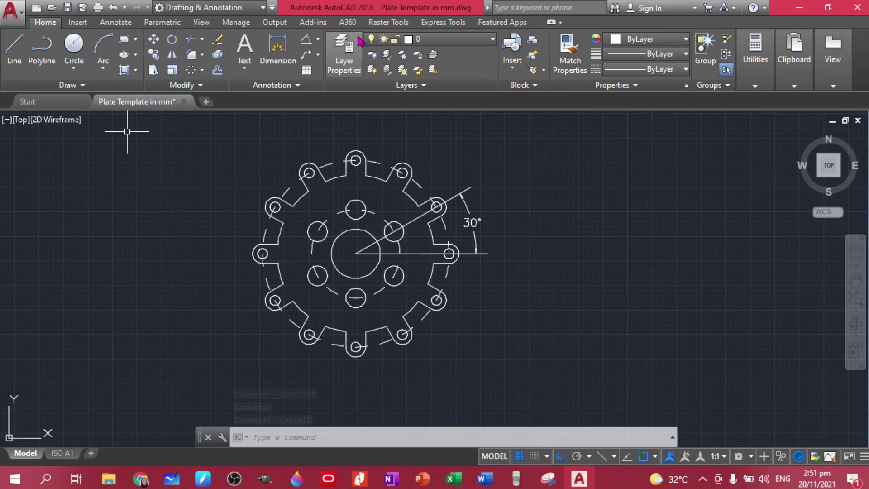
pyautogui.click(319, 40)
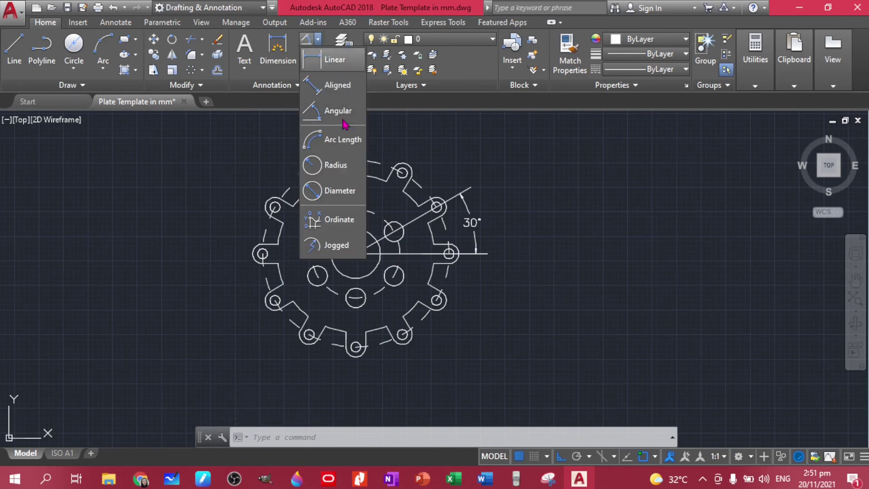
pyautogui.click(339, 190)
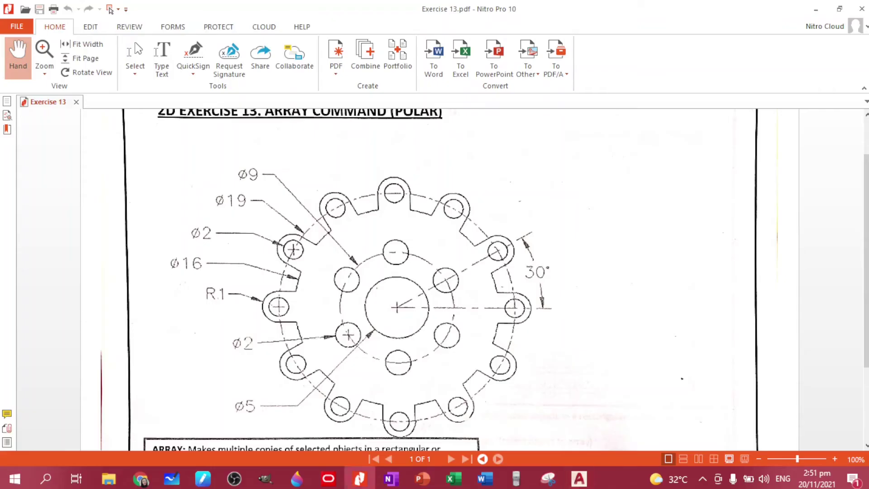
pyautogui.click(359, 479)
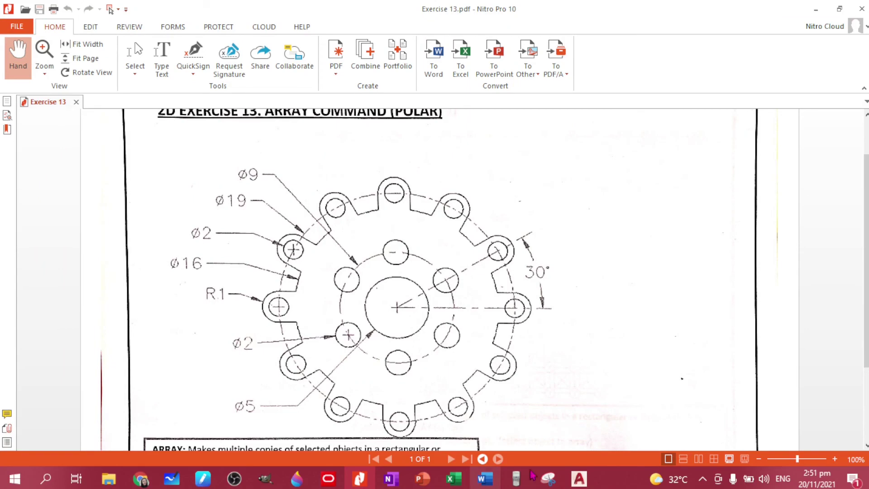
pyautogui.click(579, 479)
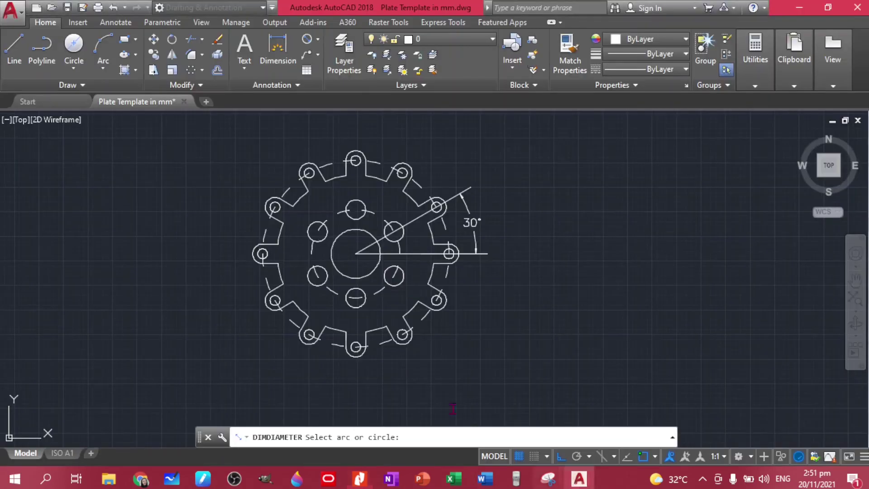
pyautogui.click(327, 219)
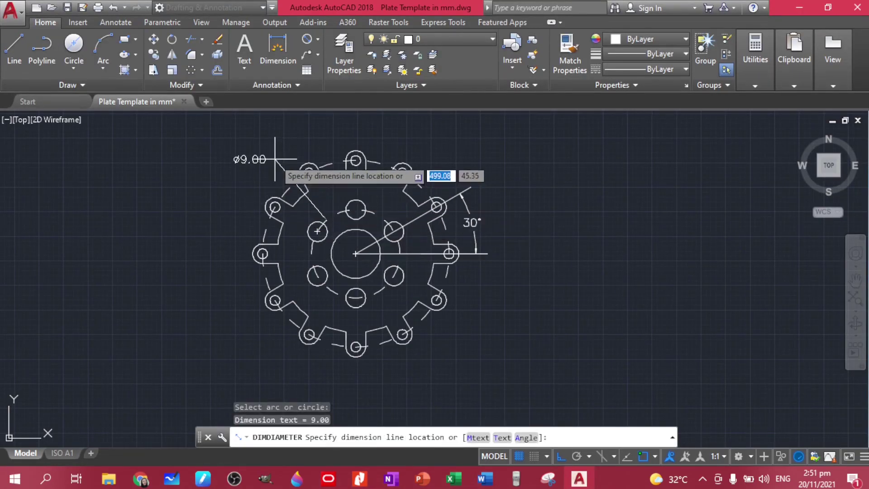
pyautogui.click(261, 141)
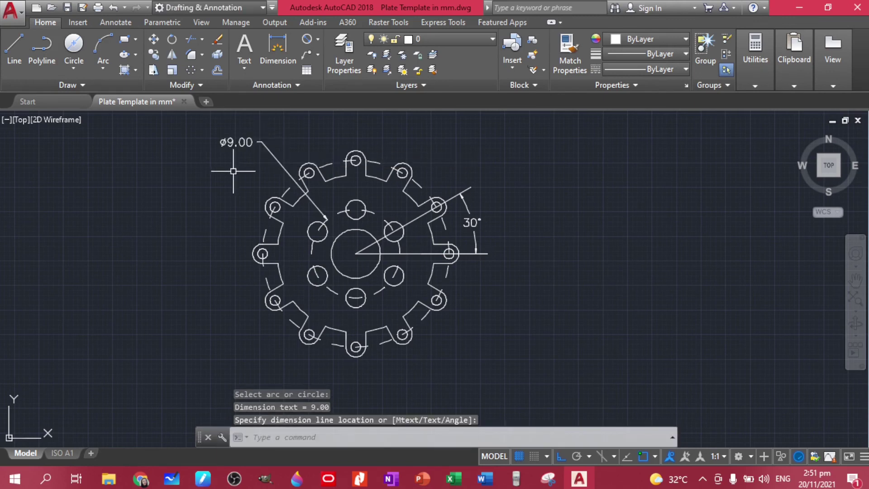
# Add a diameter dimension to the dashed circle through the lobe holes, placing its text just below the inner dashed circle's dimension
pyautogui.press('Return')
pyautogui.click(338, 236)
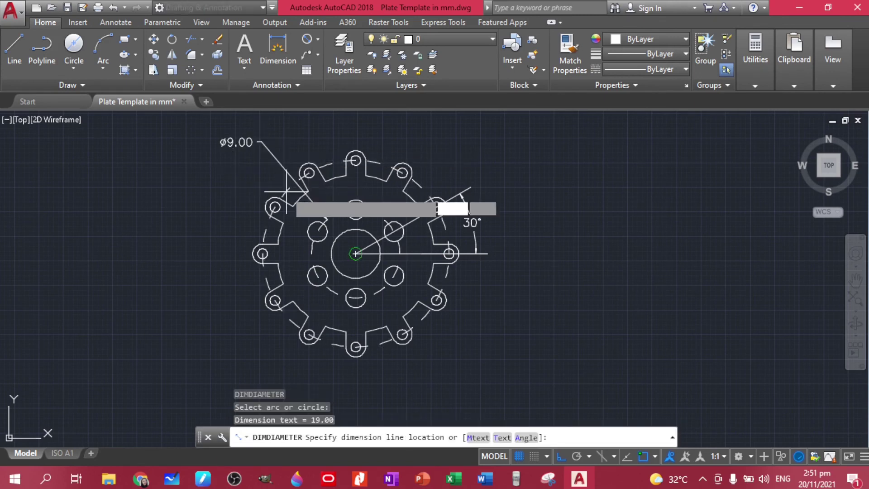
pyautogui.click(255, 164)
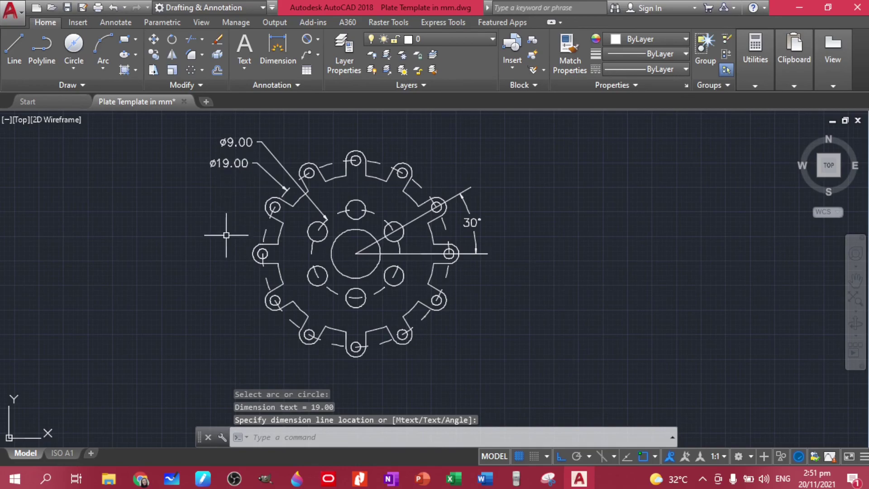
# Check the next callout in the Exercise 13 PDF, then in AutoCAD add a diameter dimension to the small hole in the upper-left lobe
pyautogui.click(359, 479)
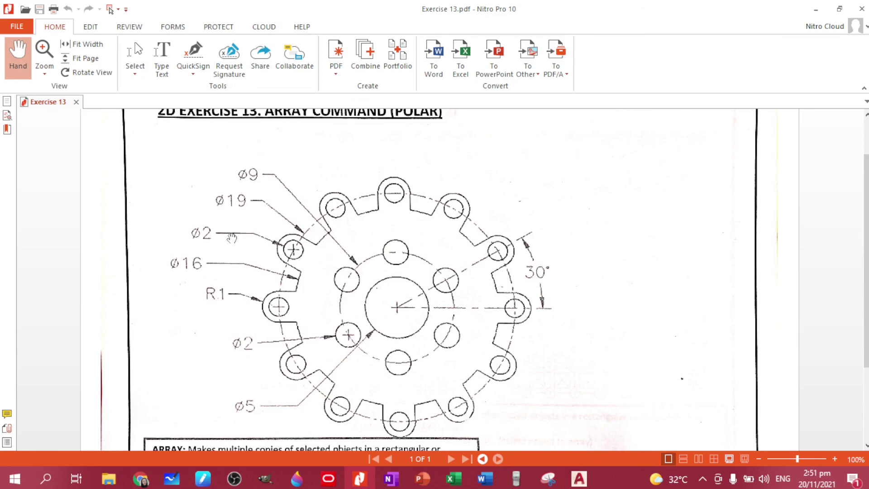
pyautogui.click(589, 483)
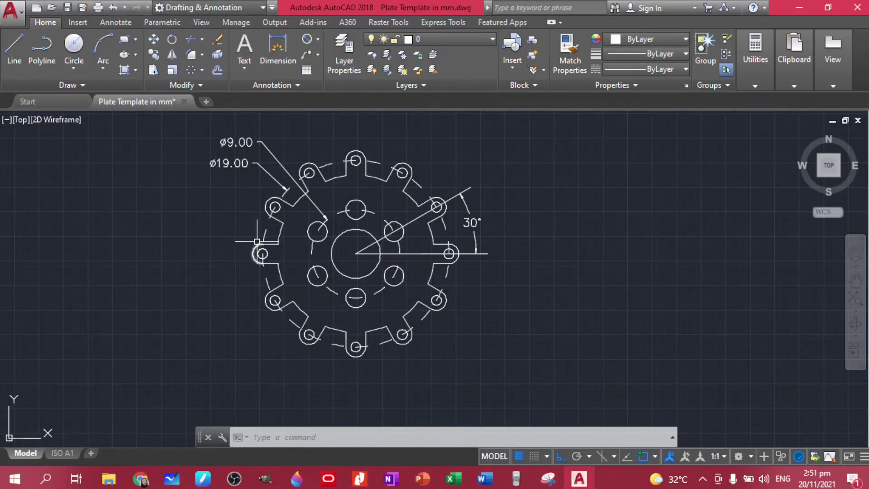
pyautogui.press('Return')
pyautogui.scroll(2, 256, 188)
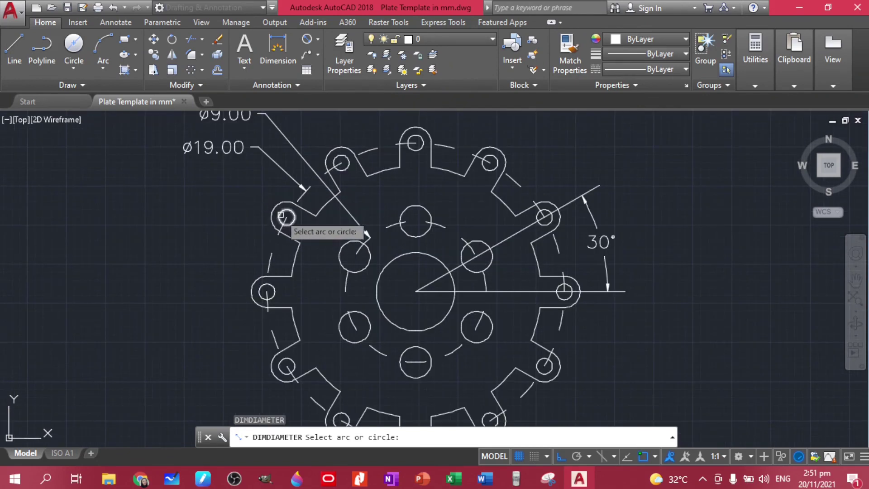
pyautogui.click(280, 214)
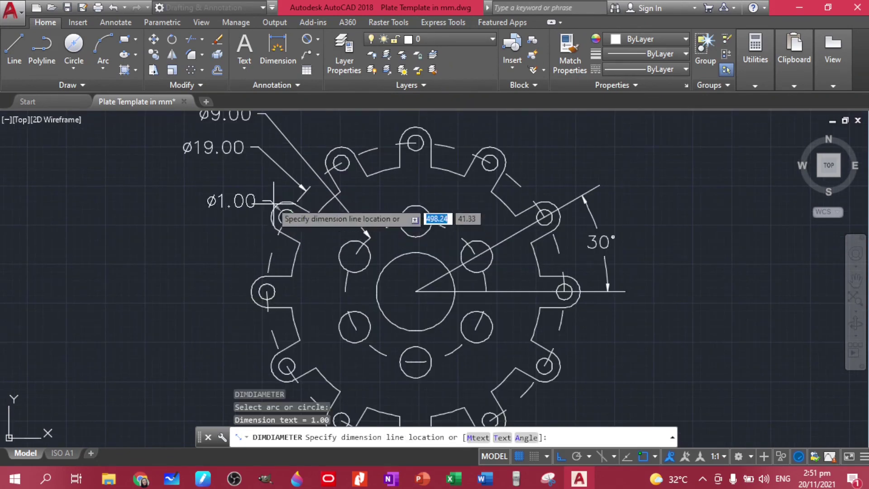
pyautogui.click(238, 179)
# Add diameter dimensions to the root arc just above the leftmost lobe and to that lobe's rounded end, placing both texts outside the plate
pyautogui.press('Return')
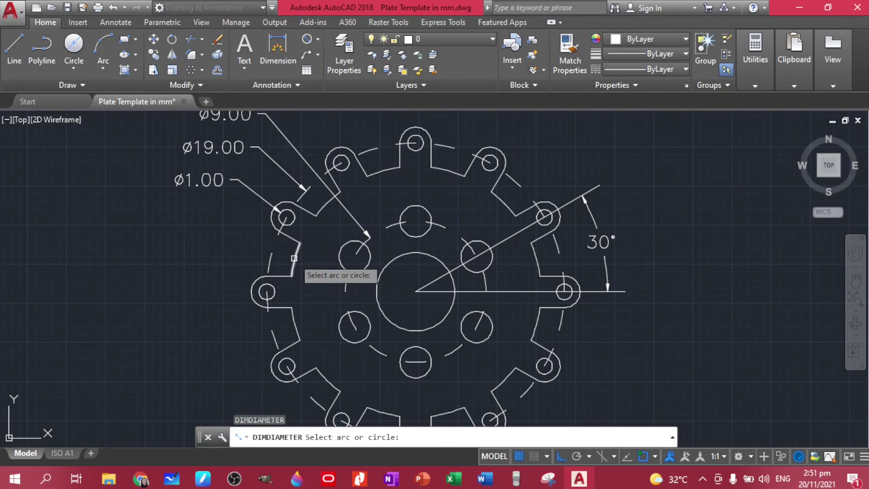
pyautogui.click(340, 259)
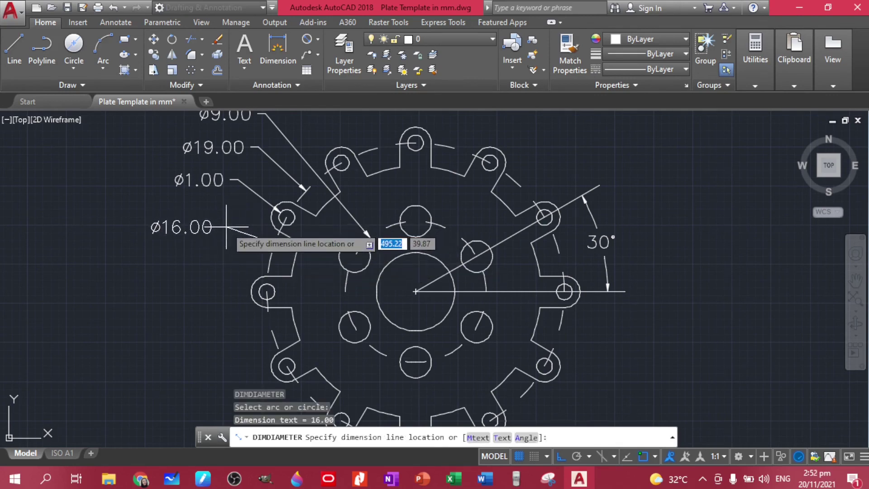
pyautogui.click(216, 227)
pyautogui.press('Return')
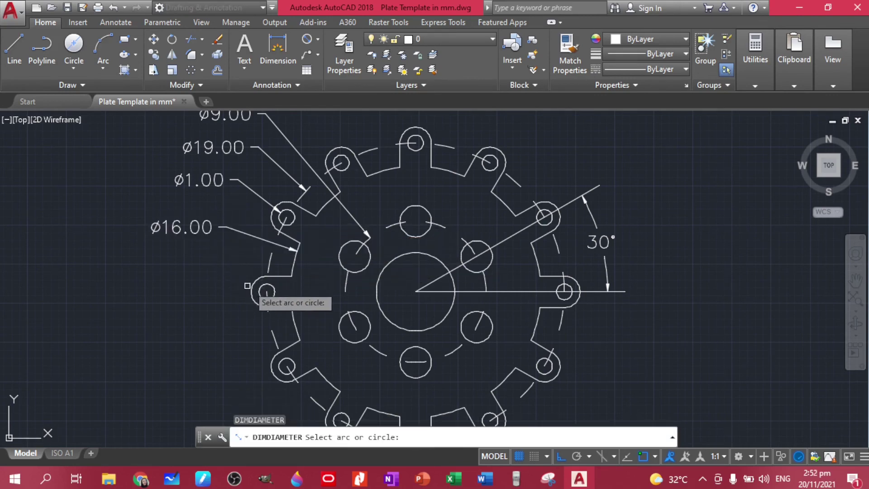
pyautogui.click(252, 286)
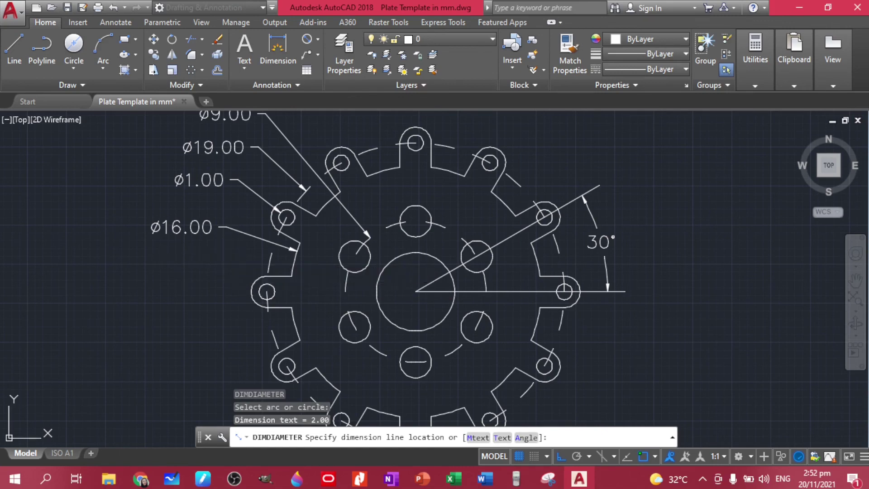
pyautogui.click(216, 260)
# Add a diameter dimension to the lower-left inner hole, with a horizontal leader and the text outside the plate
pyautogui.press('Return')
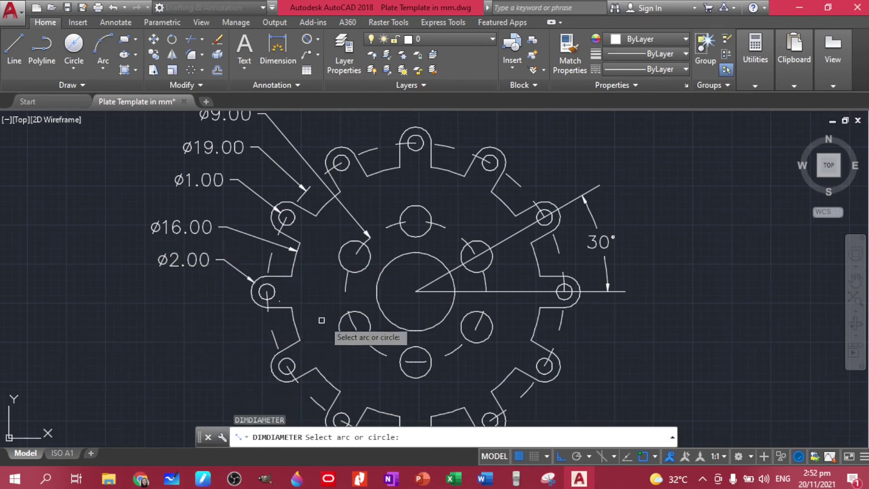
pyautogui.click(340, 327)
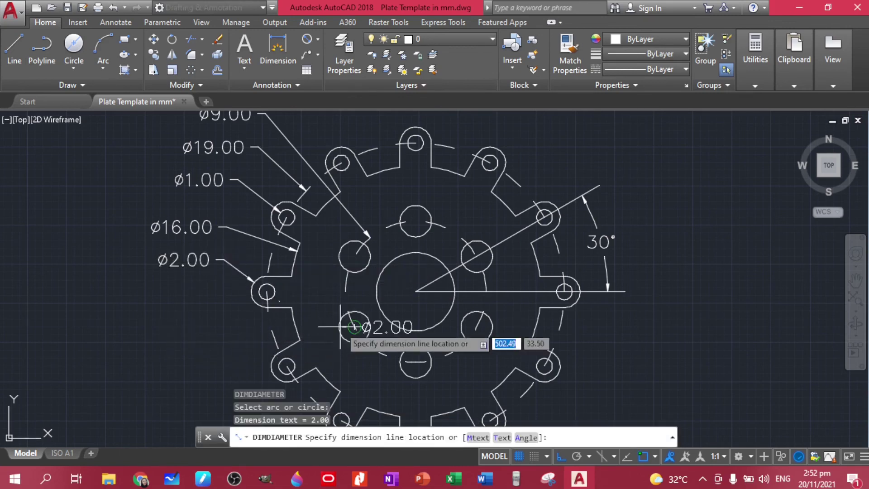
pyautogui.click(206, 326)
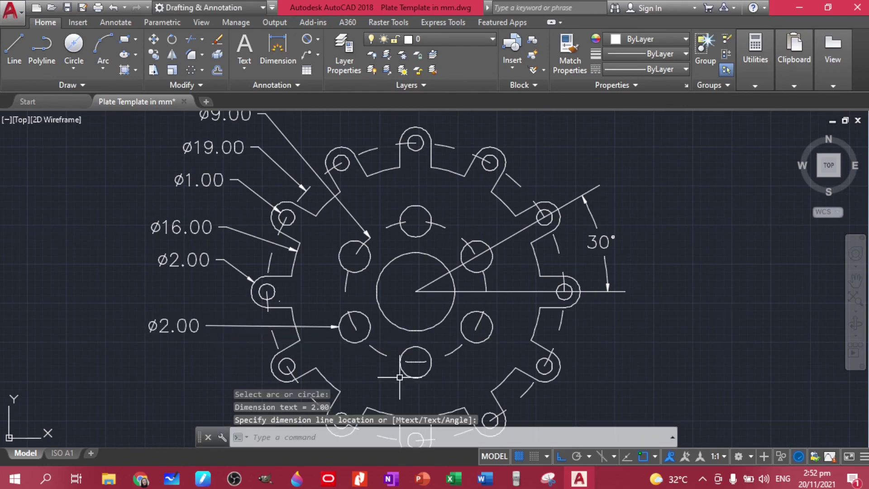
# Check the remaining callout in the Exercise 13 PDF, then in AutoCAD dimension the central circle's diameter, placing the text outside the plate's lower-left lobes
pyautogui.moveTo(369, 425); pyautogui.dragTo(363, 349, button='middle')
pyautogui.click(354, 482)
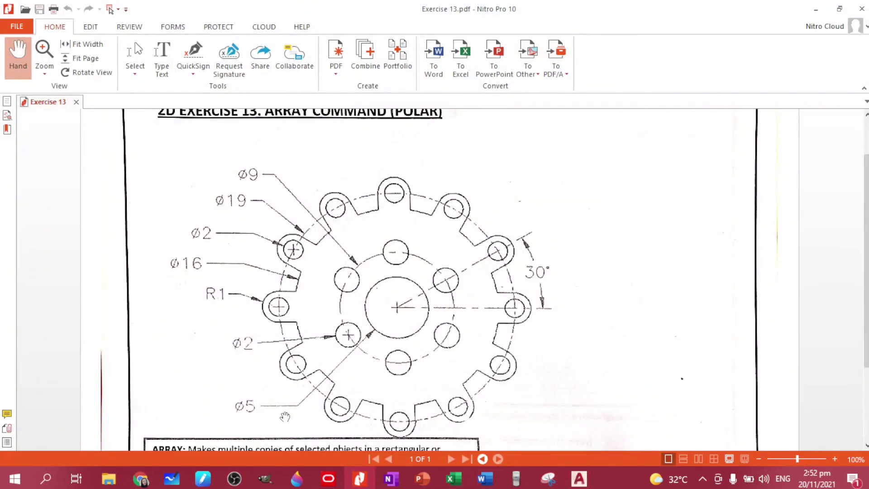
pyautogui.click(579, 479)
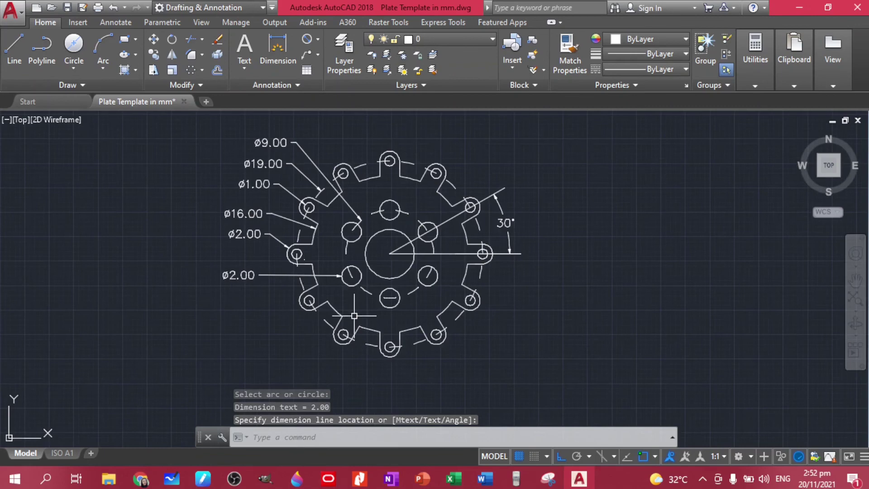
pyautogui.press('Return')
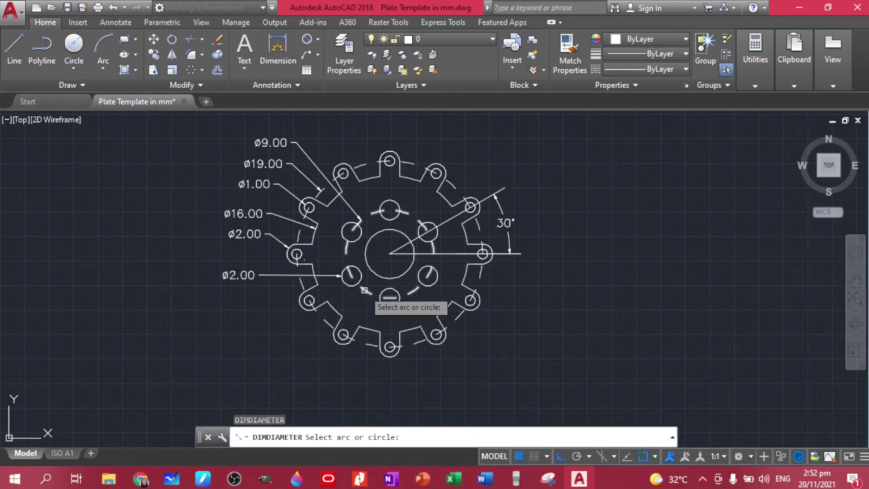
pyautogui.click(389, 277)
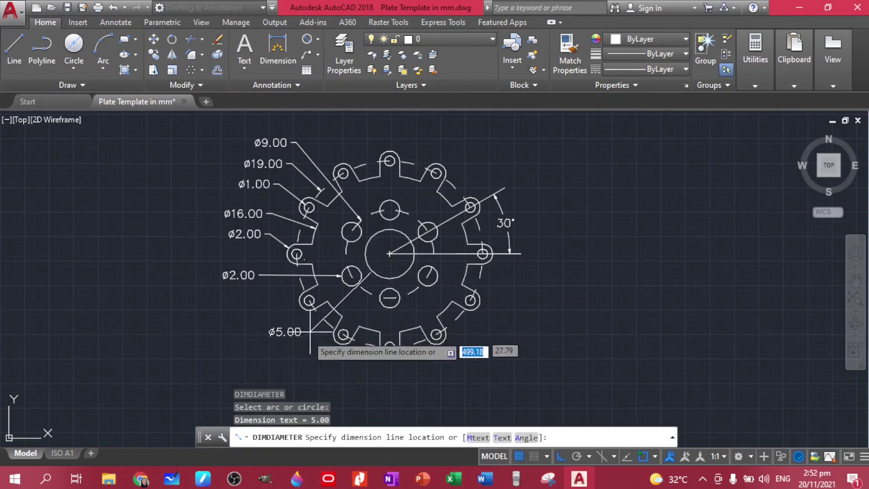
pyautogui.click(295, 339)
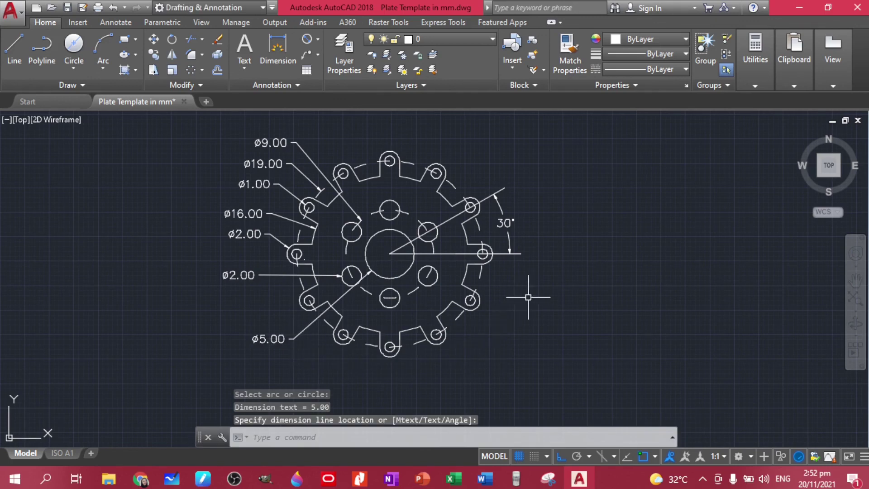